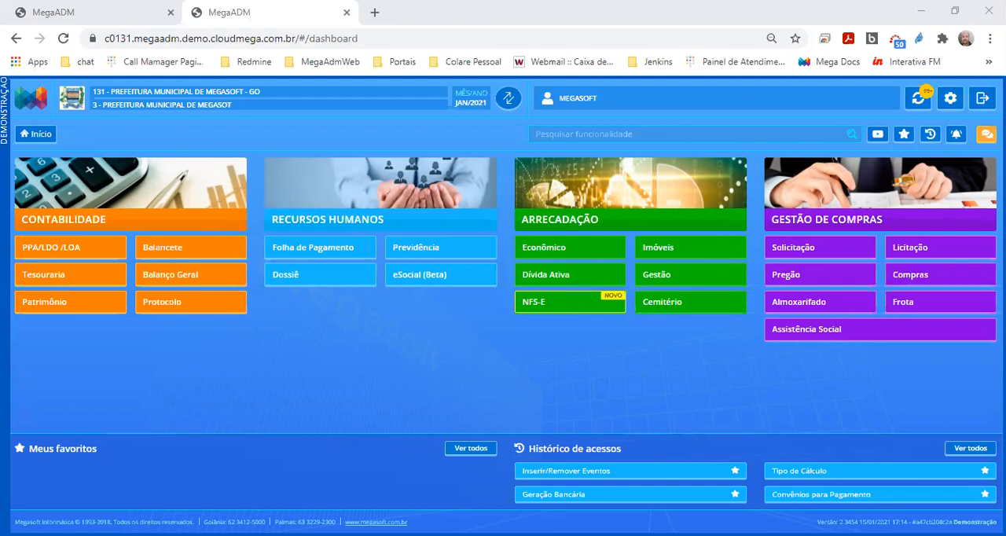
Open the Inicializa Mês function from Movimentação Geral in the Recursos Humanos payroll module
left_click(571, 261)
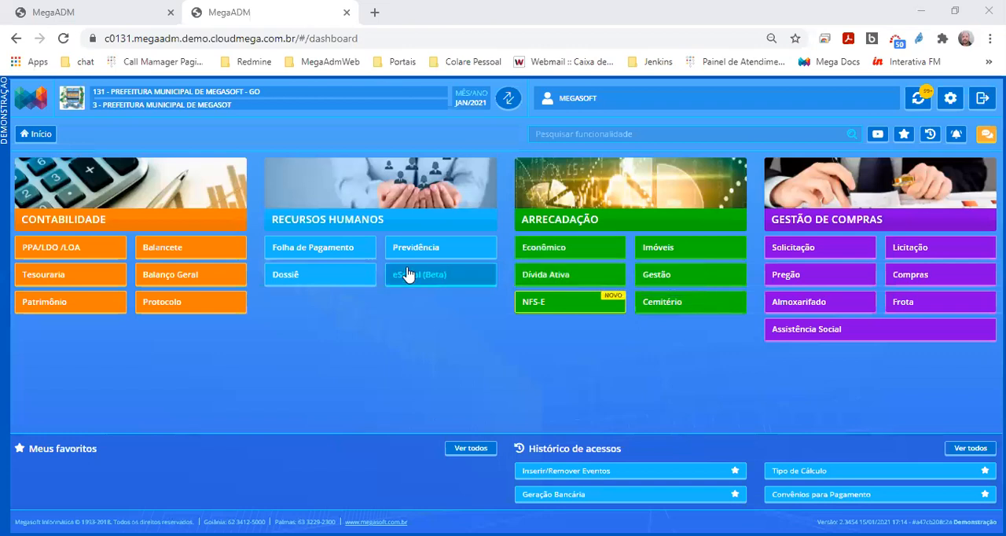
left_click(309, 249)
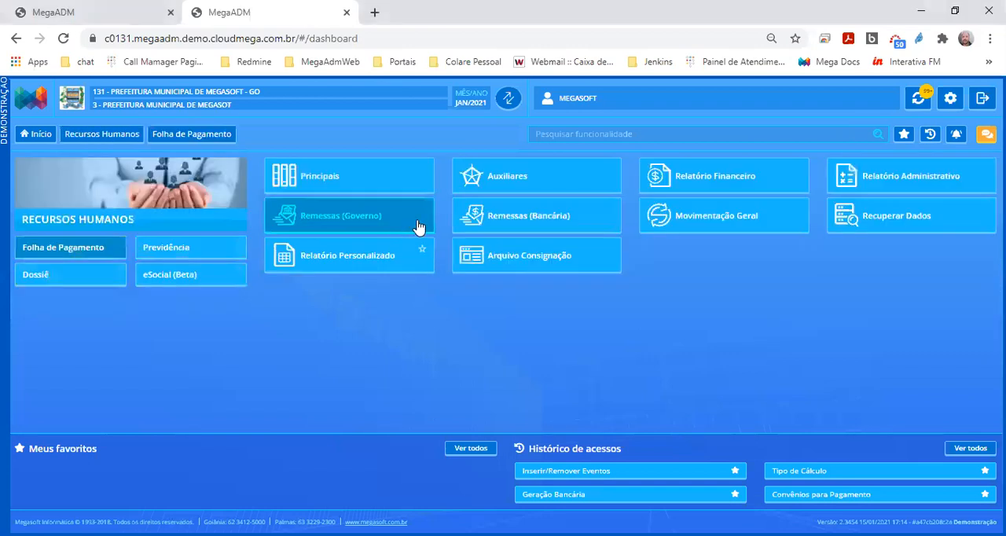
left_click(689, 223)
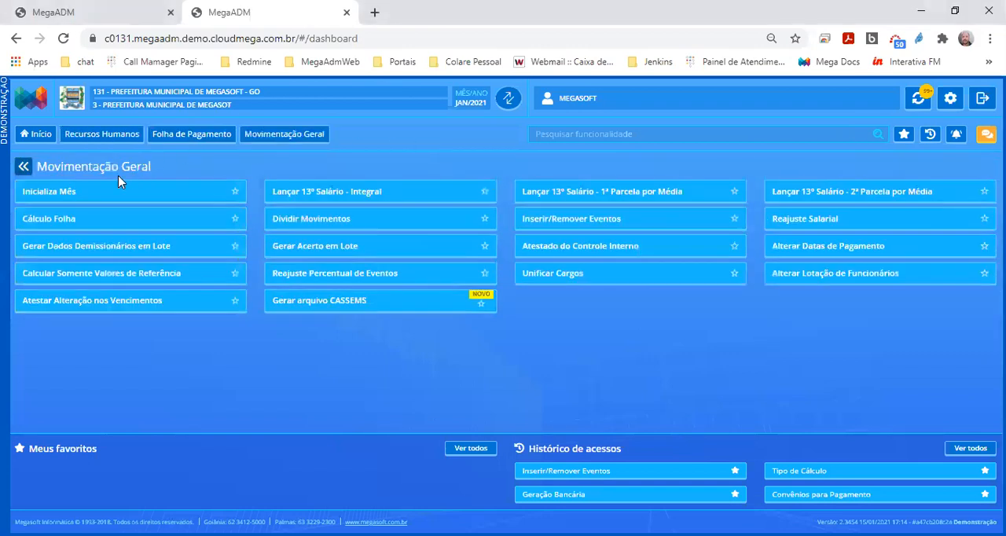
left_click(104, 193)
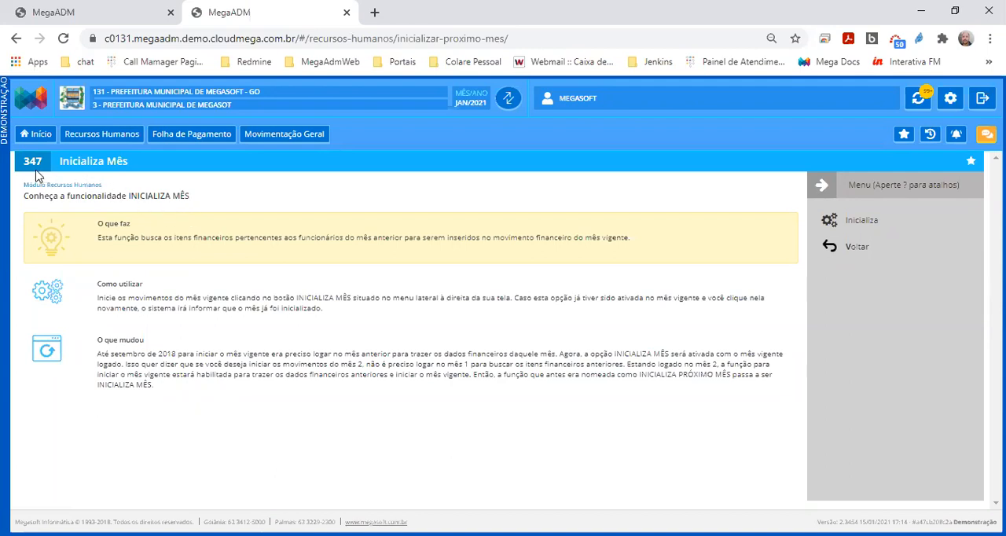
Try to initialize the payroll month JAN/2021 and read the system's response
left_click_drag(61, 158, 136, 167)
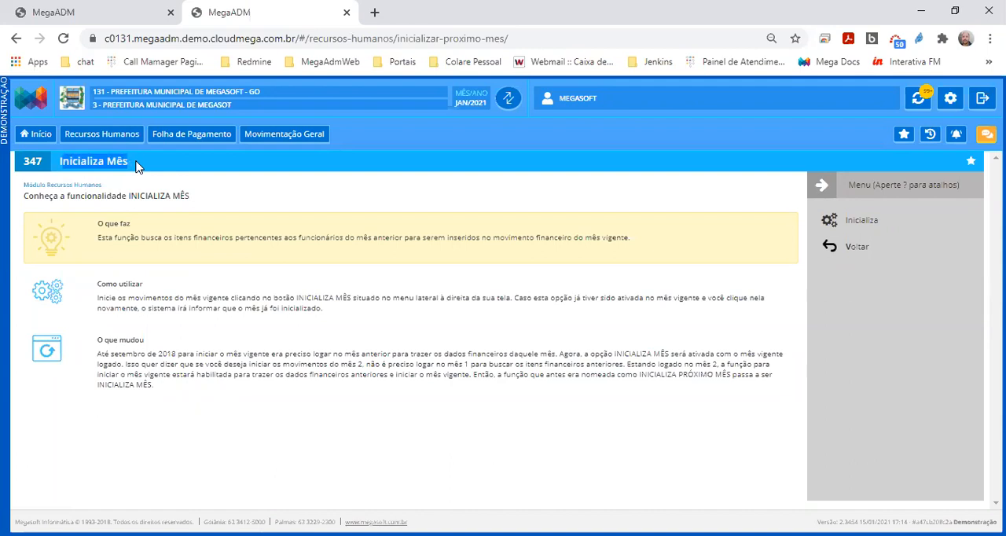
left_click(859, 222)
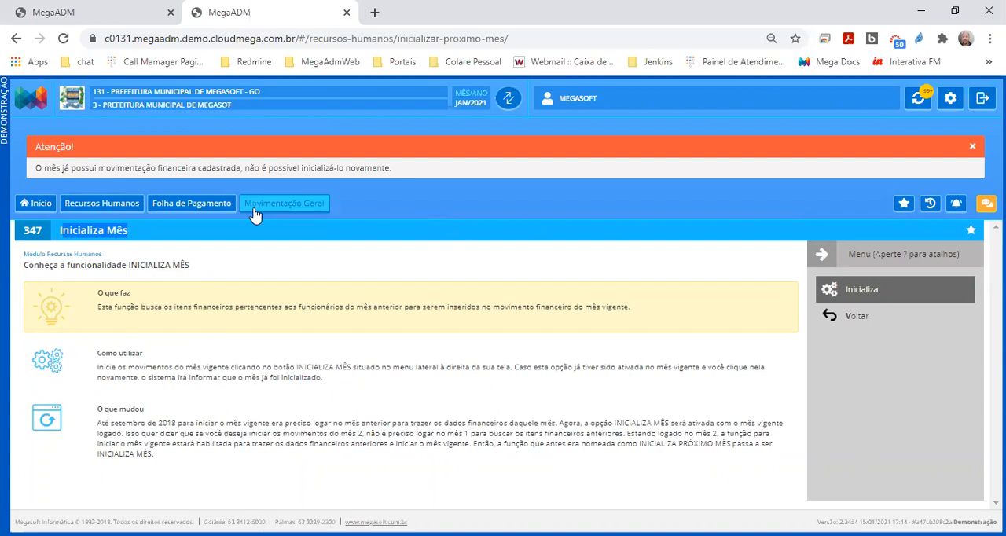
left_click_drag(77, 152, 33, 152)
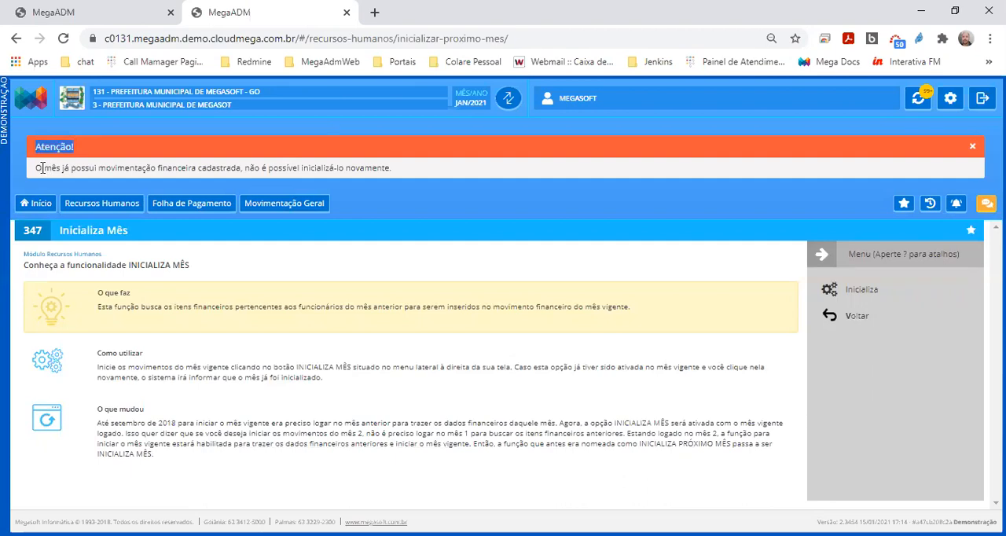
left_click_drag(38, 168, 403, 179)
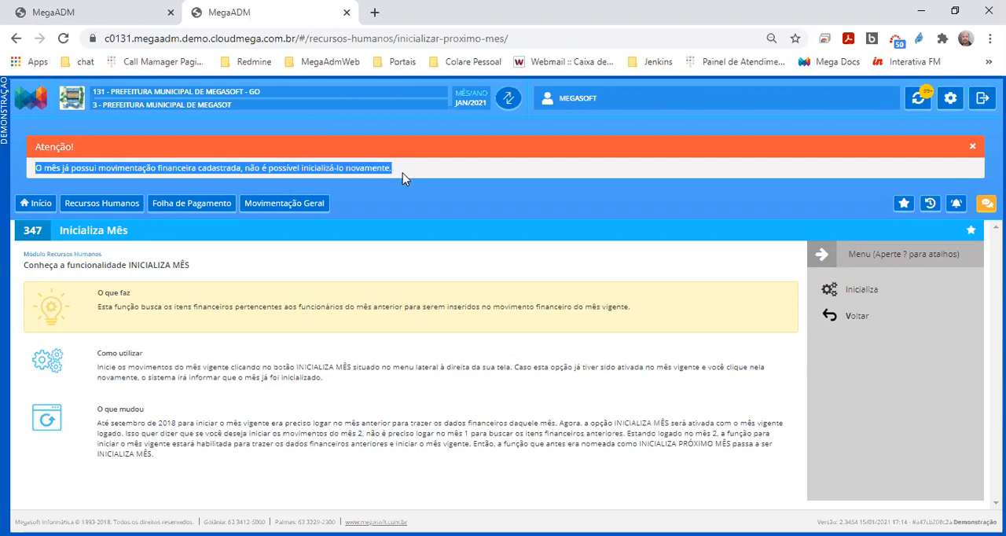
Close the other municipality's MegaADM browser tab and duplicate the Inicializa Mês tab
left_click(111, 12)
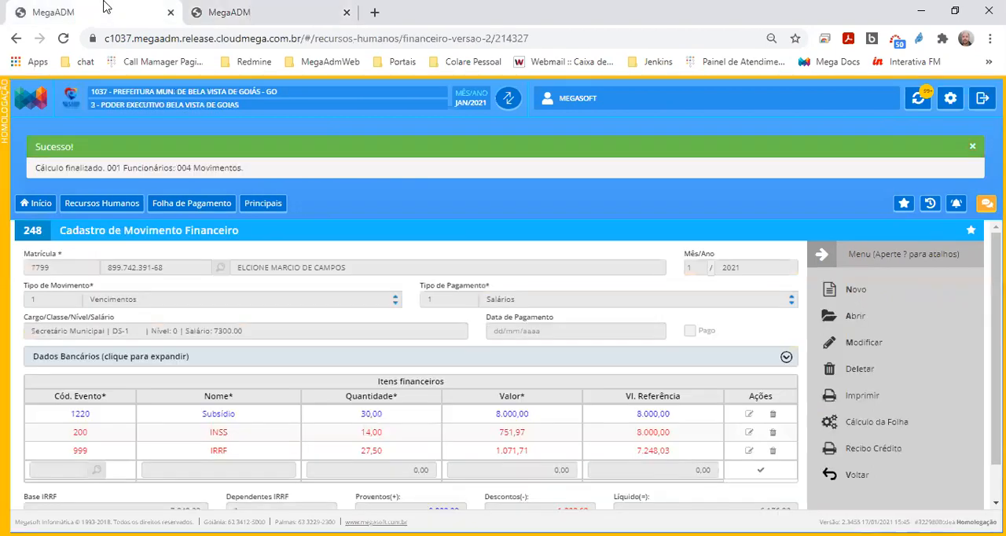
left_click(170, 11)
right_click(117, 15)
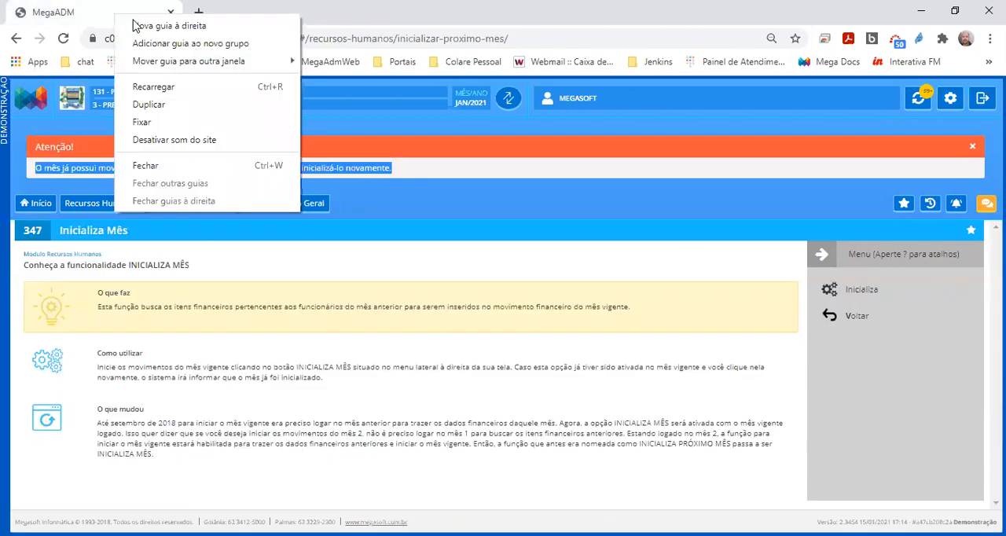
left_click(149, 105)
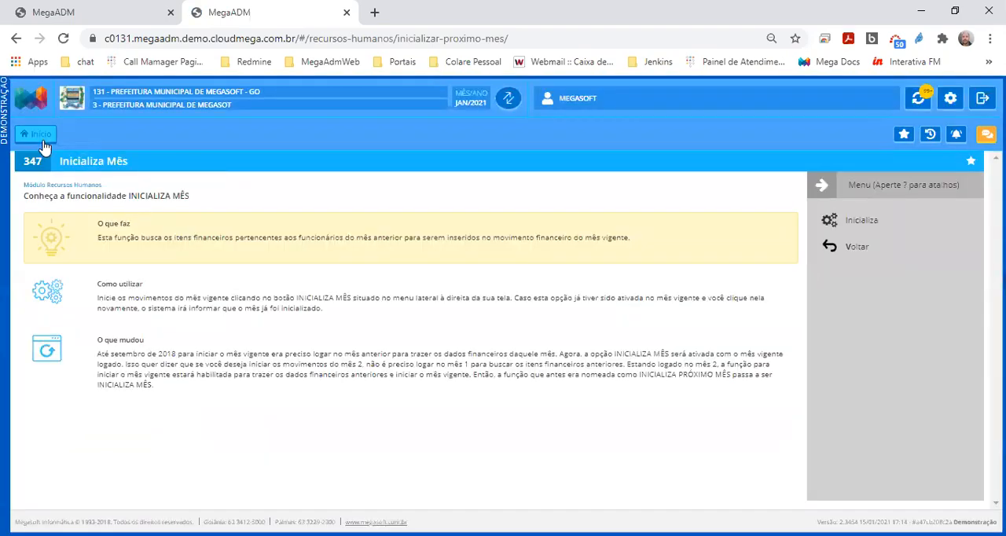
In the duplicated tab, open the Funcionários register from the Principais functions of Folha de Pagamento
left_click(37, 137)
left_click(314, 250)
left_click(331, 175)
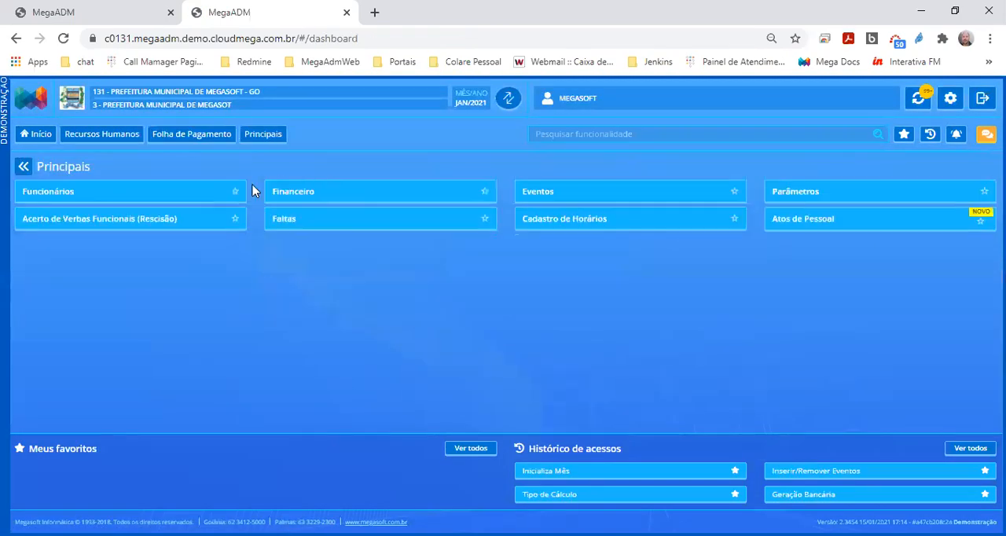
left_click(222, 194)
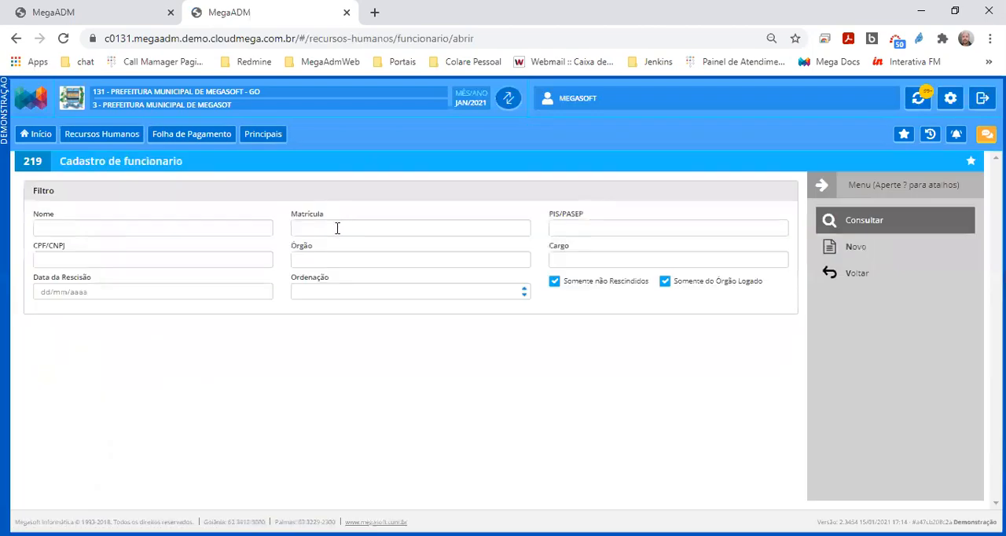
Search employees by the name "megas", open the matching record and go to its financial movement
left_click(223, 234)
type("megas")
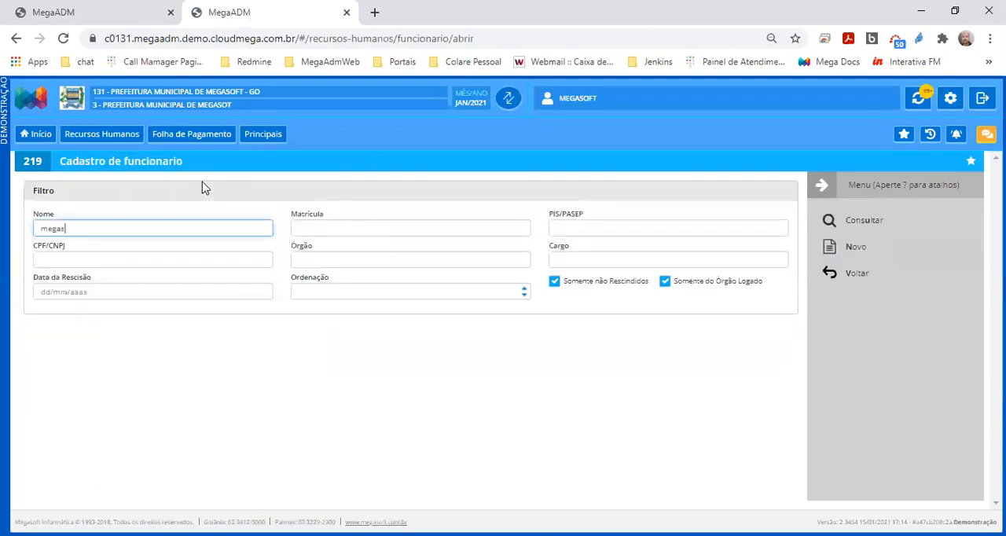
key("Return")
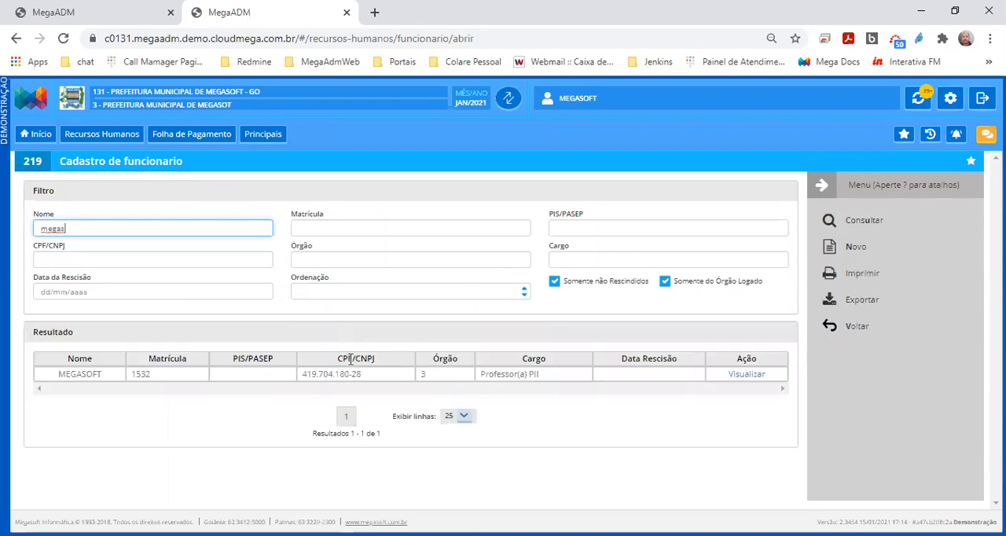
double_click(348, 377)
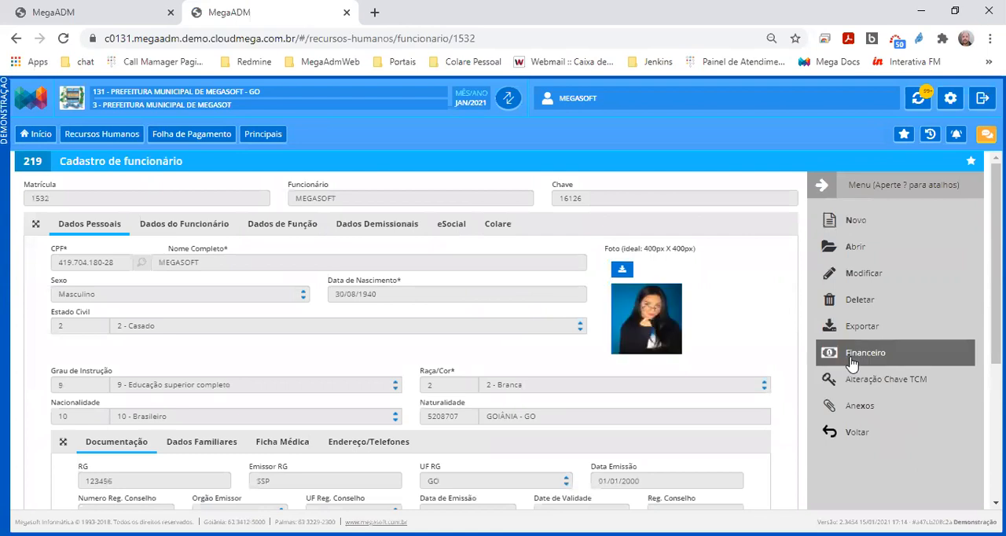
left_click(852, 360)
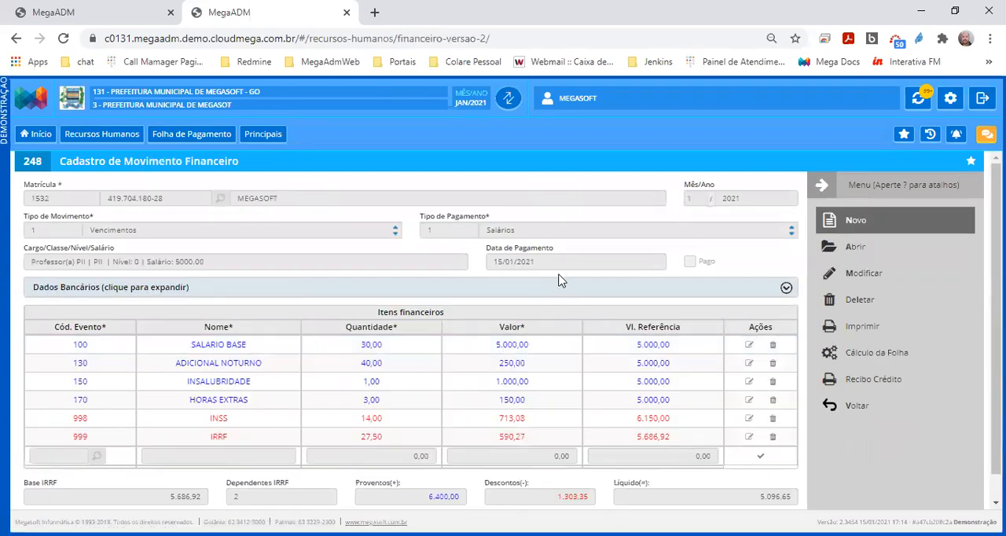
Edit the employee's January 2021 financial movement, toggle the Pago option on and off, and save the record
left_click_drag(542, 261, 489, 261)
left_click(849, 276)
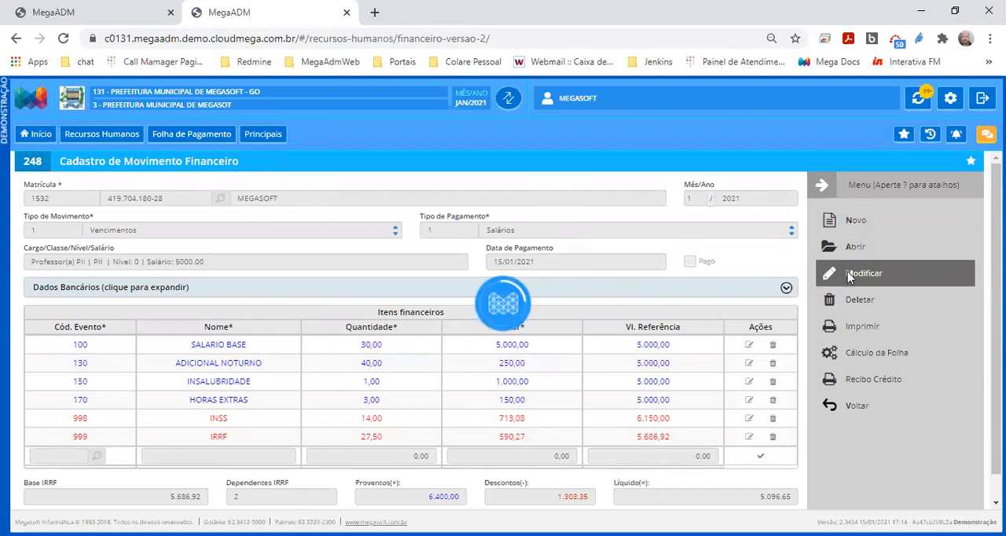
left_click(691, 263)
left_click(690, 263)
left_click(846, 225)
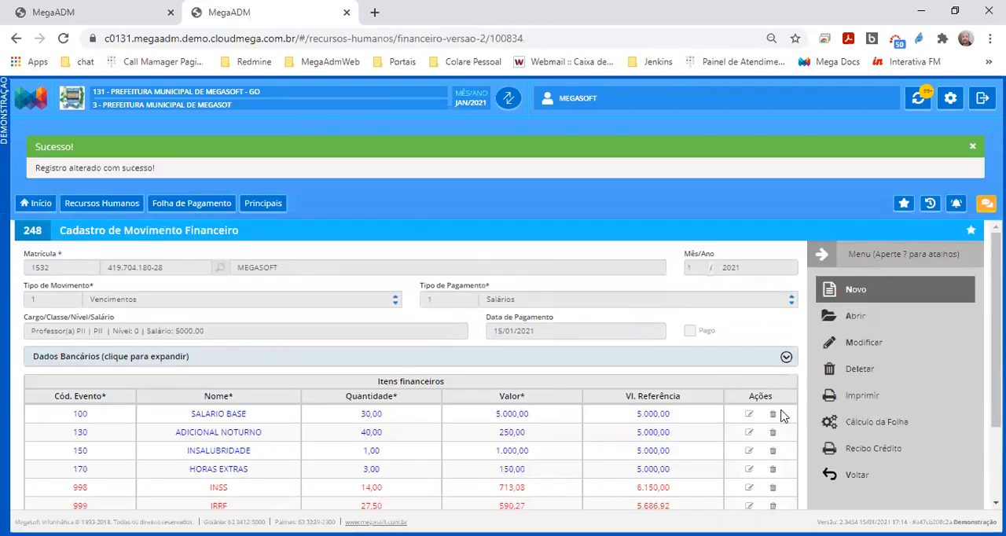
Delete the employee's January 2021 salary movement and confirm the deletion
scroll(629, 391, "down", 1)
left_click(857, 369)
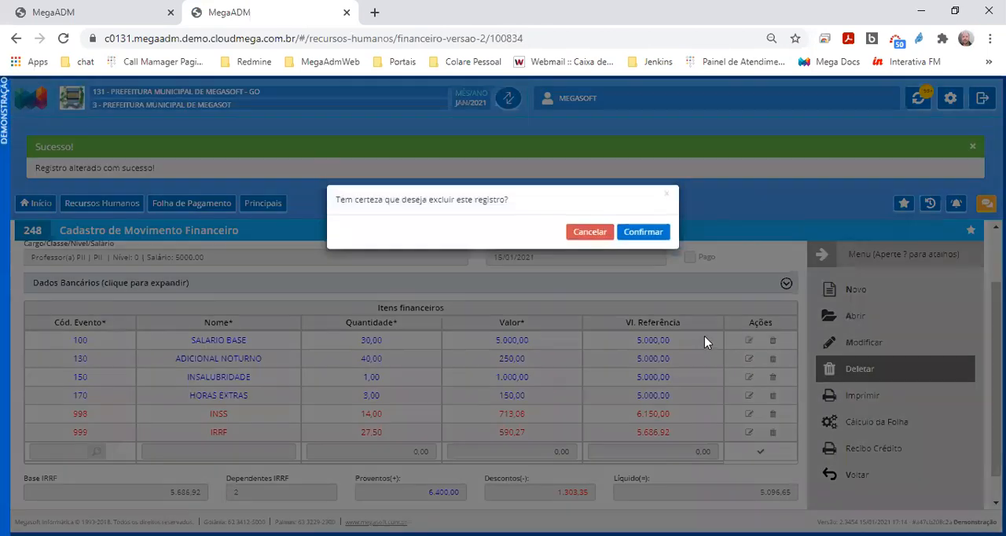
left_click(643, 239)
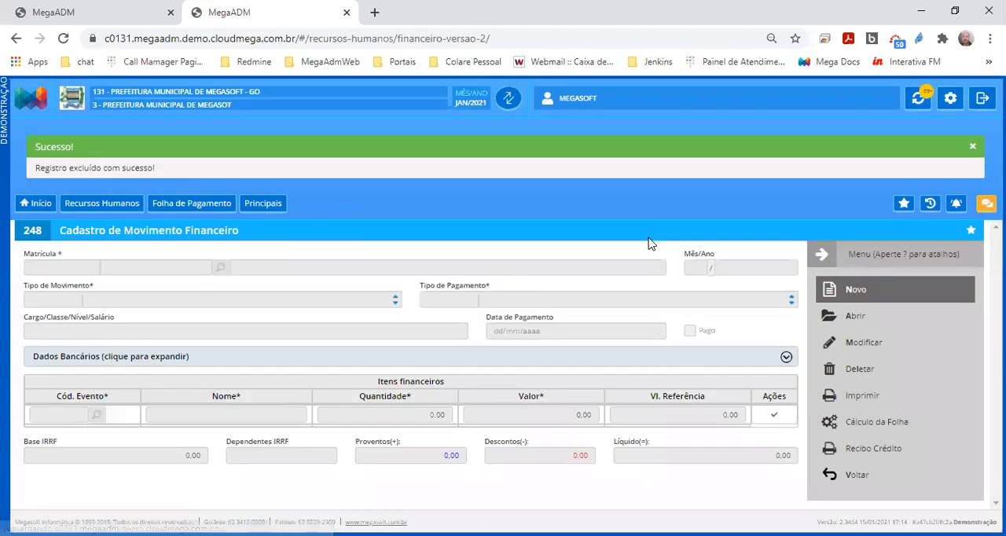
Return to the Inicializa Mês tab, dismiss the old alert and try to initialize JAN/2021 again
left_click(159, 24)
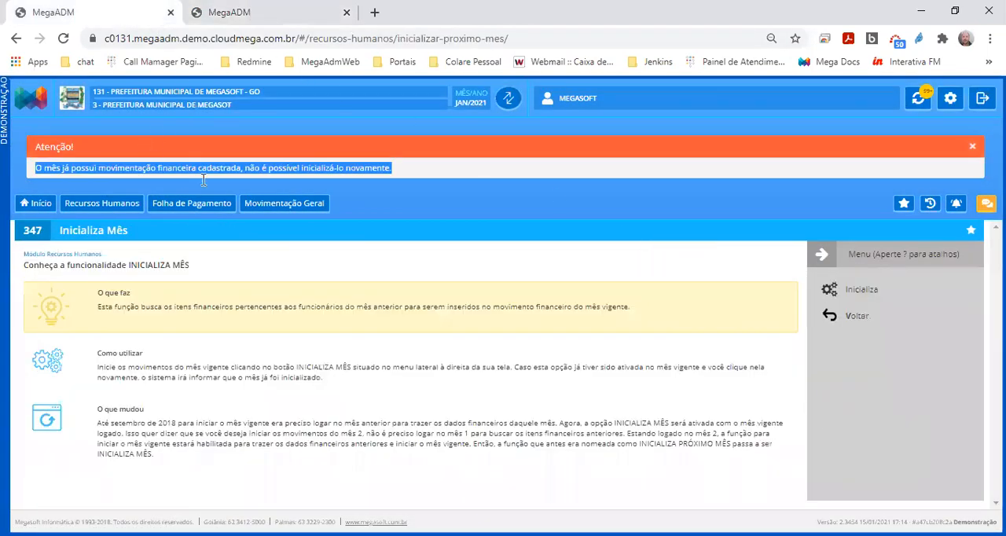
left_click(974, 150)
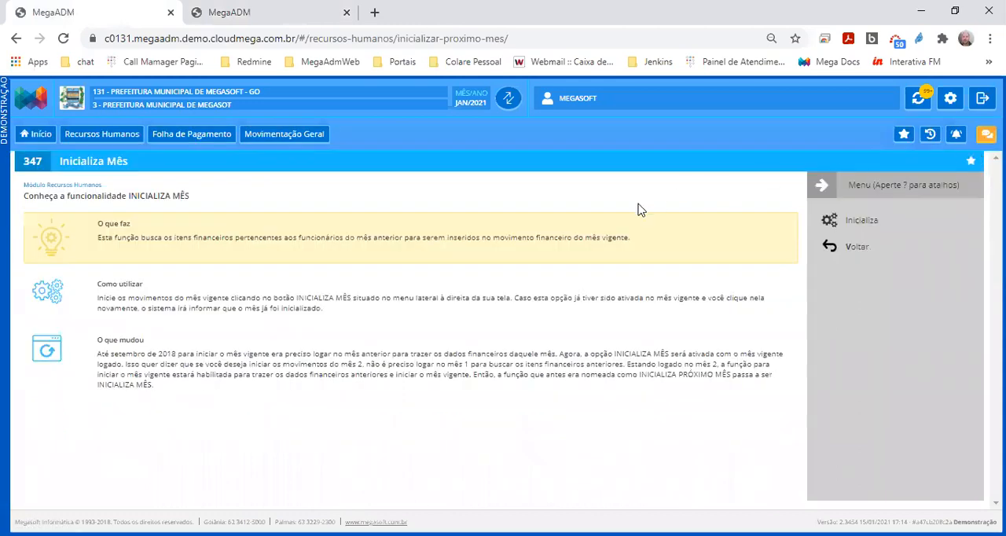
left_click(853, 224)
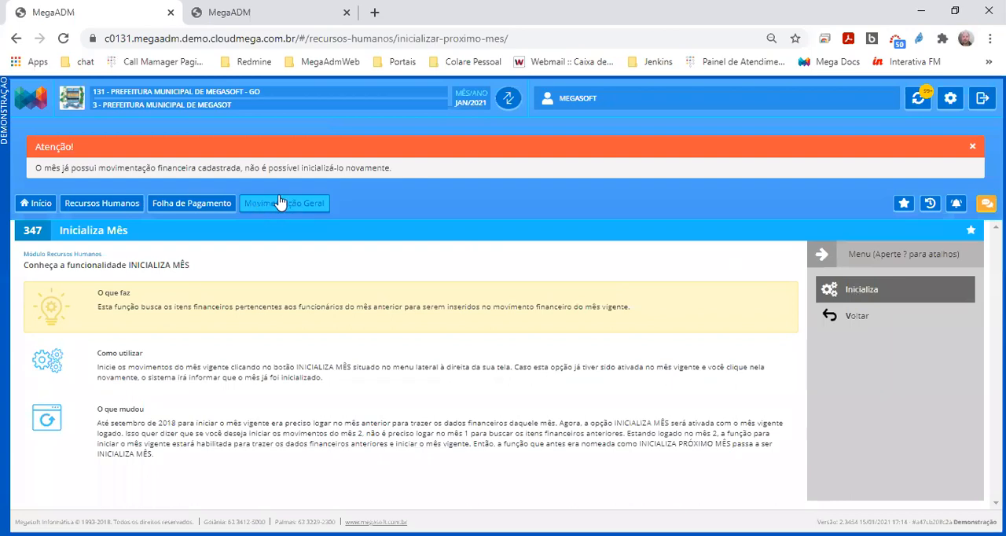
In the financial movement tab, open the Folha Analítica report from Relatório Financeiro of Folha de Pagamento
left_click(286, 16)
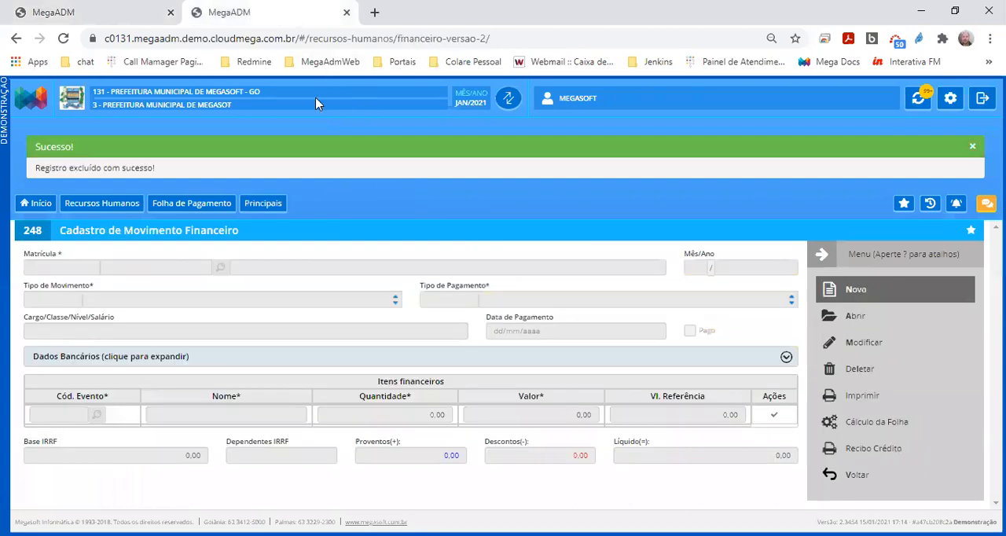
left_click(41, 203)
left_click(312, 259)
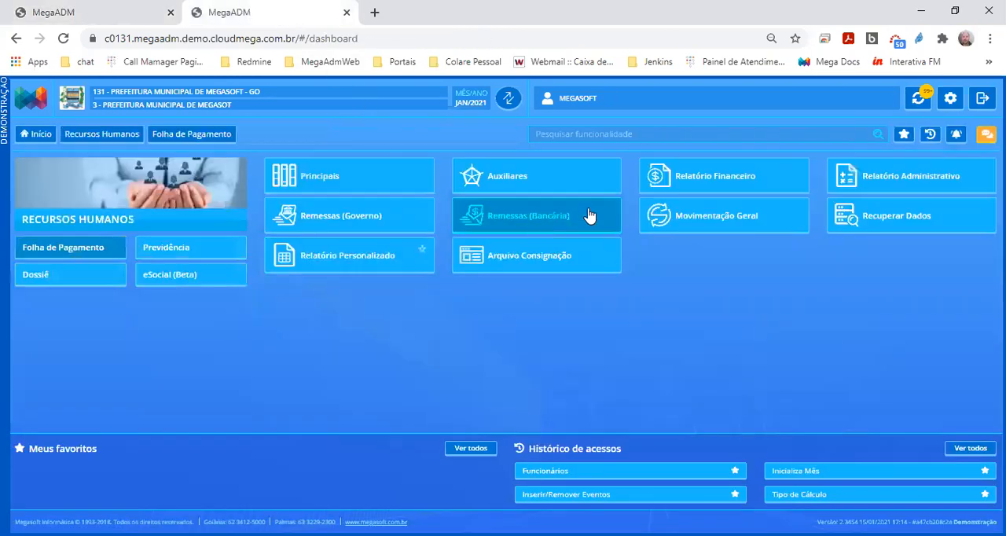
left_click(590, 217)
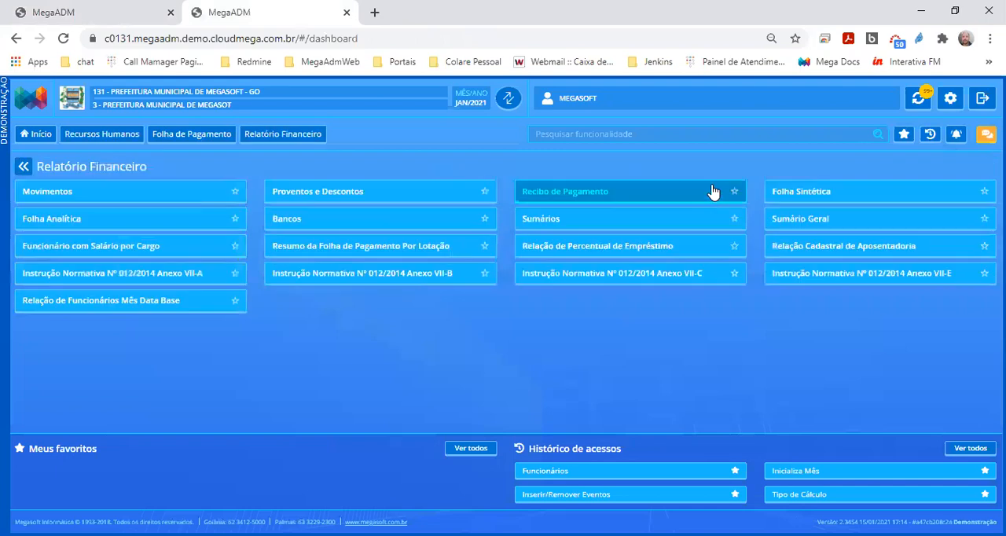
left_click(157, 220)
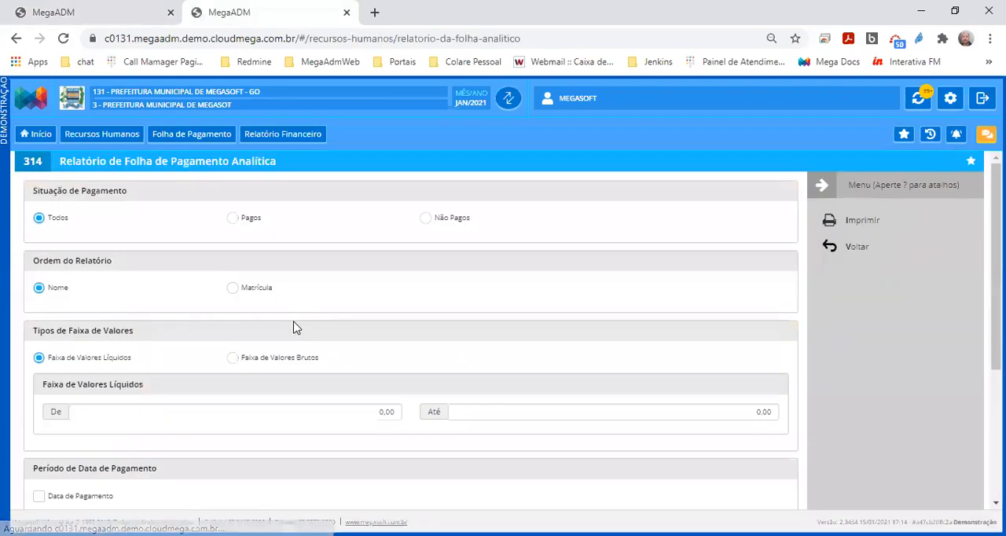
Select all movement types for the analytical payroll report, collapse that list and review the remaining filters and options
scroll(131, 455, "down", 10)
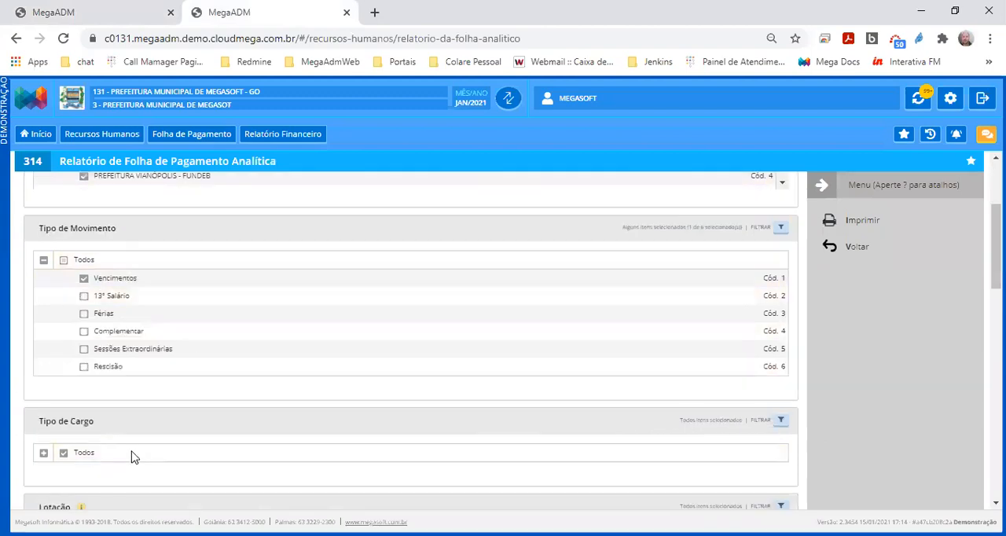
scroll(85, 378, "up", 8)
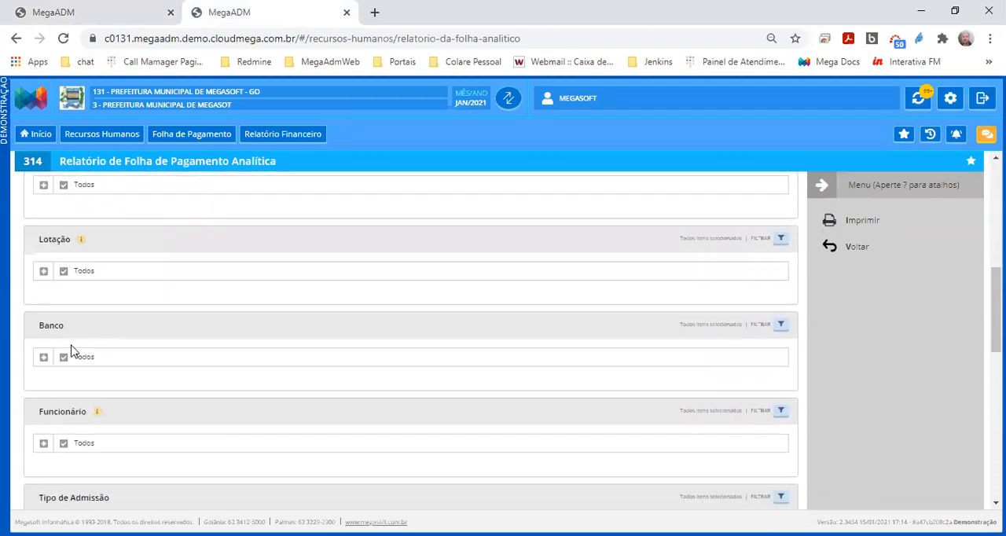
scroll(72, 350, "up", 3)
scroll(72, 320, "up", 1)
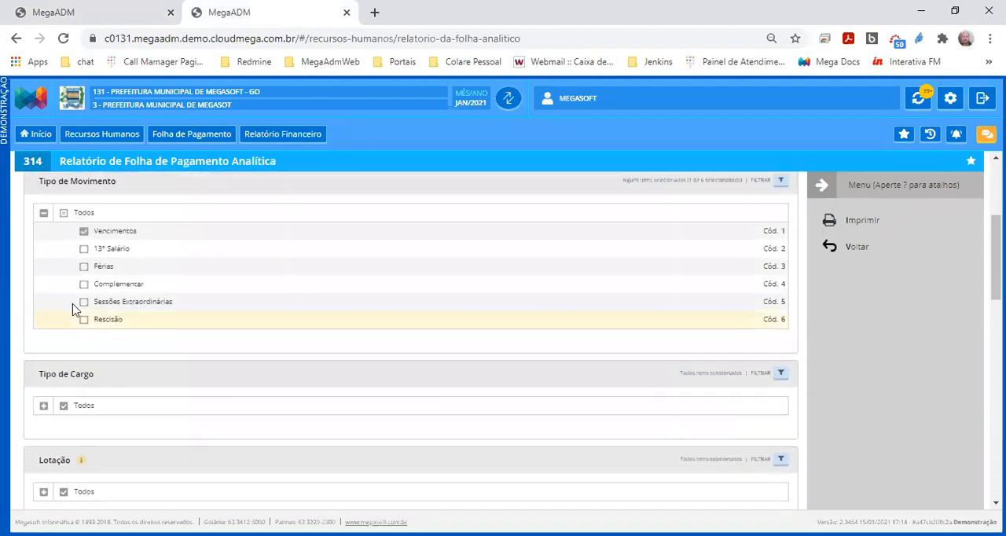
left_click(64, 215)
left_click(44, 213)
scroll(71, 330, "down", 8)
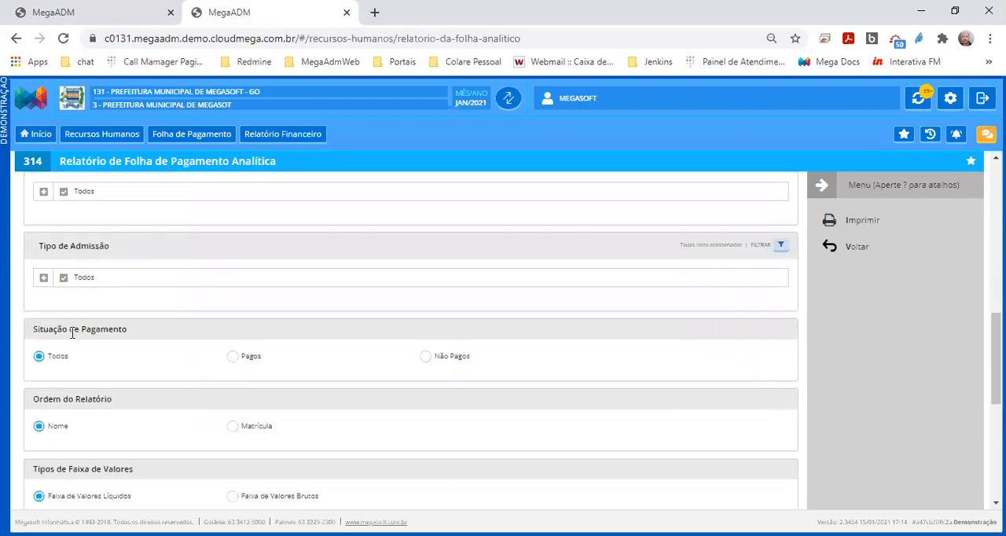
scroll(79, 361, "down", 2)
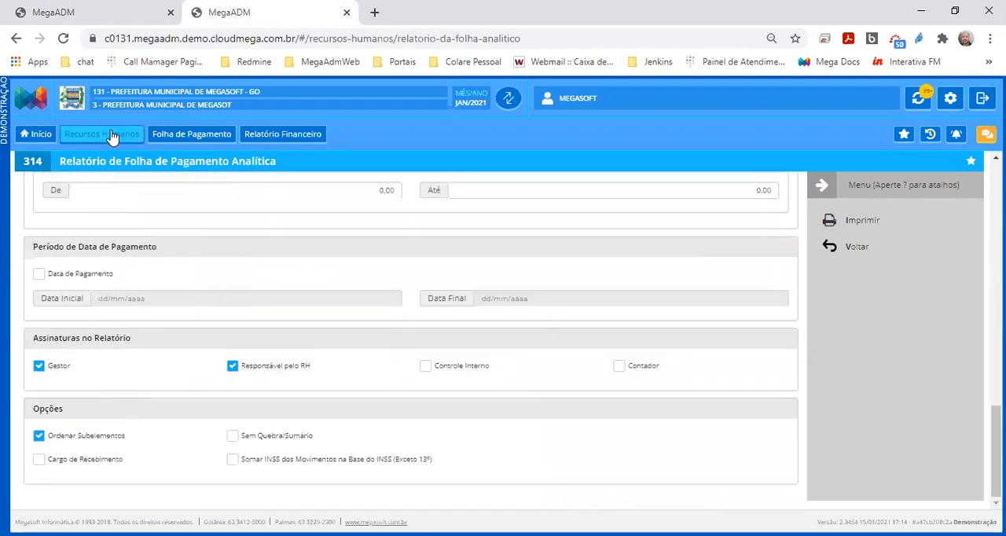
Duplicate the analytical payroll report tab and open the Funcionários register of Folha de Pagamento in the copy
right_click(223, 18)
left_click(256, 108)
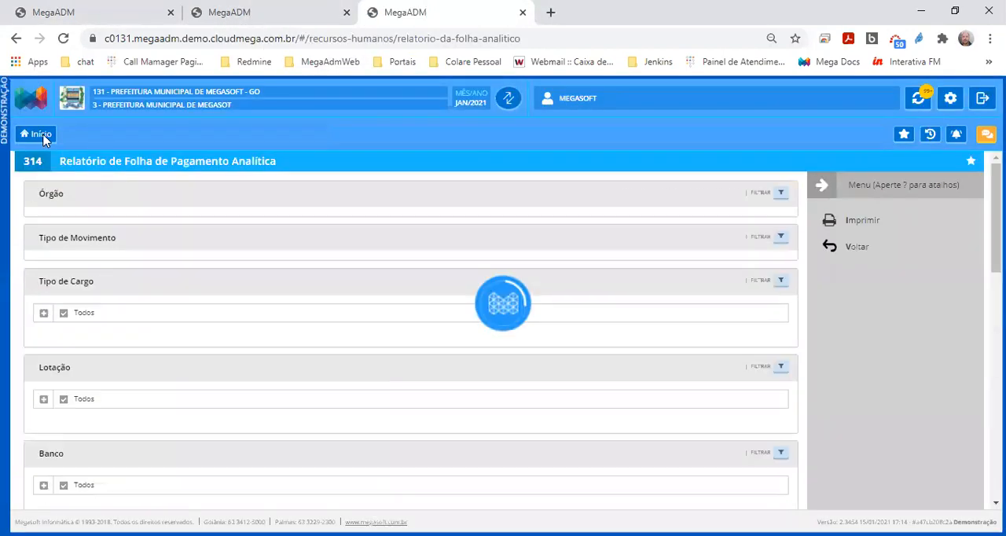
left_click(41, 134)
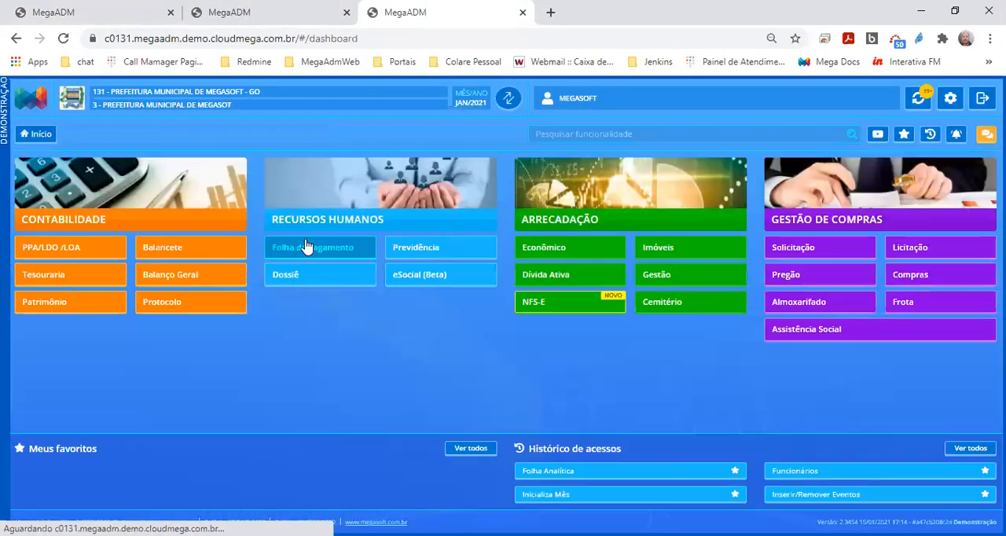
left_click(310, 247)
left_click(287, 184)
left_click(236, 192)
Search the employees by the name "megas", open the matching record and look up its financial movements
left_click(239, 225)
type("megas")
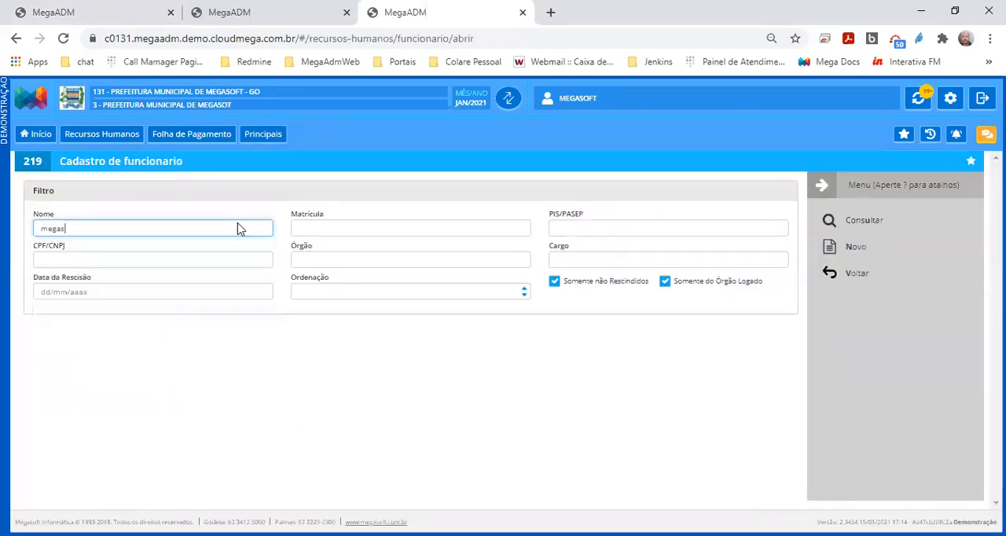
key("Return")
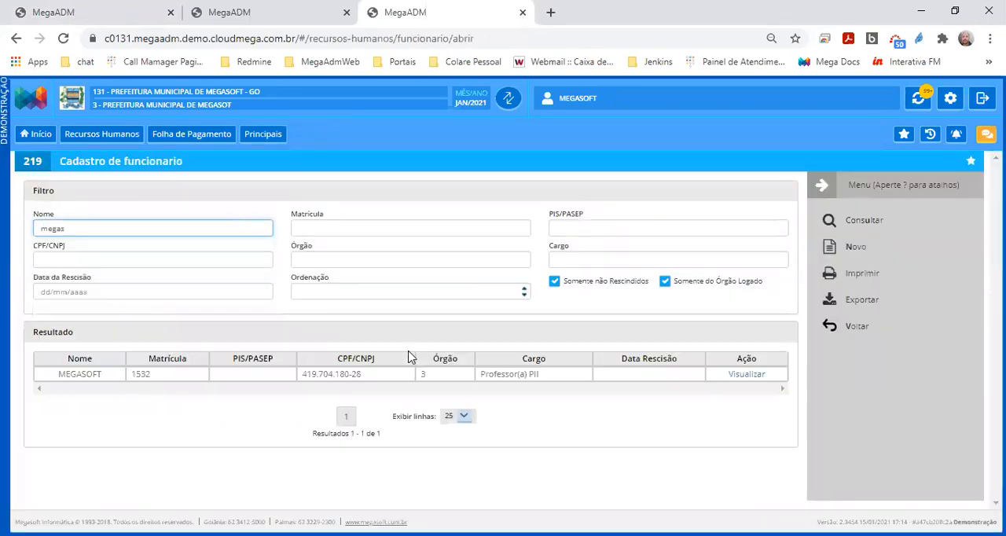
double_click(605, 379)
left_click(836, 356)
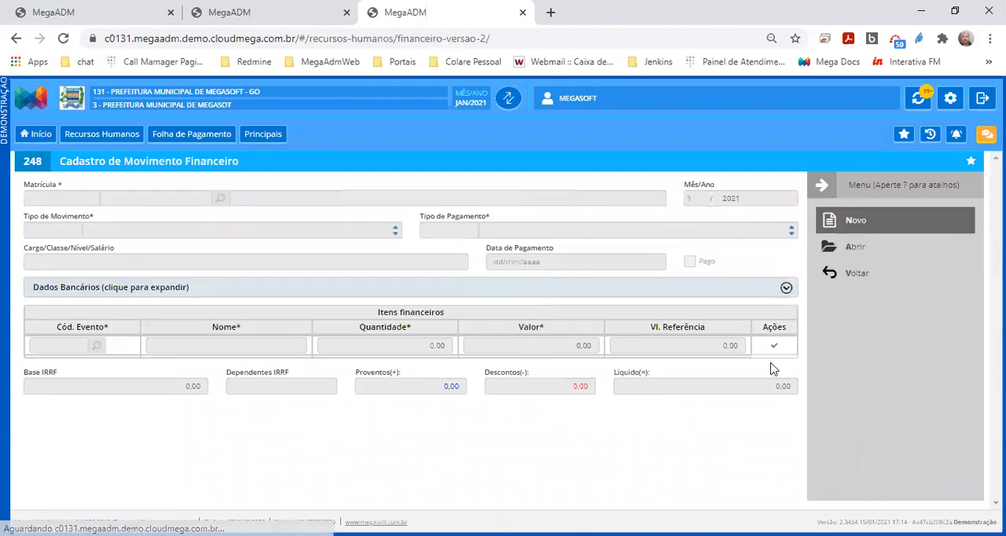
left_click(852, 246)
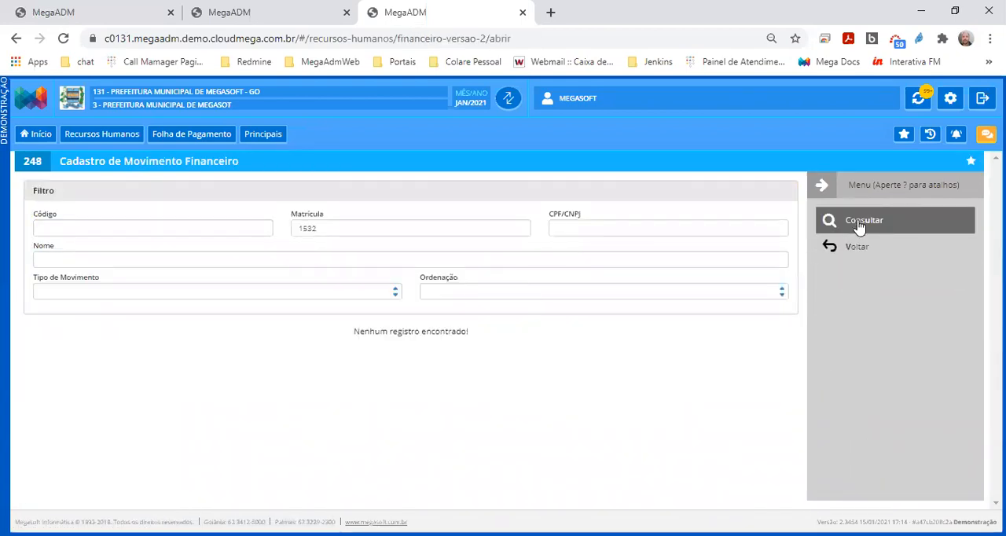
Return to the analytical payroll report tab, enable Sem Quebra/Sumário and print the report
left_click(299, 12)
left_click(267, 437)
left_click(869, 234)
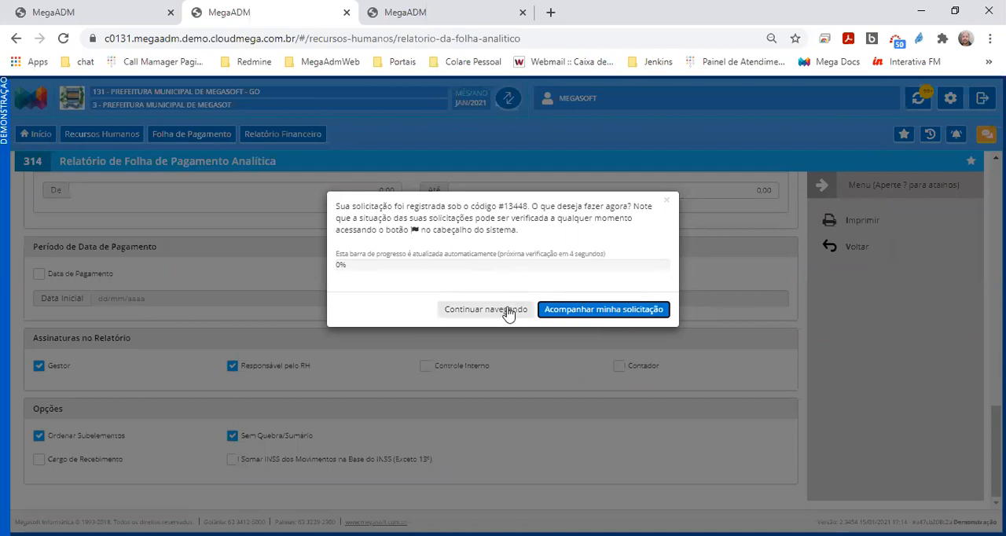
In the financial movement tab, open Alterar Datas de Pagamento from Movimentação Geral and choose to exclude all payment dates of the current month
left_click(448, 11)
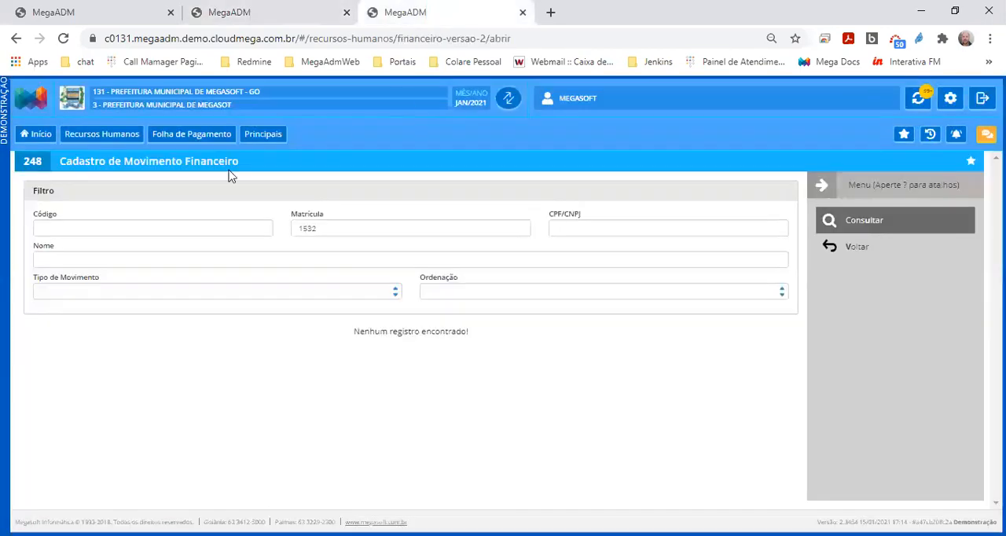
left_click(31, 133)
left_click(277, 250)
left_click(745, 230)
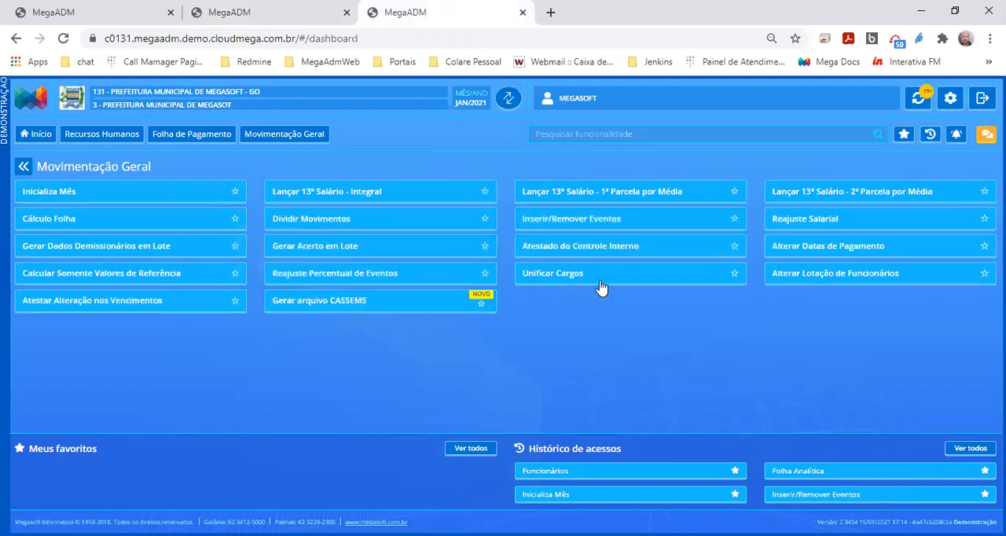
left_click(786, 252)
left_click(59, 242)
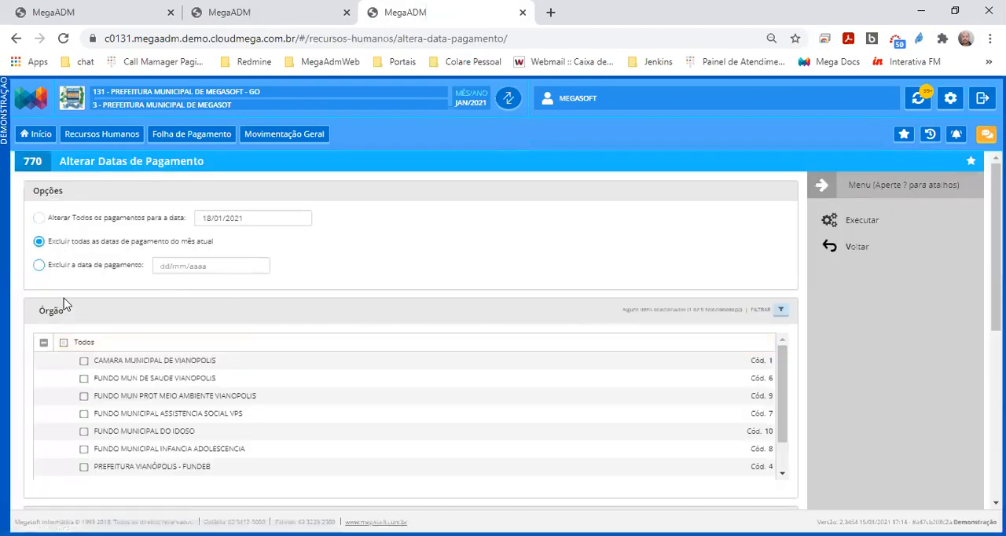
Select all órgãos, keep every other filter on Todos and execute the payment date exclusion
left_click(64, 342)
left_click(44, 343)
scroll(70, 398, "down", 1)
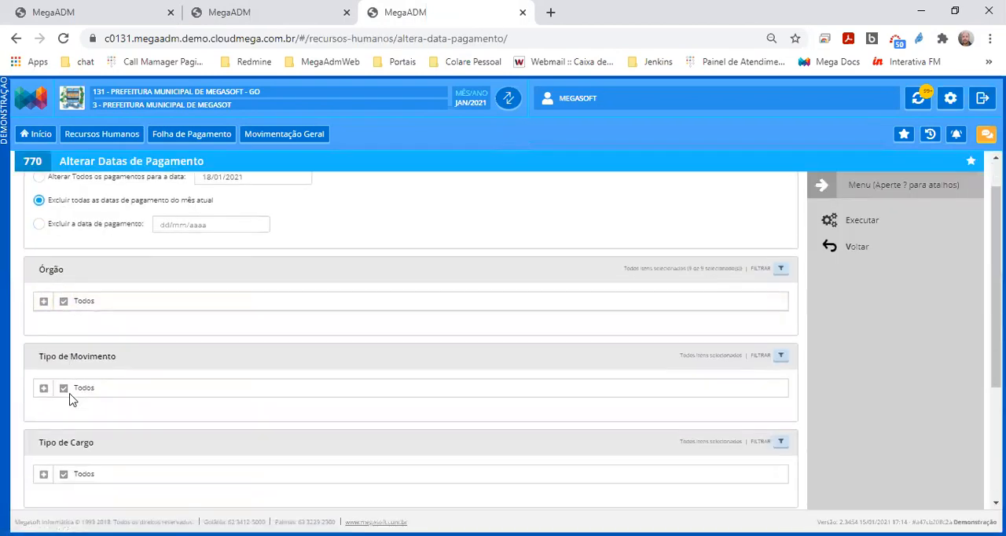
scroll(70, 399, "down", 3)
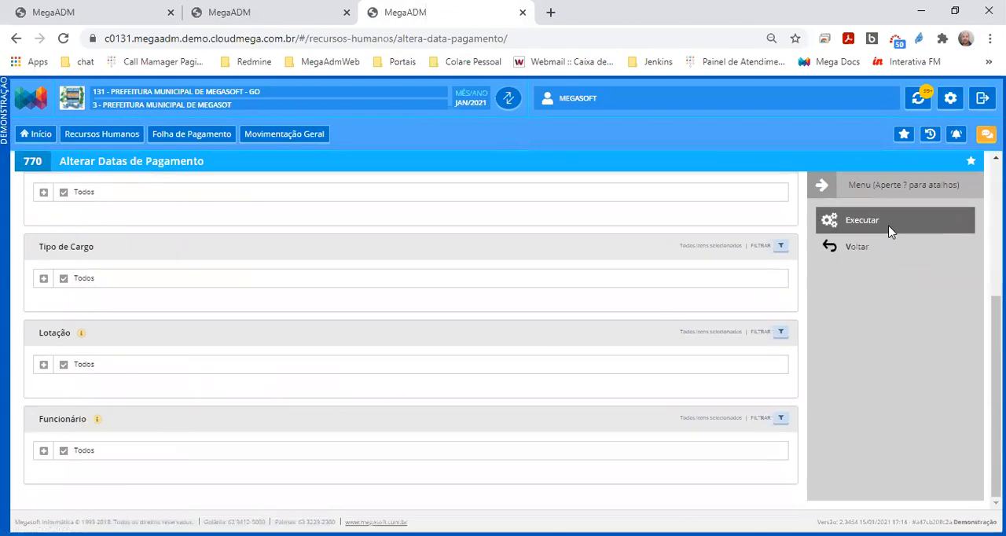
left_click(891, 228)
Open Inserir/Remover Eventos from Movimentação Geral of Folha de Pagamento
left_click(33, 203)
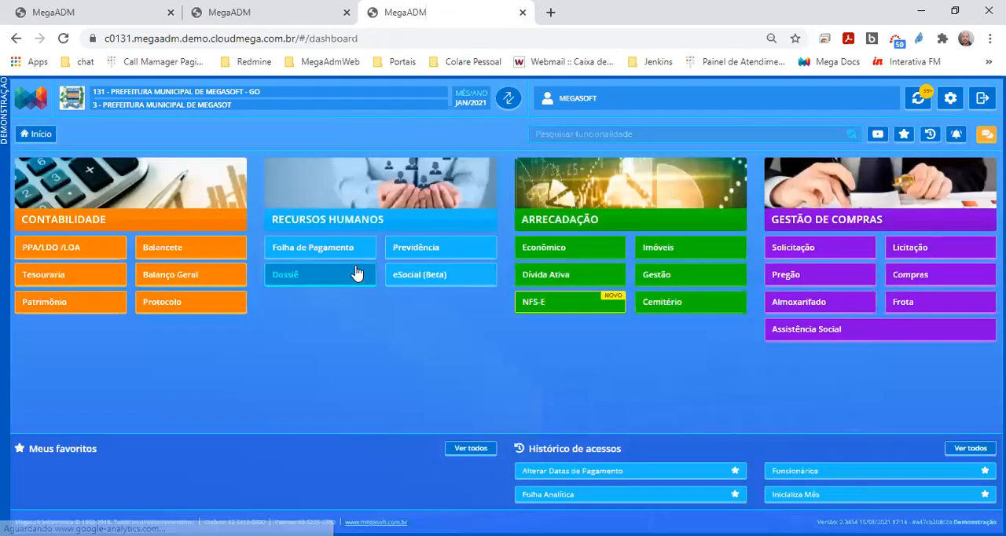
left_click(350, 250)
left_click(679, 228)
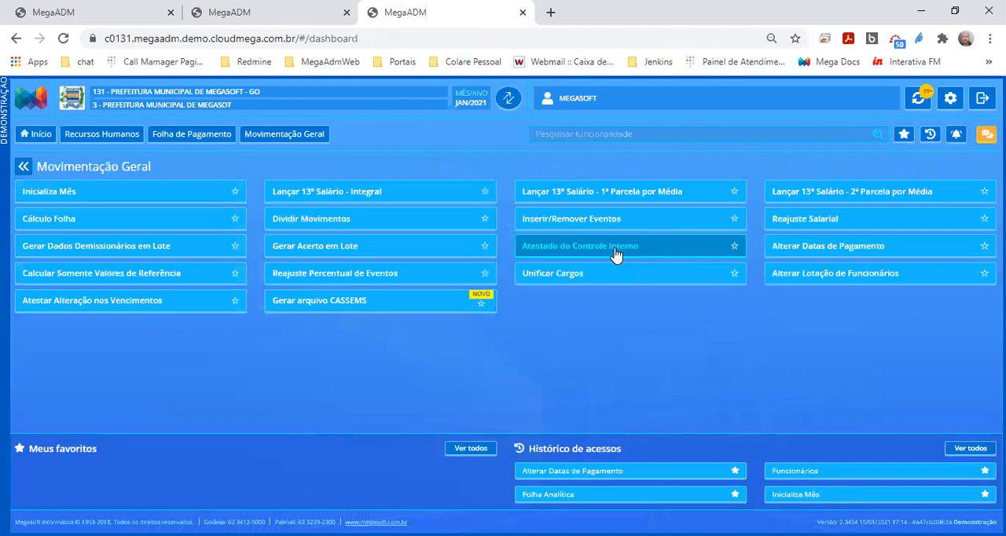
left_click(555, 226)
Select Todos for Órgão, Evento, Tipo de Cargo and Funcionário, collapsing the Órgão and Tipo de Movimento lists
left_click(63, 228)
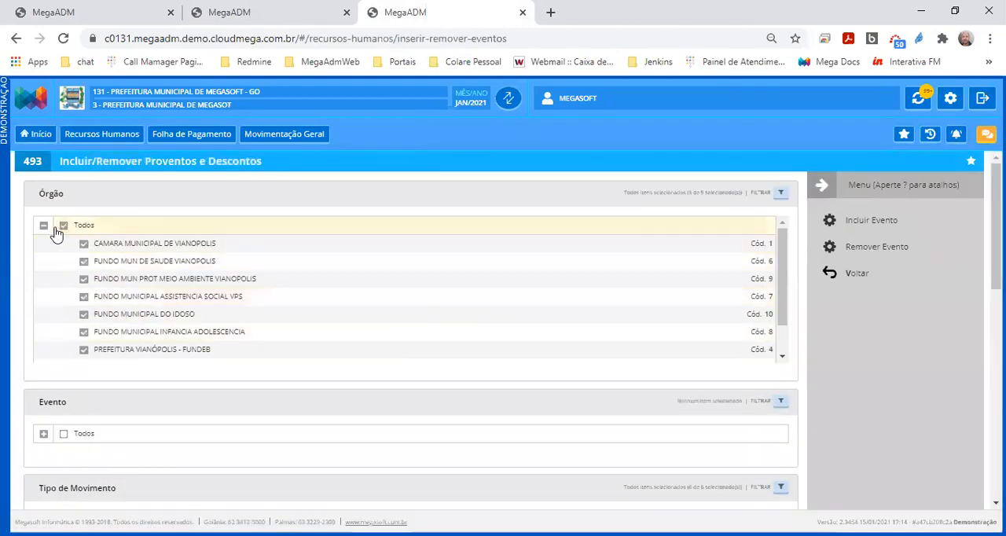
left_click(43, 226)
left_click(63, 314)
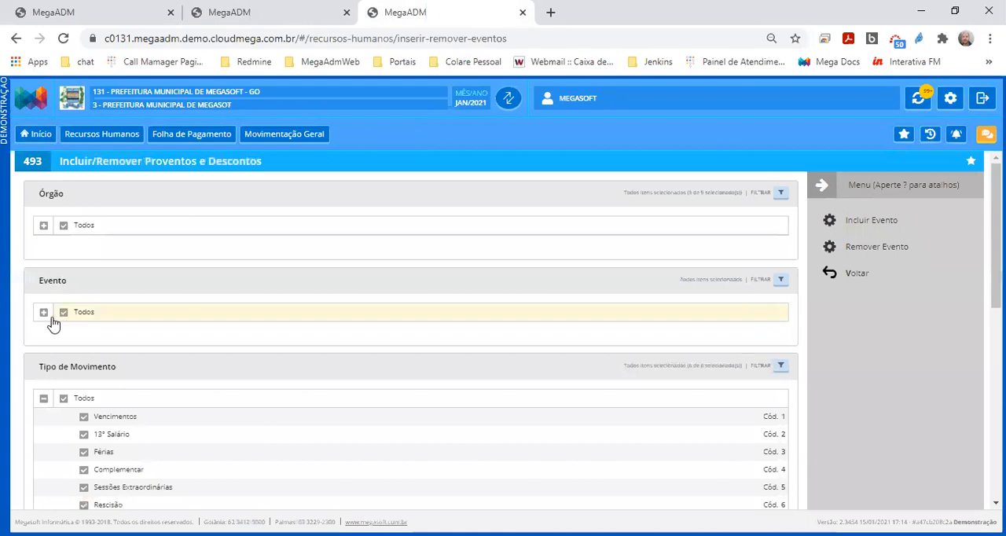
left_click(44, 400)
scroll(66, 414, "down", 1)
scroll(66, 415, "down", 3)
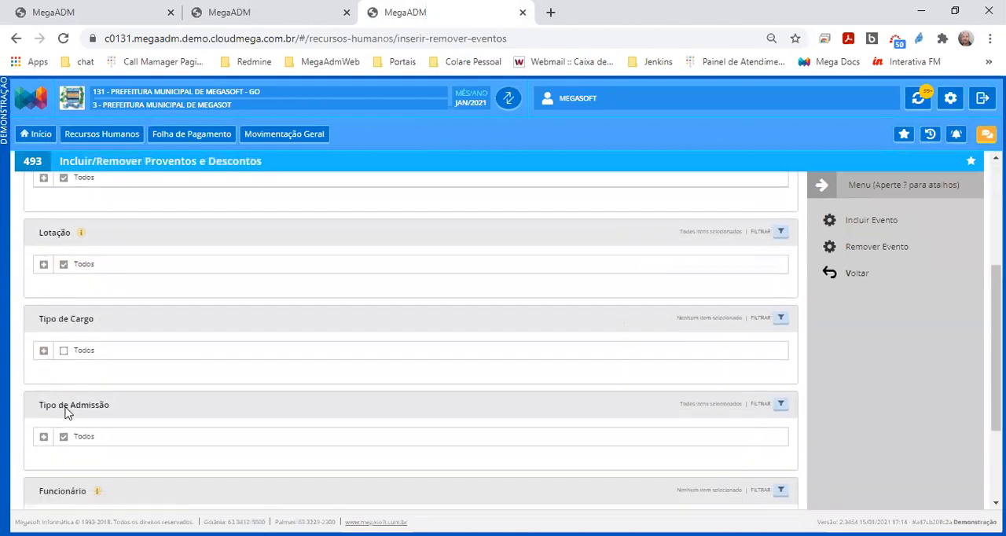
left_click(64, 278)
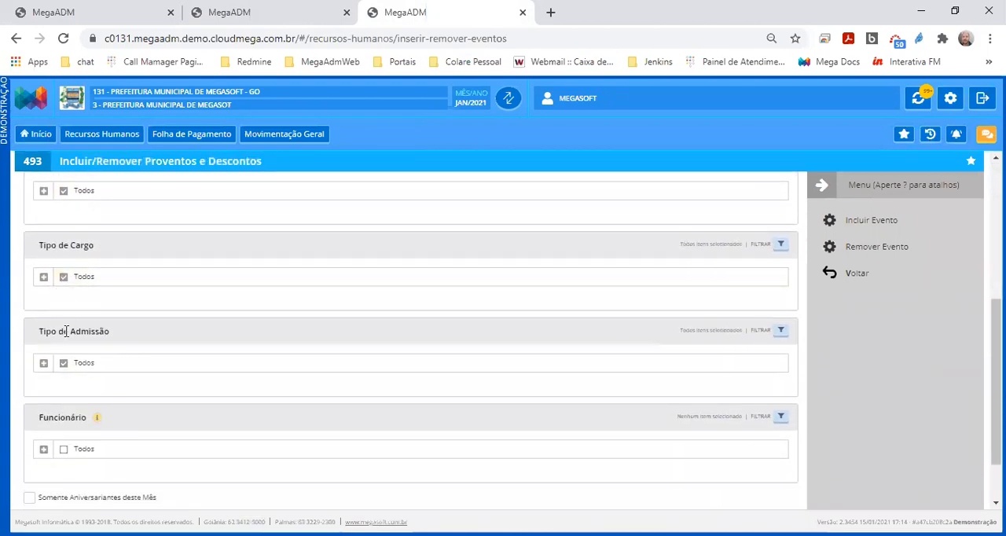
scroll(69, 393, "down", 1)
left_click(63, 381)
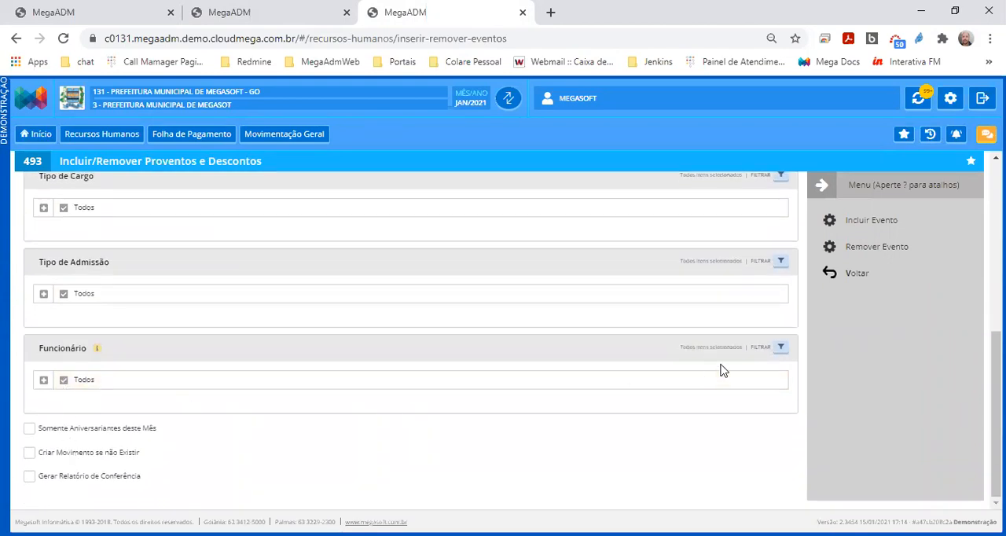
Remove the selected events from the January 2021 movements and confirm the removal
left_click(887, 250)
left_click(656, 242)
left_click(656, 244)
left_click(656, 241)
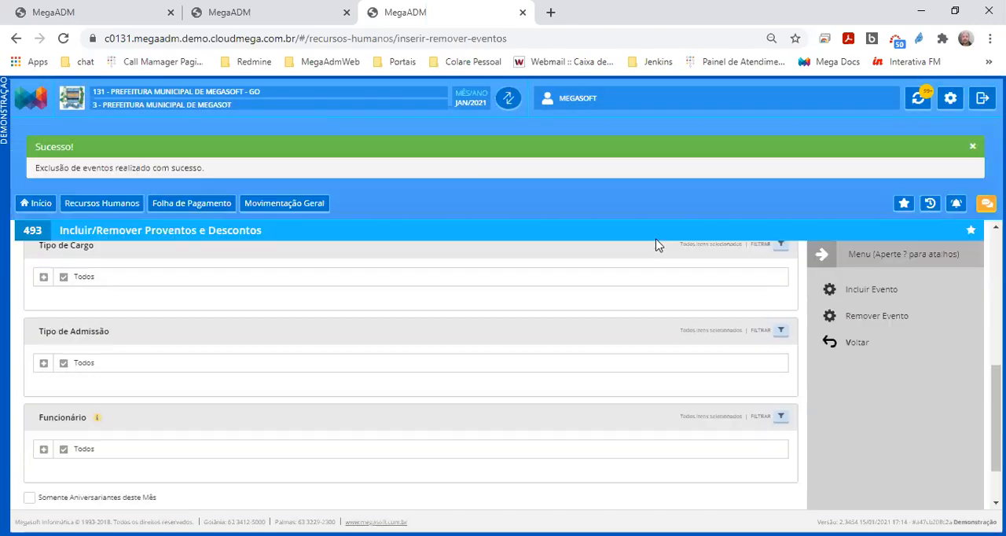
Return to the Inicializa Mês tab, initialize JAN/2021 and highlight the resulting message
left_click(121, 7)
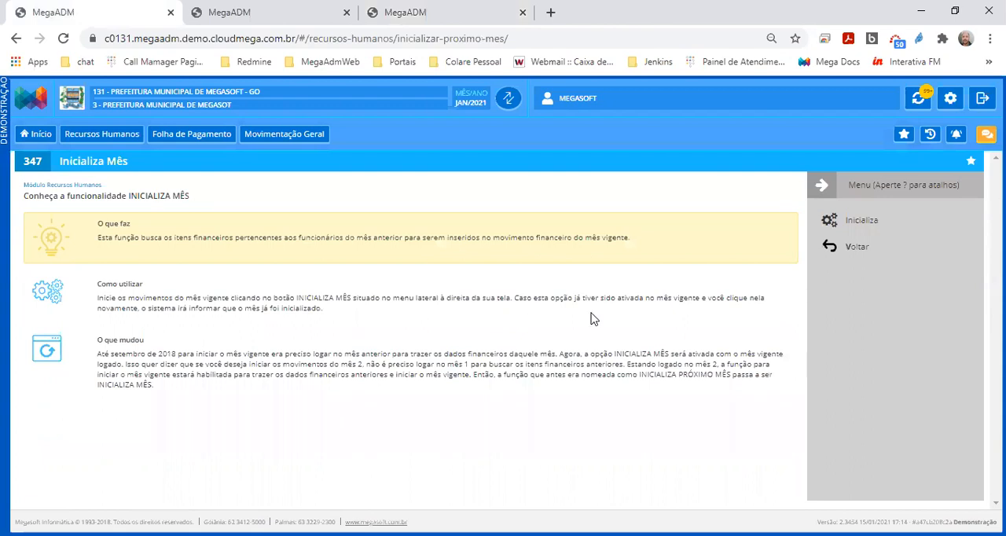
left_click(861, 224)
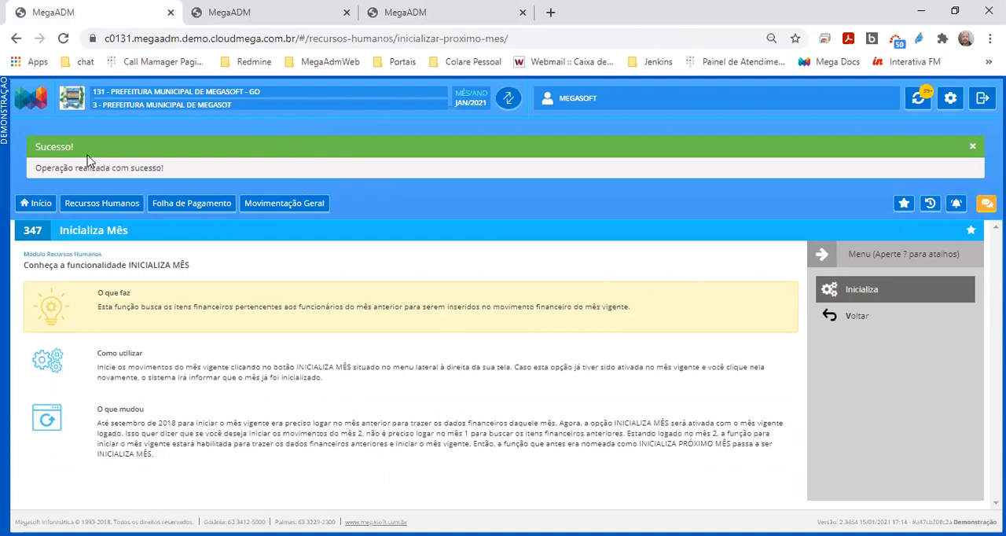
left_click_drag(80, 148, 165, 175)
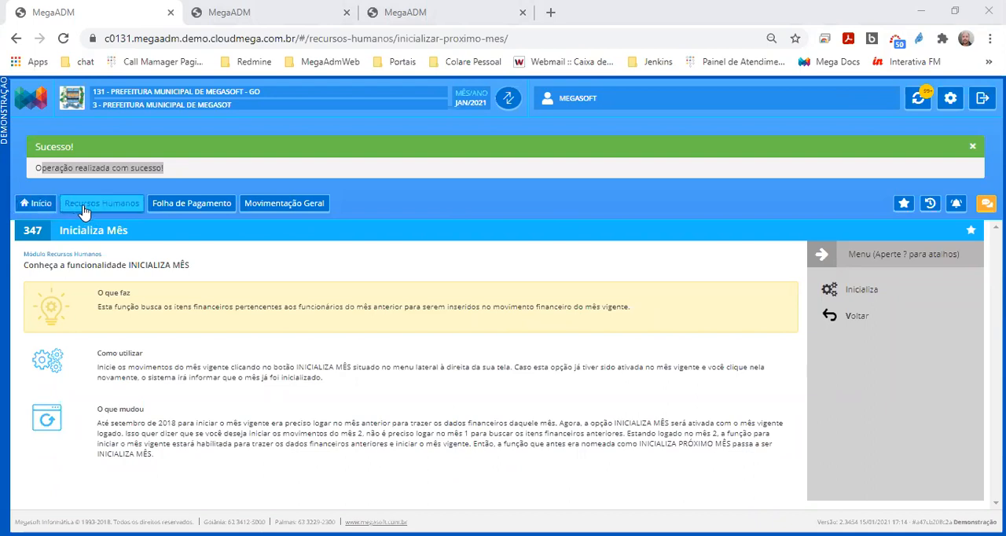
Open the Funcionários register from Principais of Folha de Pagamento and highlight its screen title
left_click(37, 206)
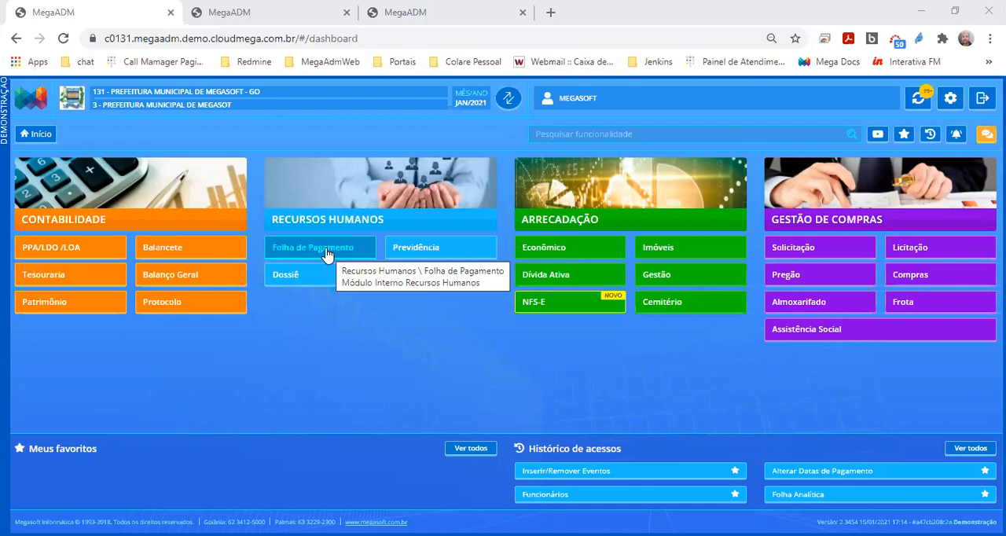
left_click(327, 252)
left_click(350, 174)
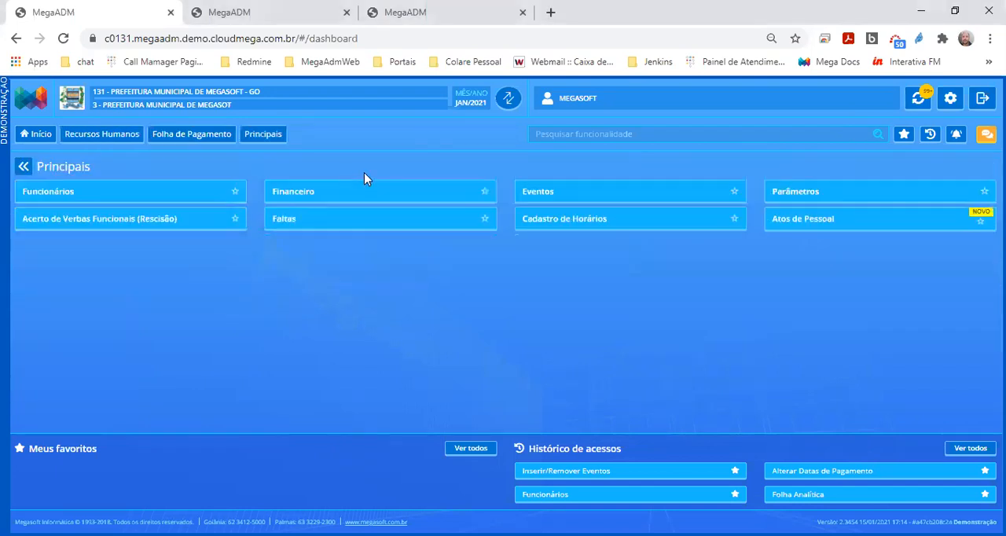
left_click(121, 197)
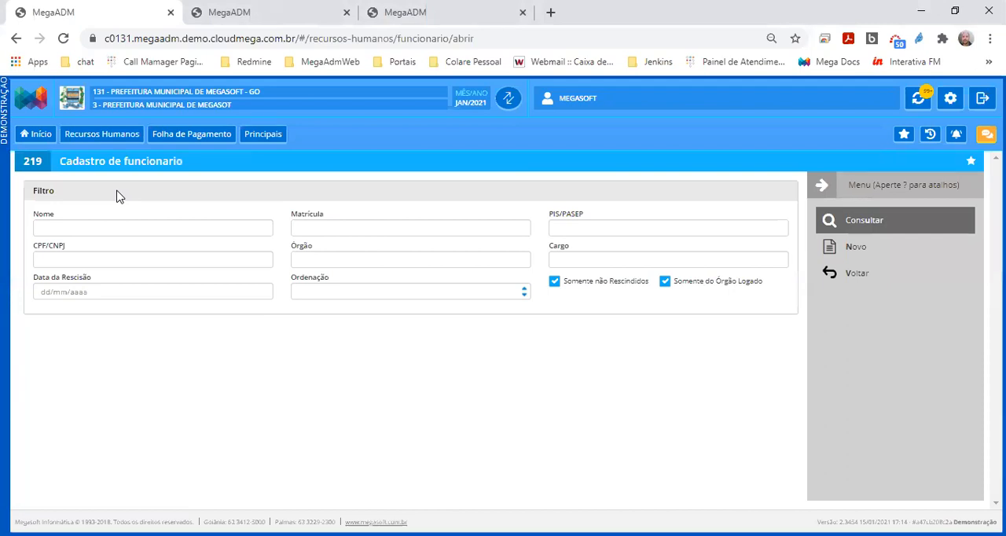
left_click(33, 162)
left_click_drag(57, 162, 185, 168)
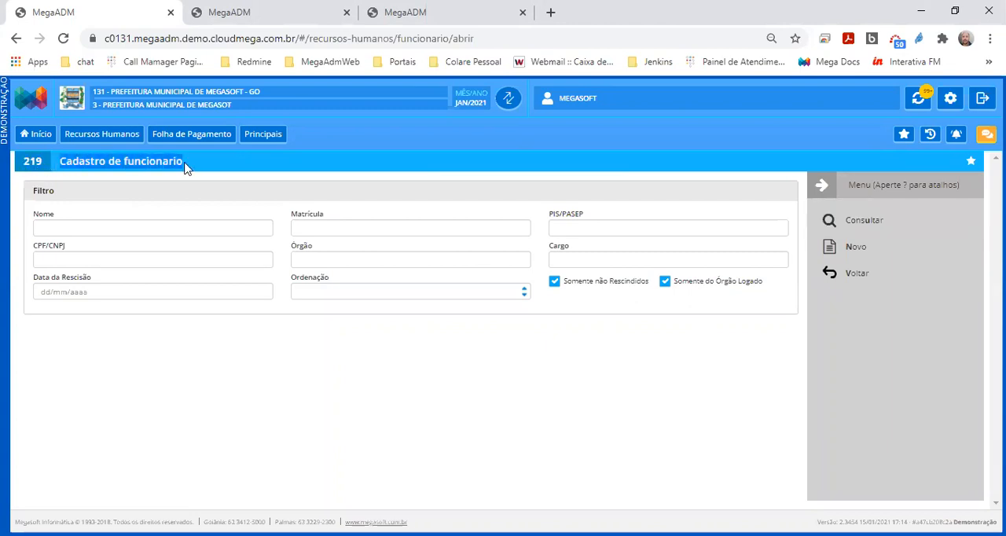
Leave the employee register and search the functionalities by the screen code 219
left_click(870, 279)
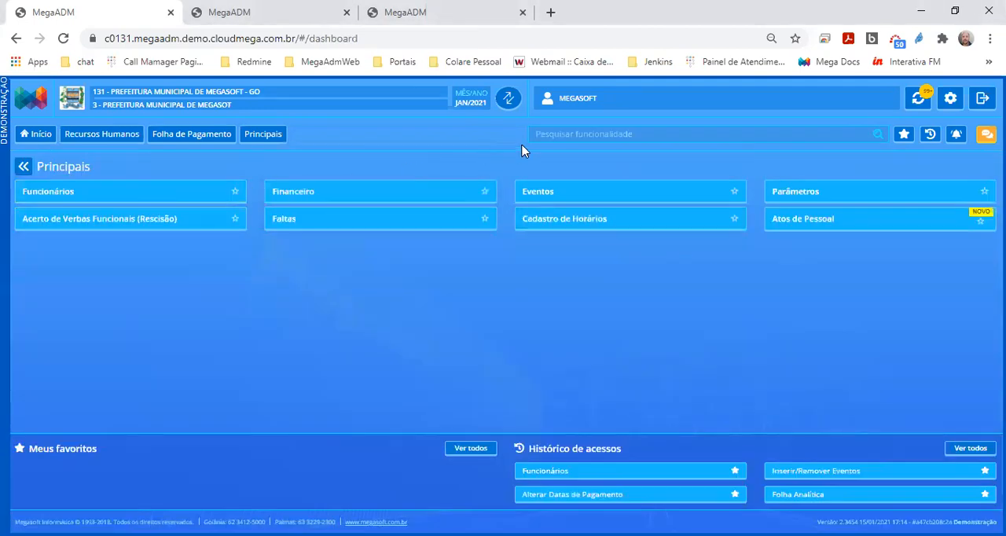
left_click(571, 135)
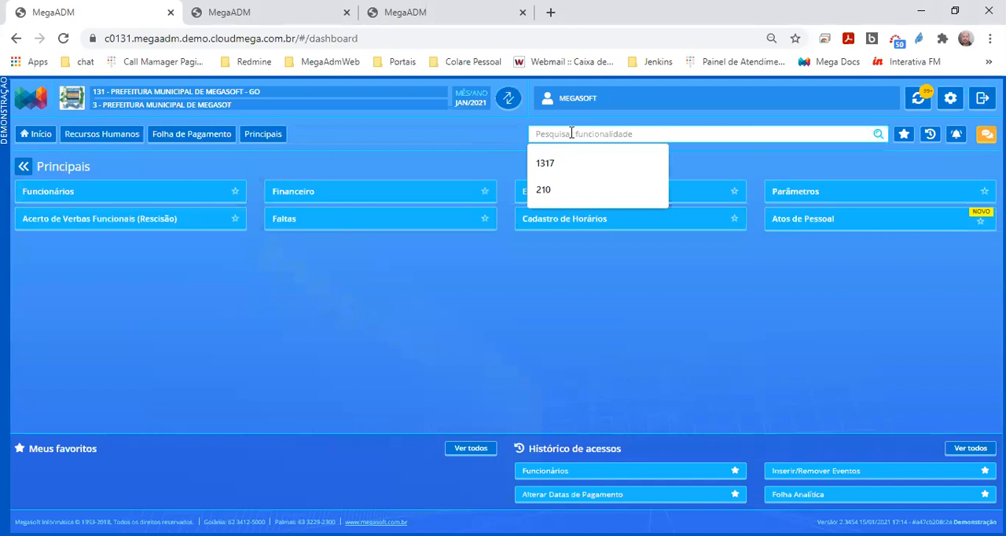
type("219")
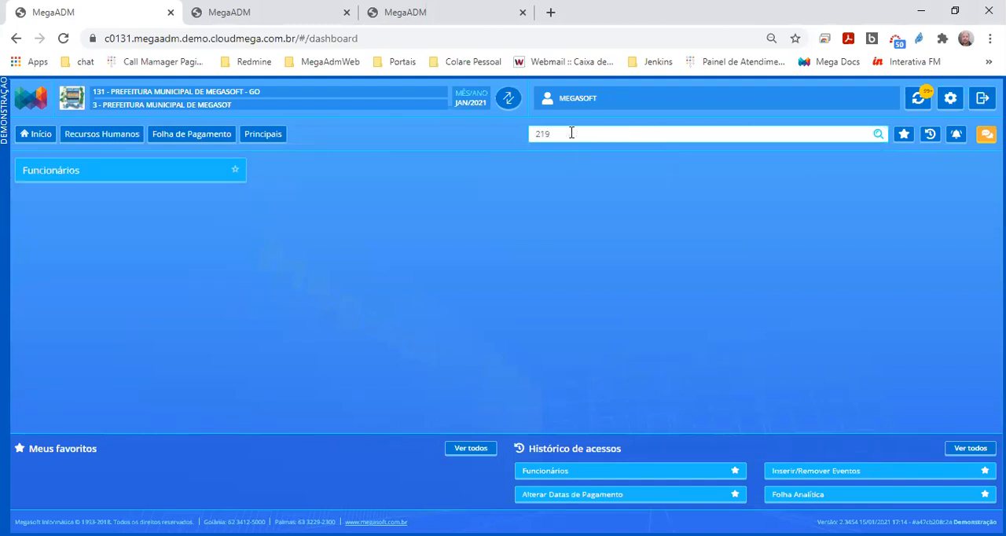
Replace the functionality search with "funcionário" and open Funcionários from the results
left_click_drag(572, 133, 526, 140)
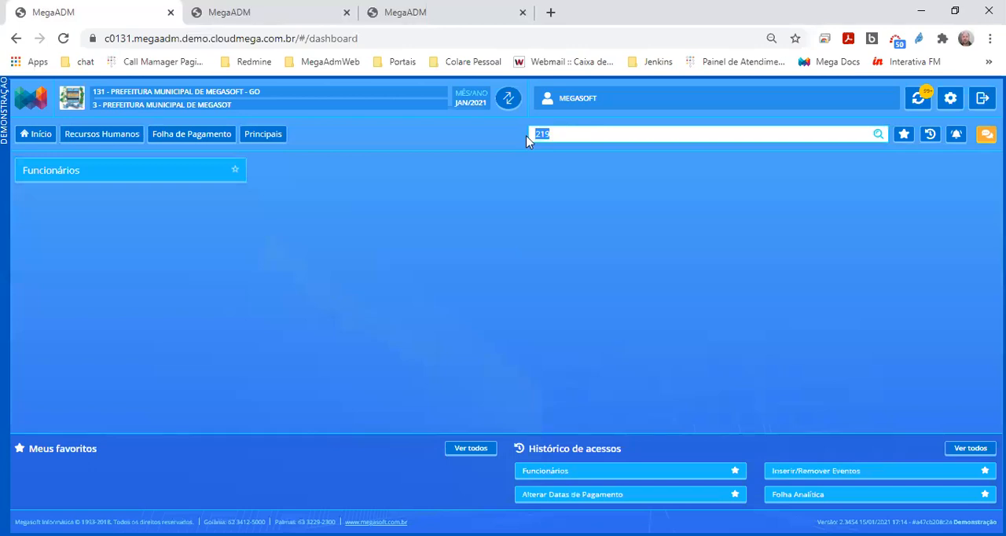
key("BackSpace")
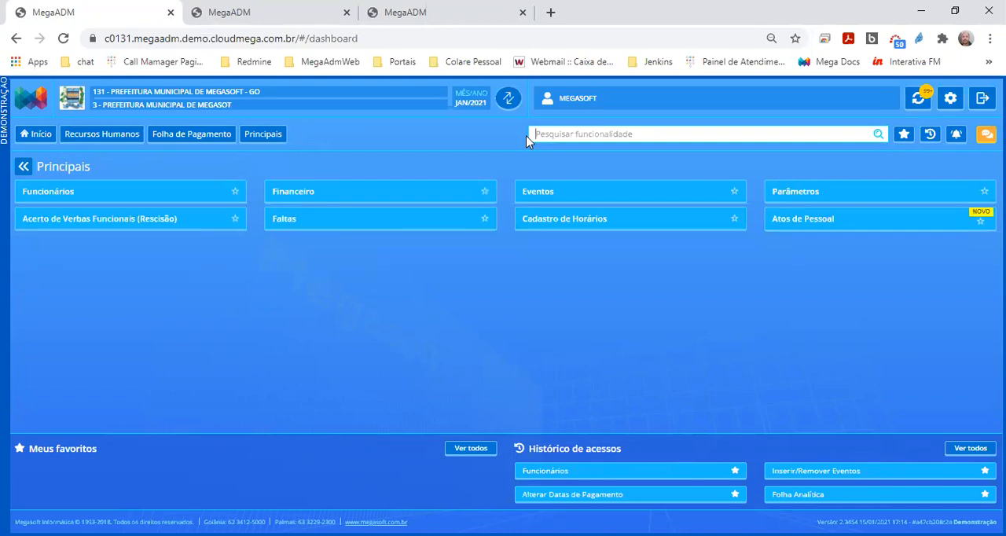
type("funcionário")
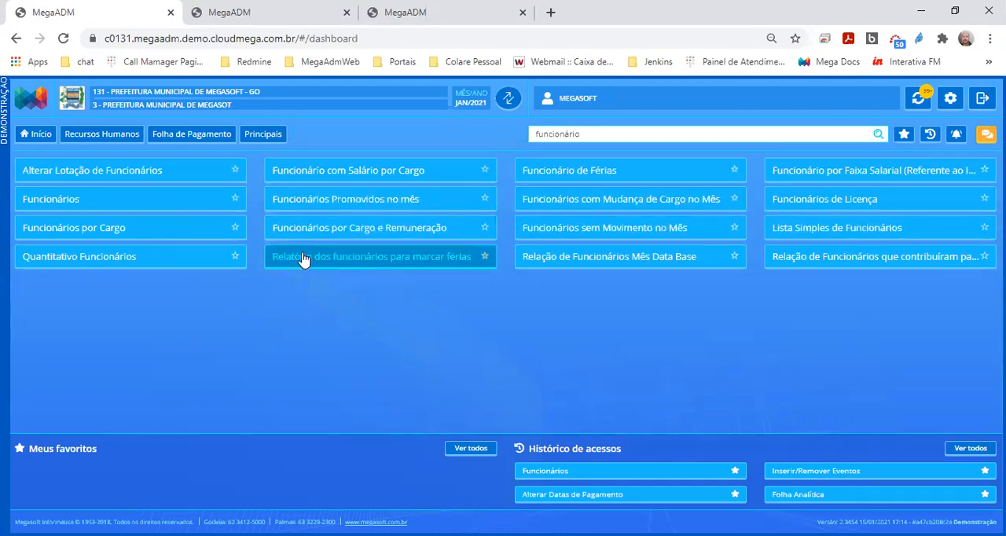
left_click(78, 204)
left_click(78, 204)
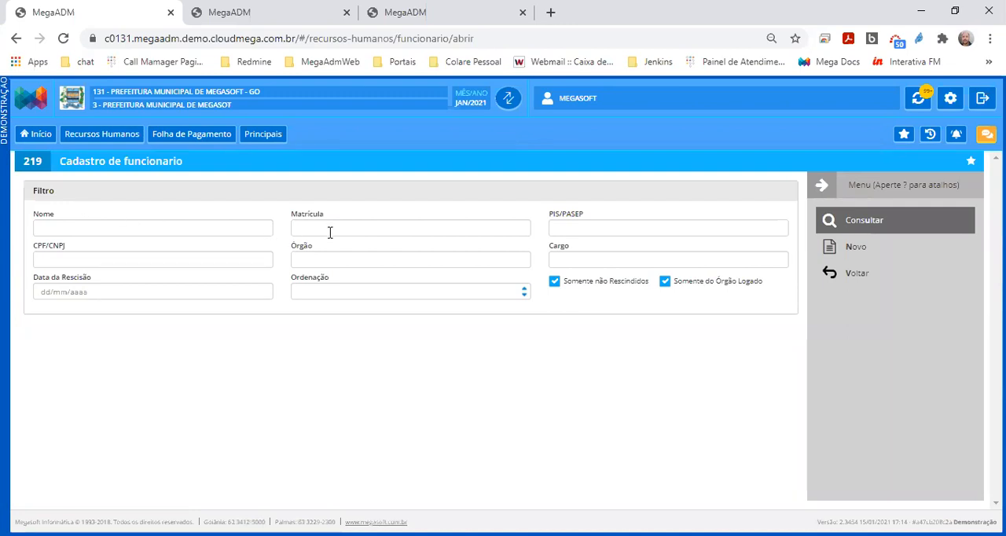
Point out the Matrícula and Cargo filters in the employee register and start a new employee record
left_click(246, 233)
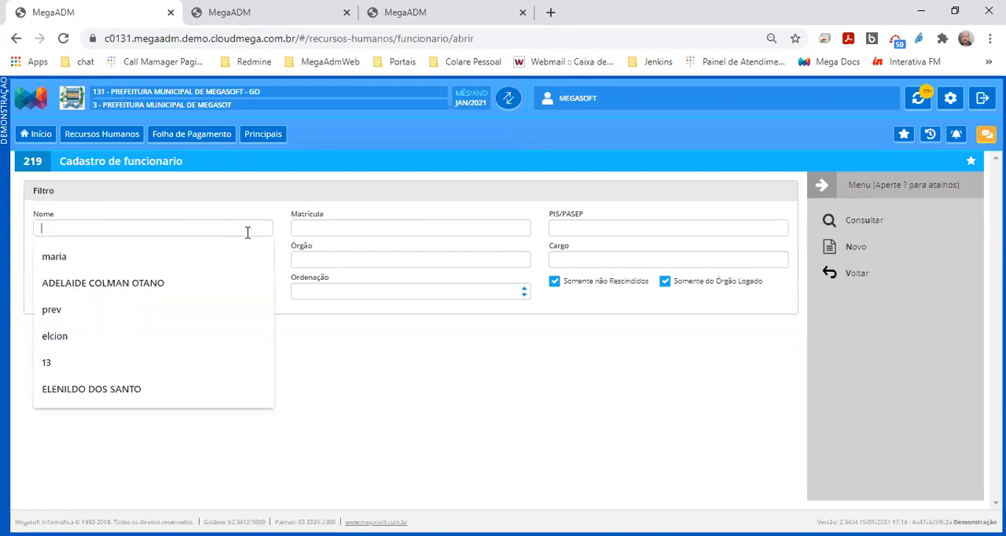
left_click(573, 257)
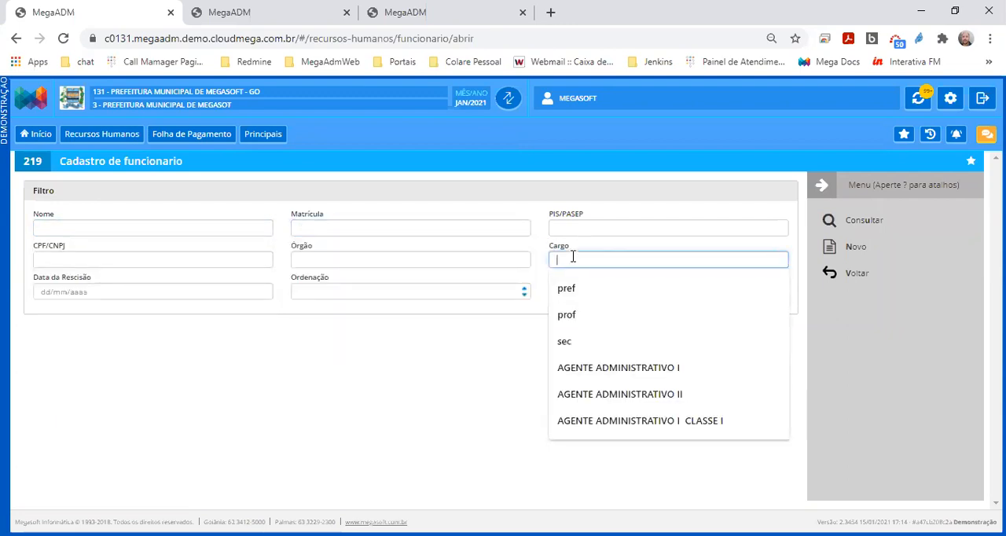
left_click(495, 364)
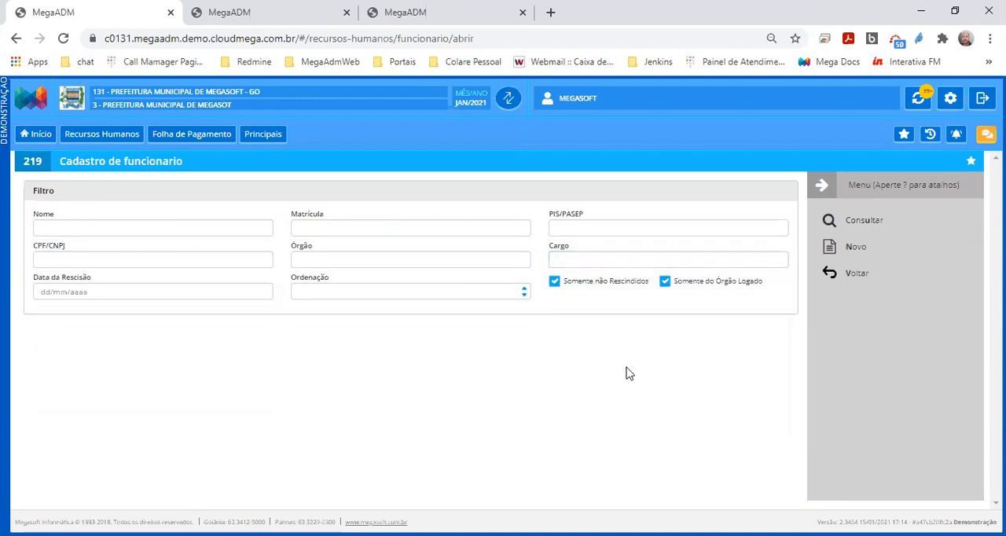
left_click(870, 250)
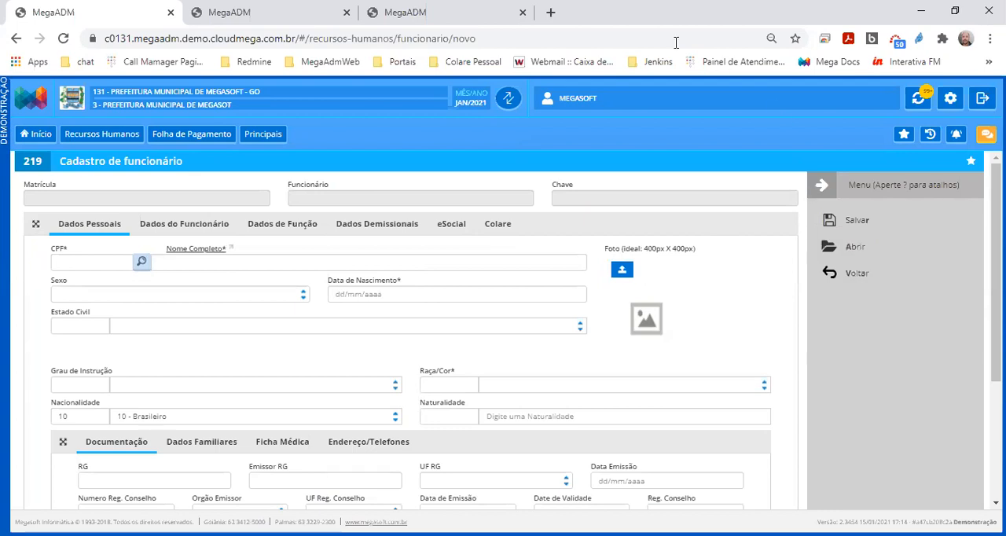
Open Google in a new browser tab and search for "gerar cpf"
left_click(550, 12)
type("google.com")
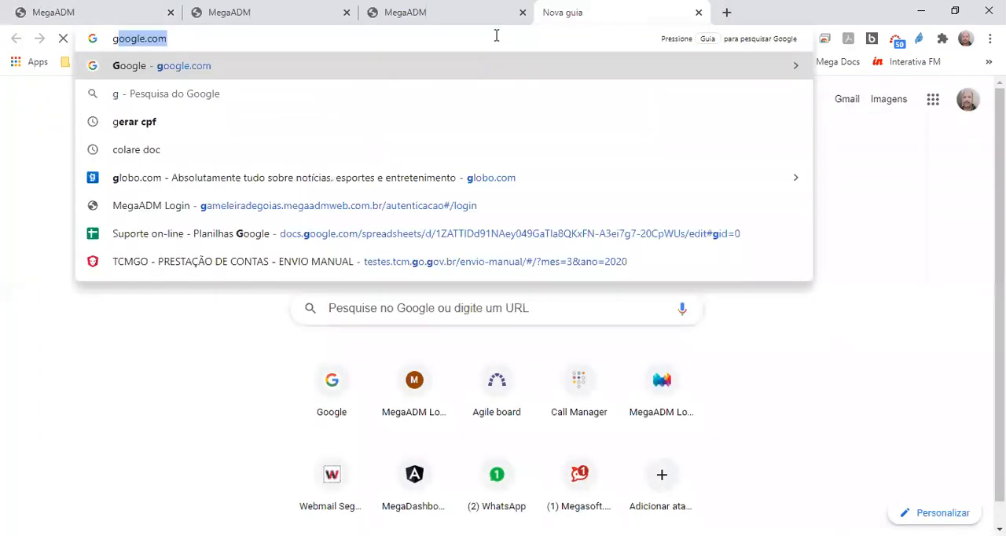
key("Return")
type("gerar")
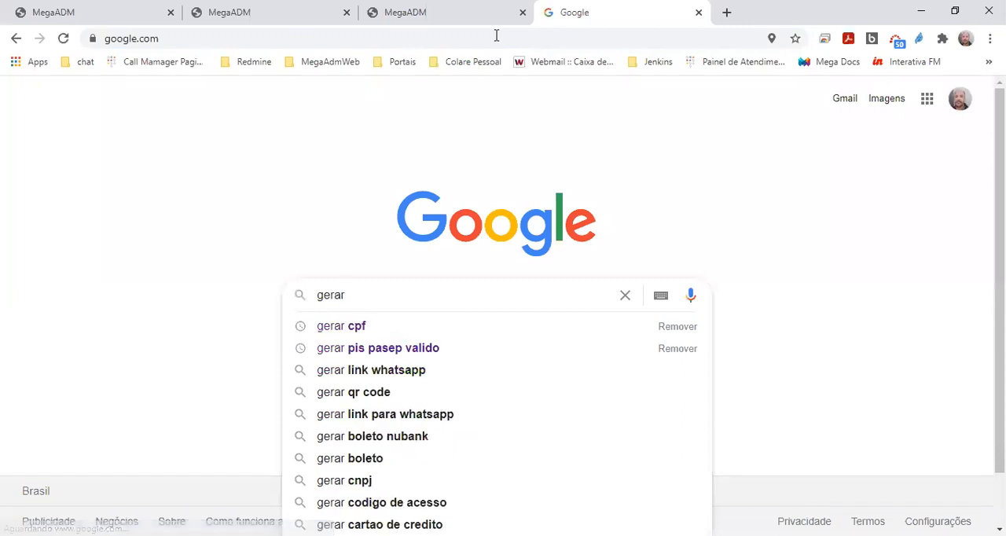
key("Down")
key("Return")
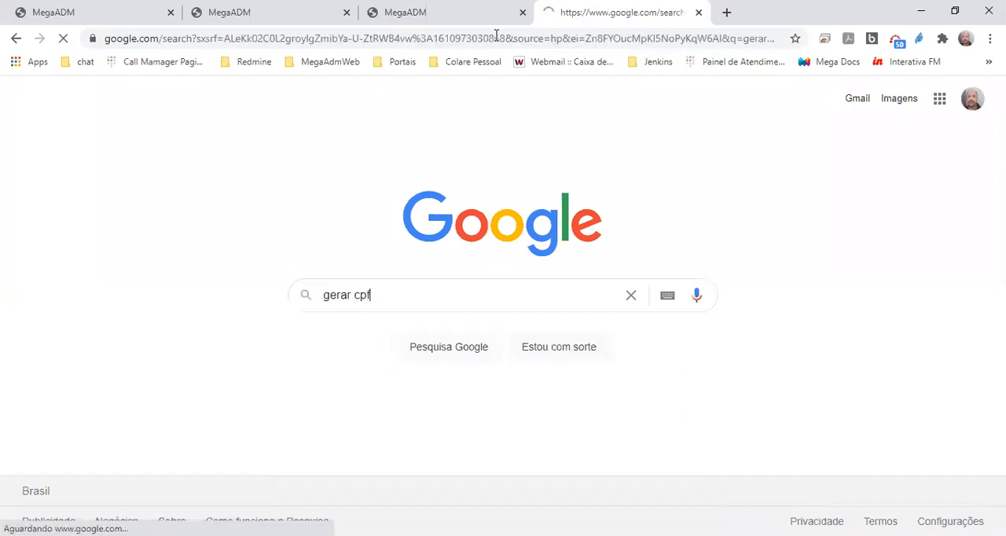
Generate a CPF on the 4Devs Gerador de CPF page, copy it and return to the new employee form in MegaADM
left_click(266, 233)
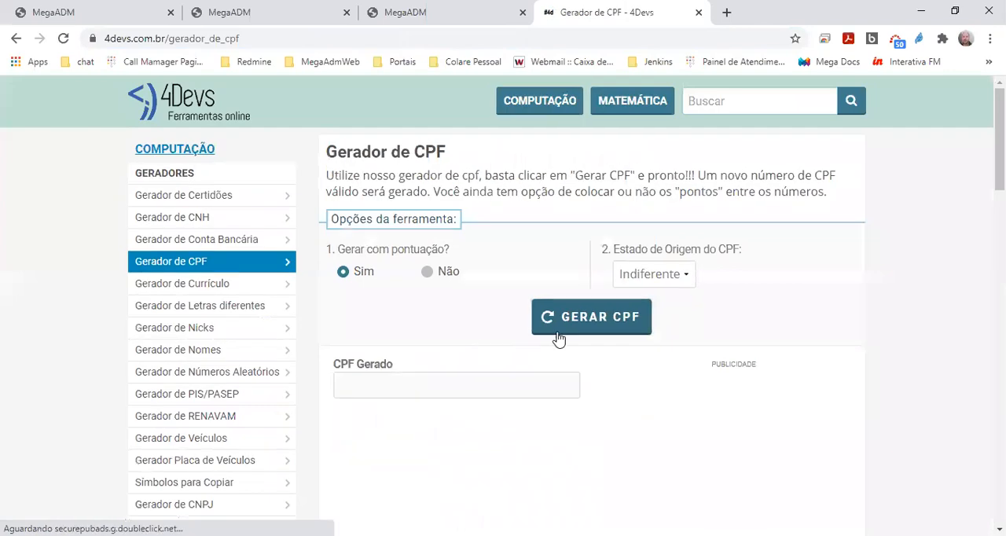
left_click(560, 330)
left_click(427, 386)
key("ctrl+c")
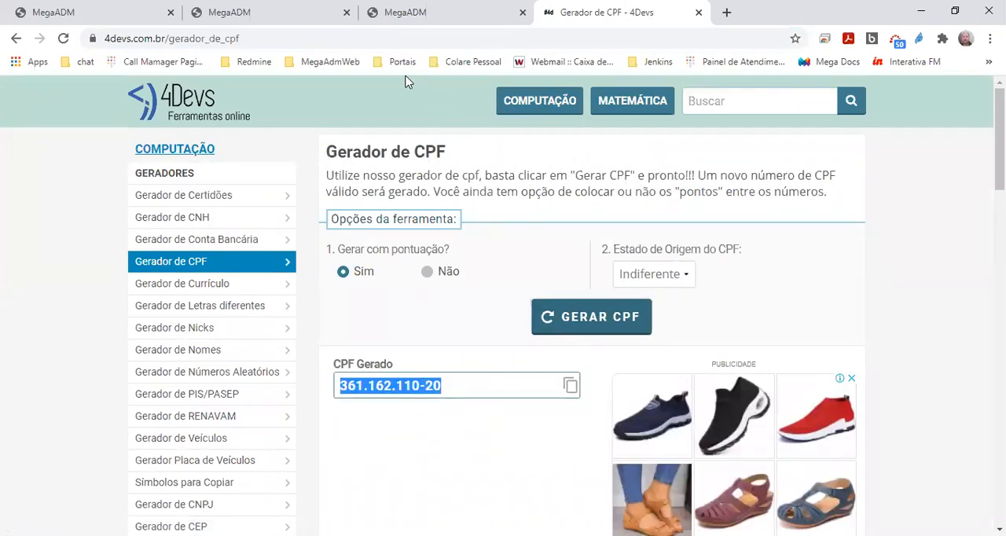
left_click(405, 14)
left_click(124, 13)
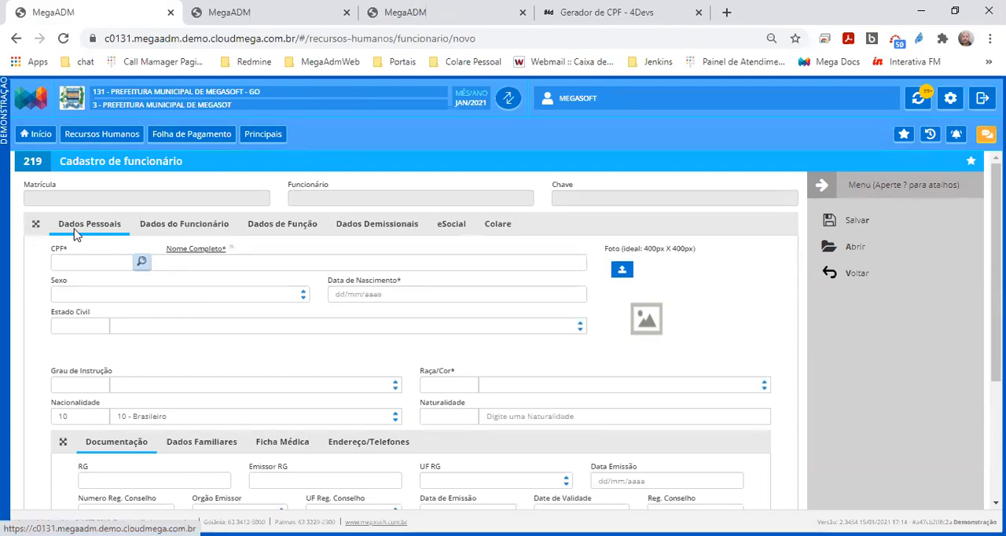
Review the Dados do Funcionário, Dados de Função, Dados Demissionais and Colare sections of the new employee form
left_click(173, 228)
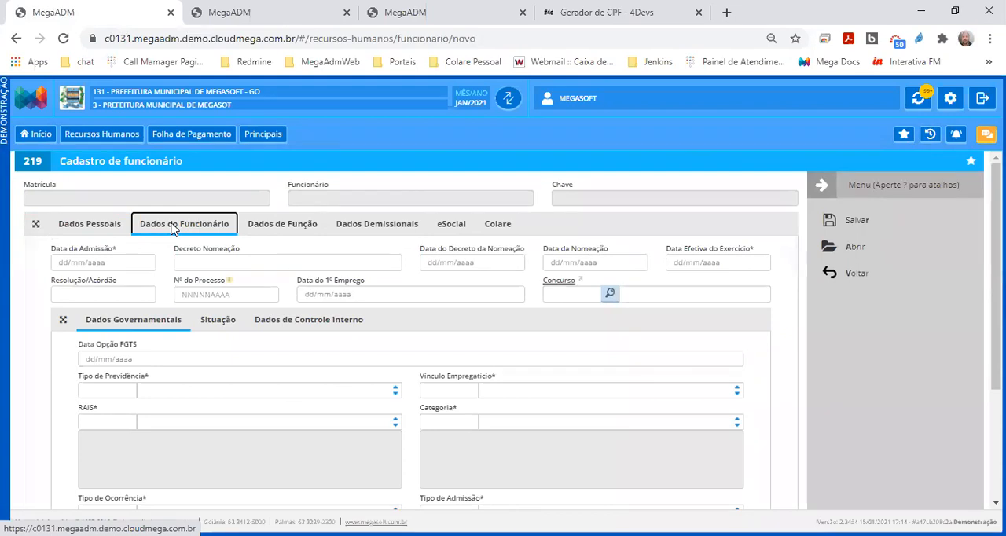
left_click(268, 235)
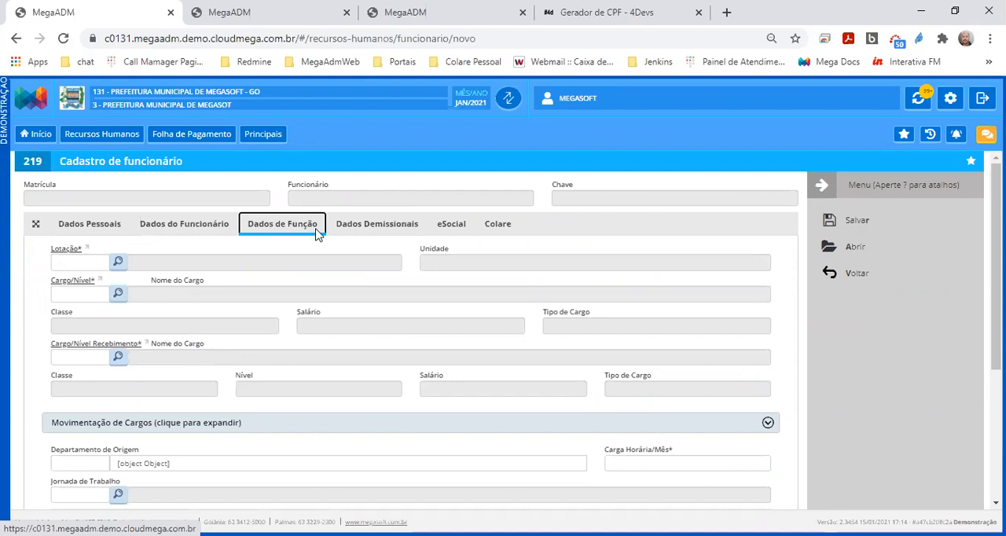
left_click(362, 231)
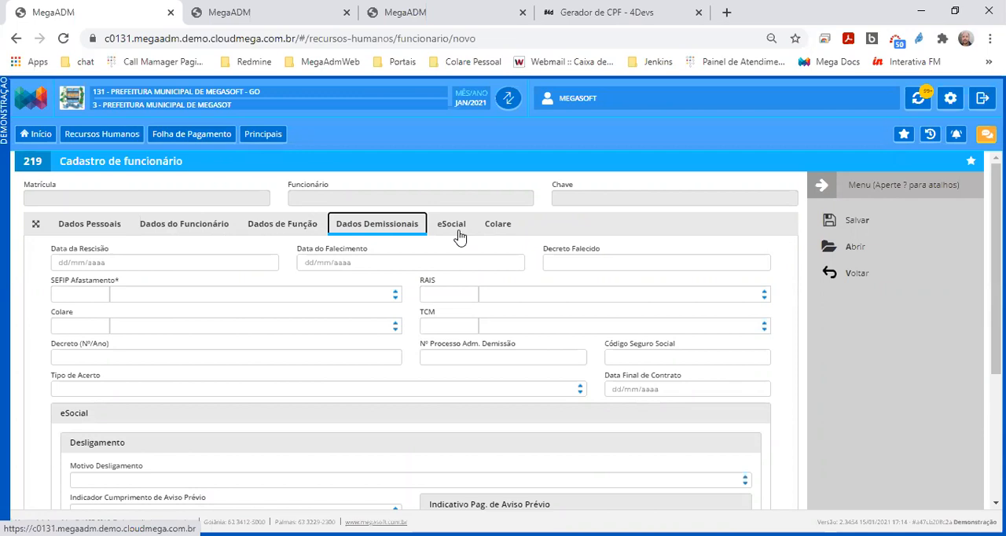
left_click(505, 231)
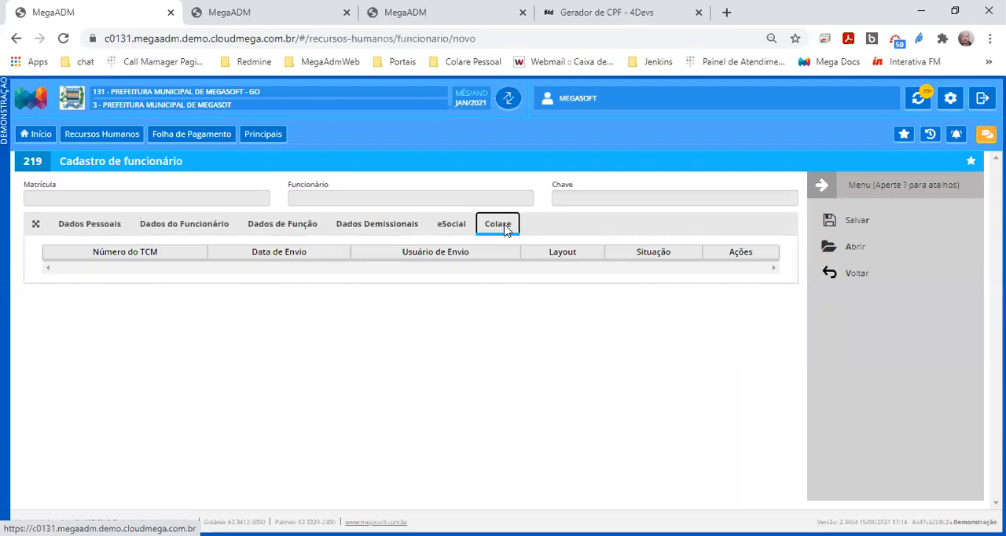
Paste the generated CPF into Dados Pessoais and enter the employee's full name
left_click(85, 226)
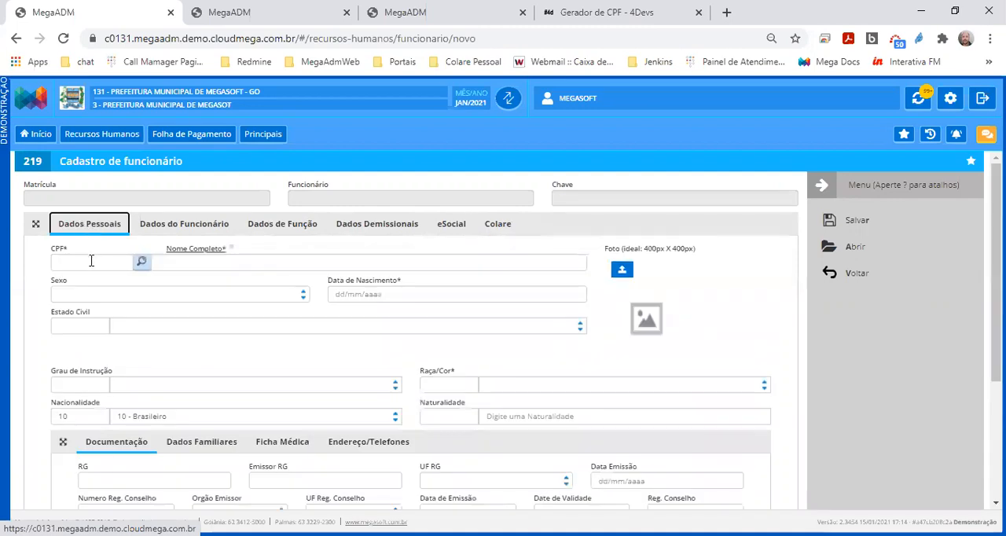
left_click(91, 261)
key("ctrl+v")
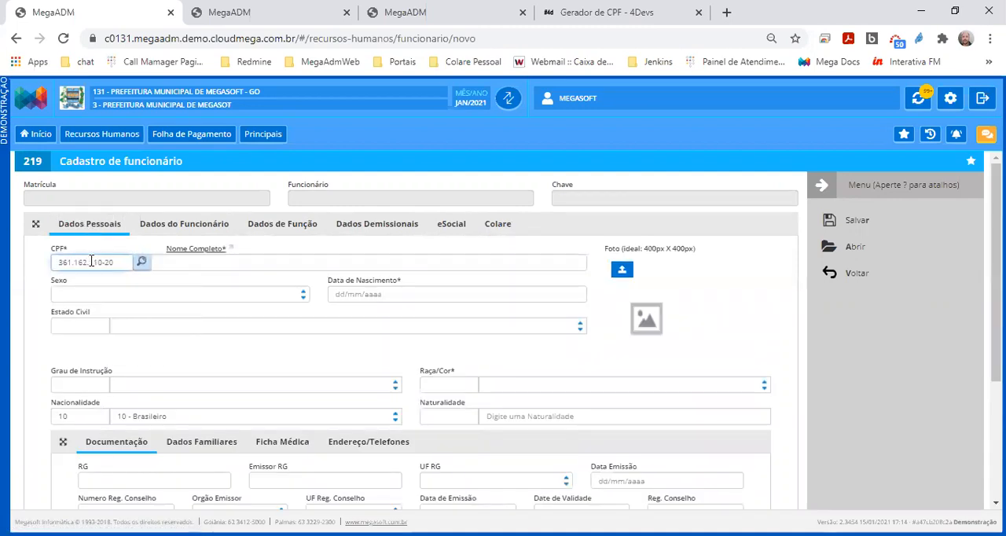
key("Tab")
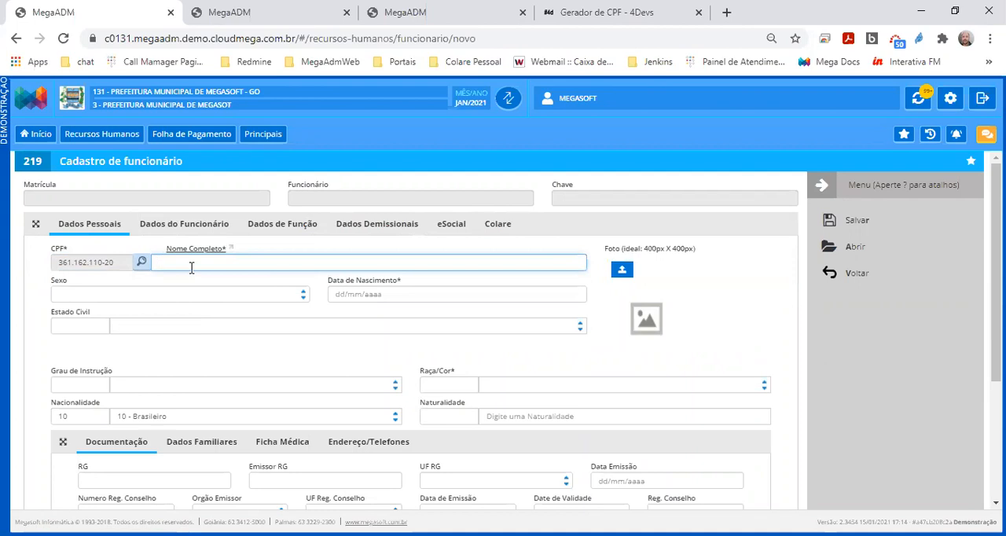
type("JOSE DA SILVA")
key("Tab")
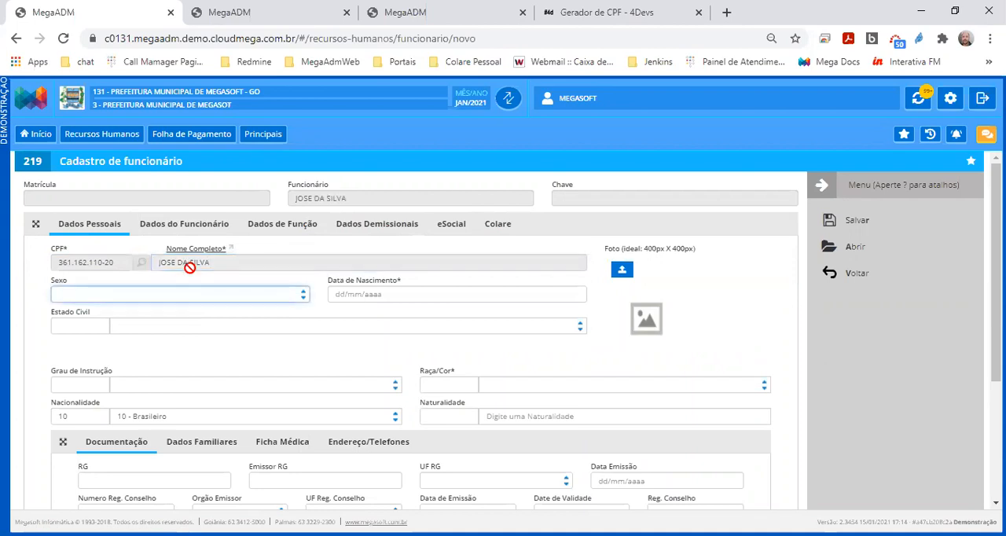
Set Sexo to Masculino and enter the employee's date of birth
left_click(168, 296)
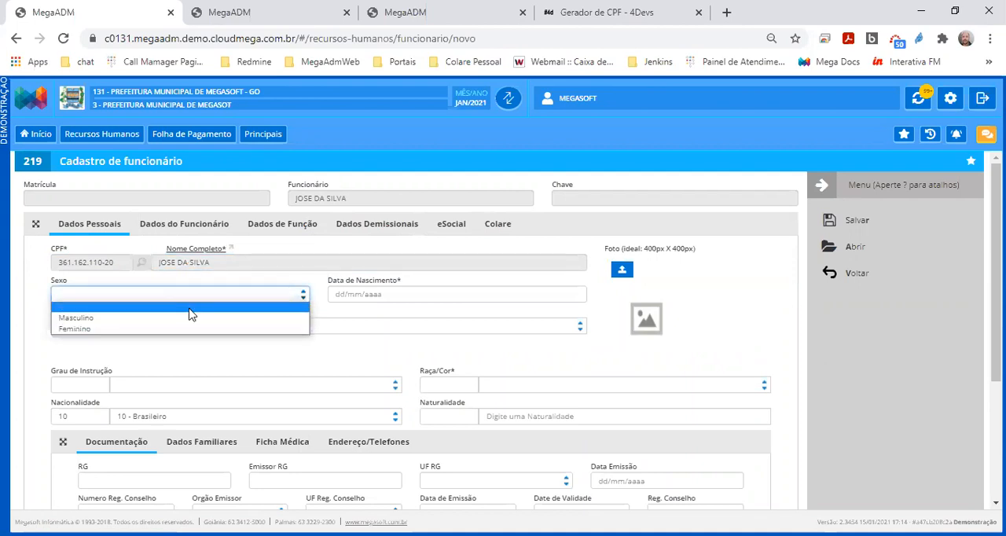
left_click(220, 297)
left_click(292, 295)
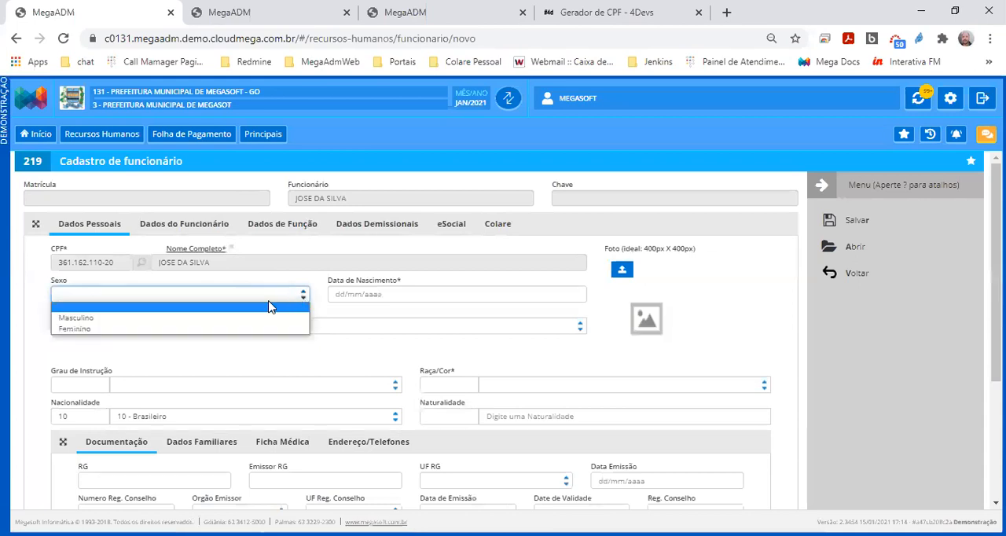
left_click(163, 318)
left_click(386, 297)
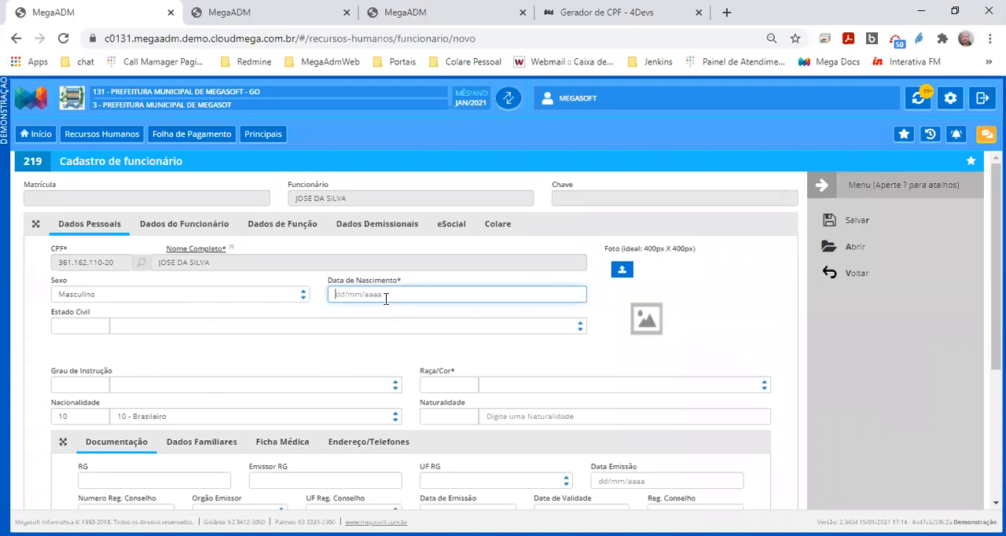
type("01/01/1990")
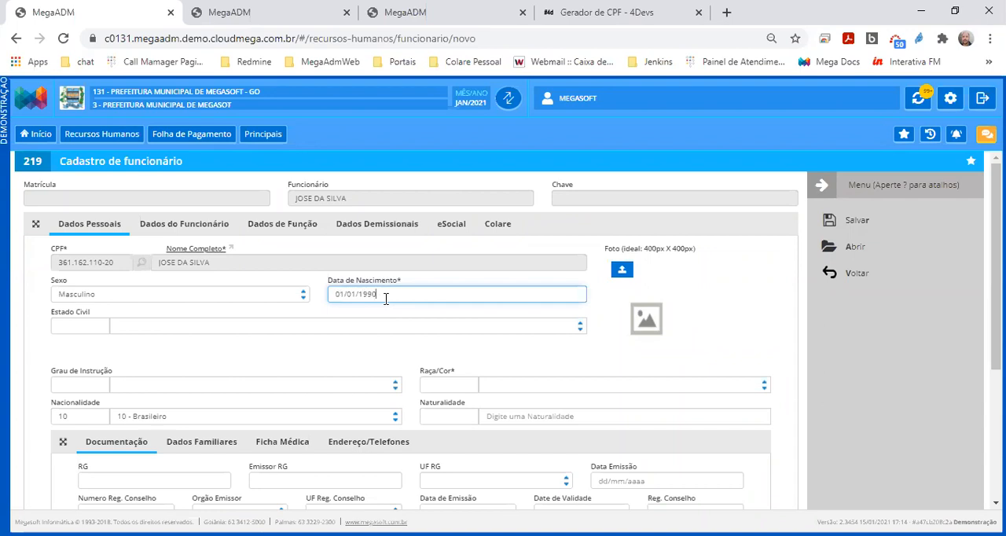
Set Estado Civil to 2 - Casado and Grau de Instrução to 9 - Educação superior completo
left_click(191, 329)
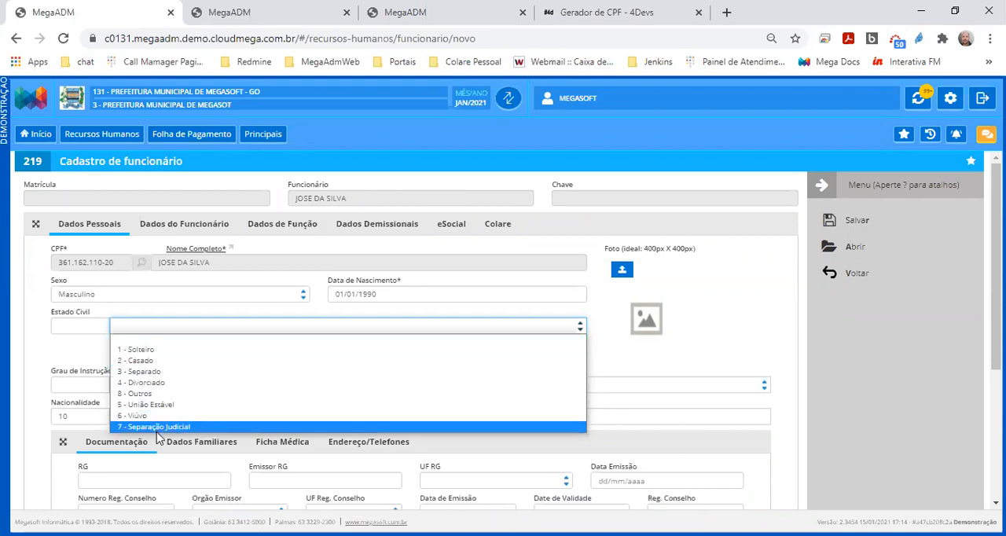
left_click(166, 362)
left_click(143, 392)
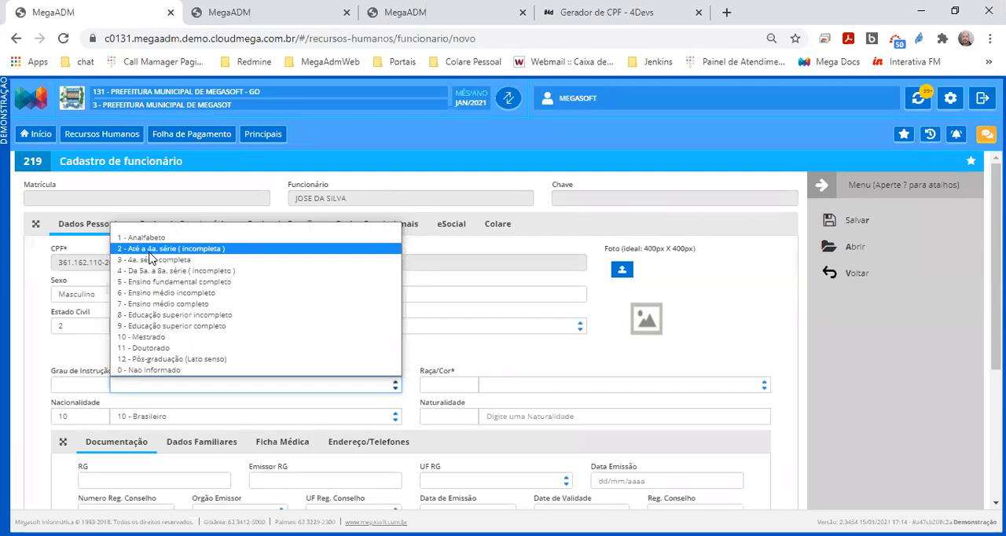
left_click(152, 326)
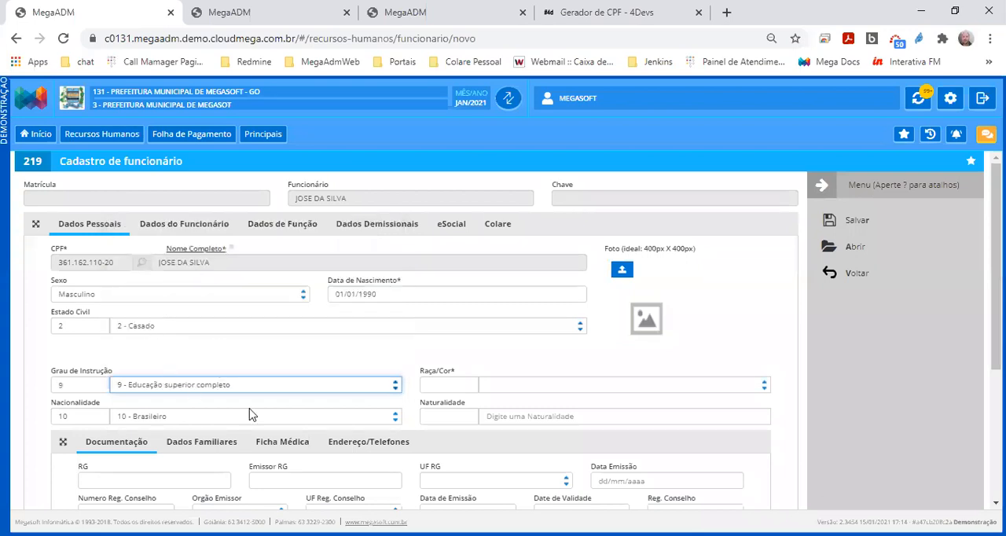
Set Raça/Cor to 2 - Branca and Naturalidade to GOIÂNIA - GO, pointing out the Nacionalidade field in between
left_click(508, 386)
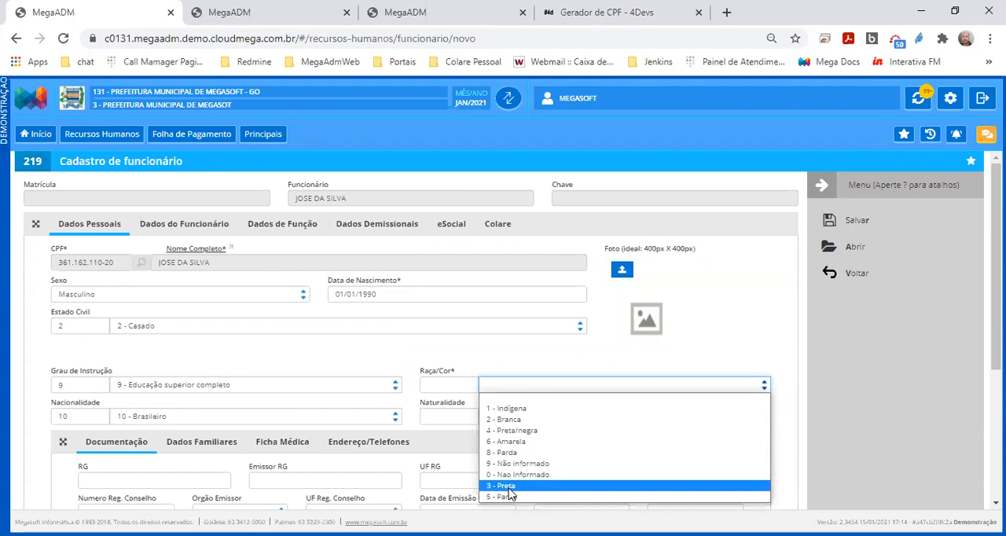
left_click(510, 420)
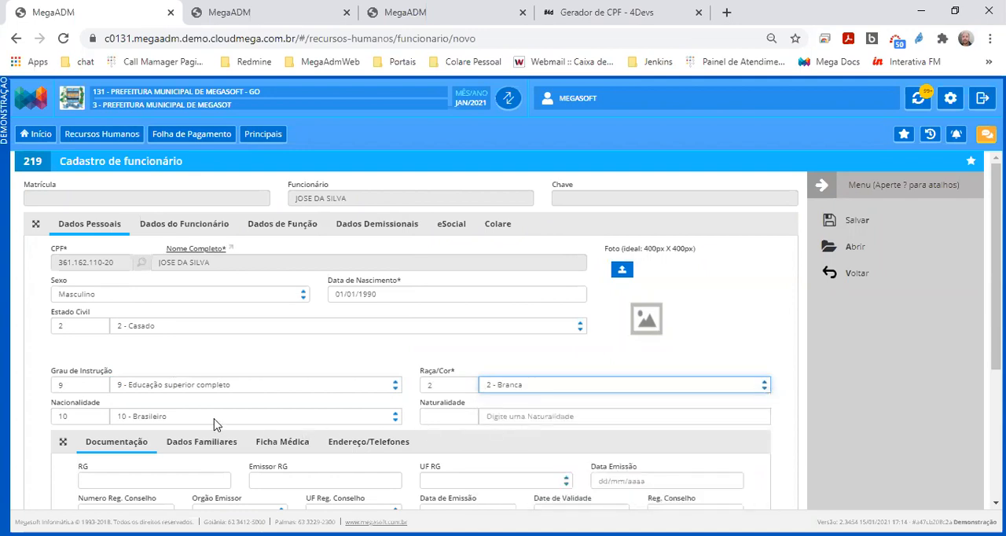
left_click_drag(105, 406, 53, 410)
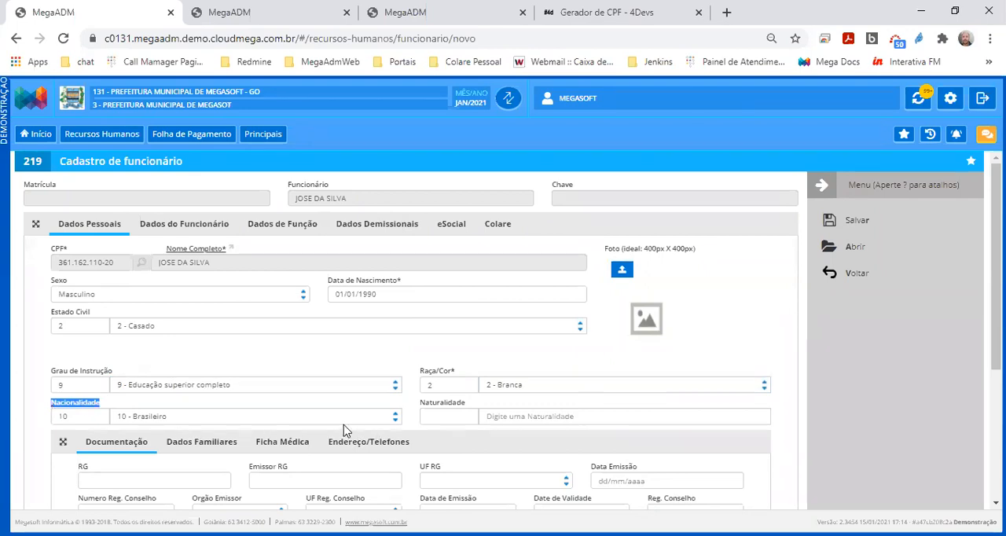
left_click(502, 417)
type("GOIANIA")
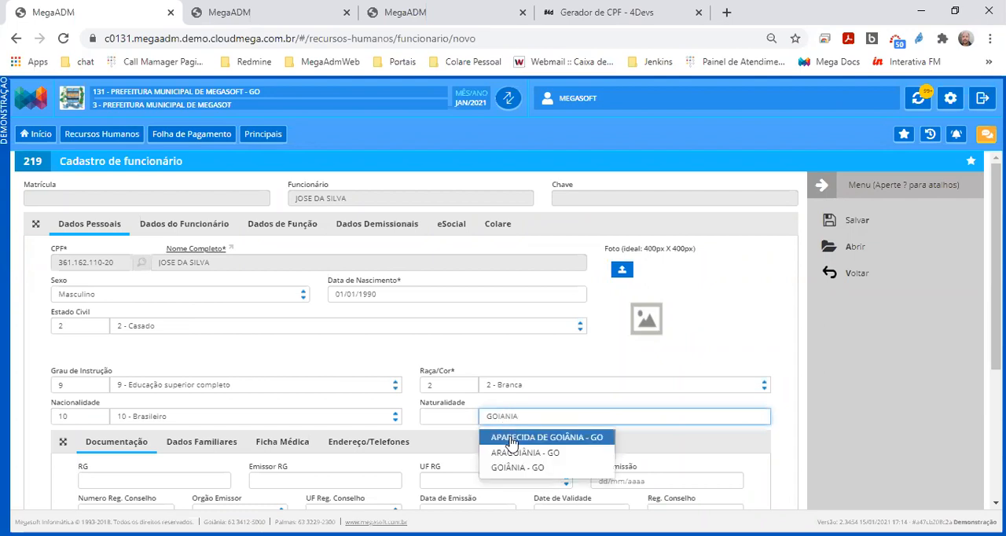
left_click(514, 468)
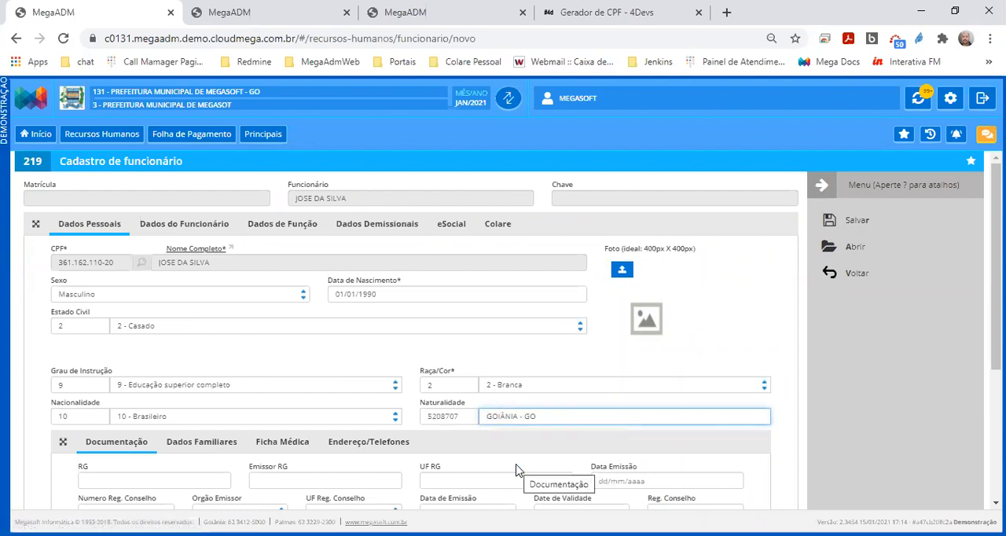
Highlight the city code in the Naturalidade field
double_click(454, 417)
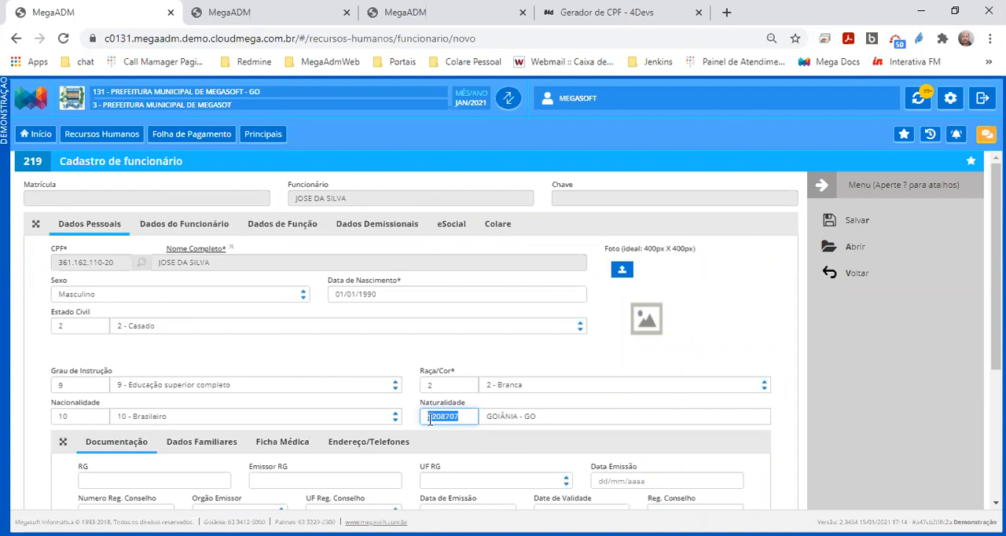
left_click(430, 420)
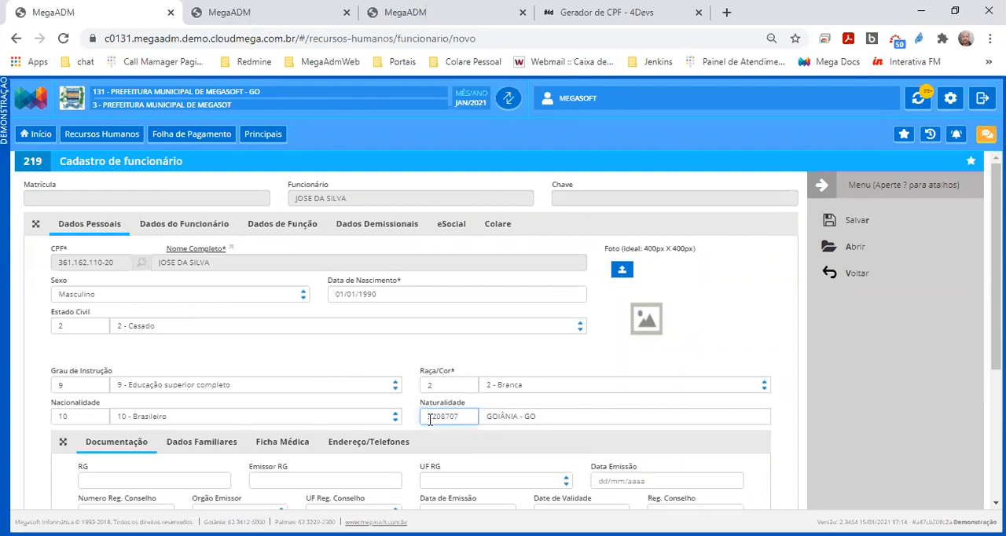
left_click_drag(431, 420, 460, 420)
Enter the employee's RG number with Emissor RG SSP, UF RG GO and Data Emissão 01/01/2000
scroll(459, 420, "down", 2)
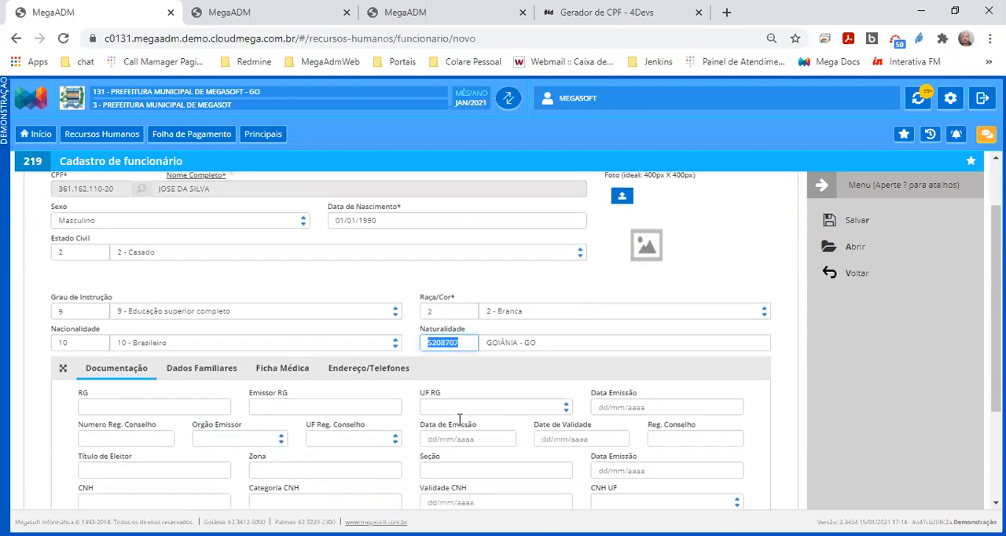
left_click(185, 329)
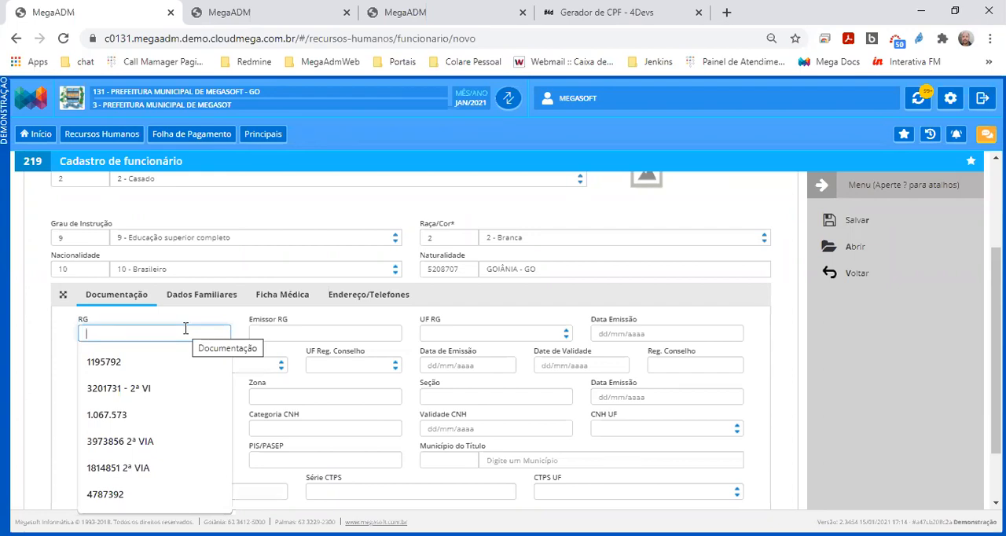
type("123456")
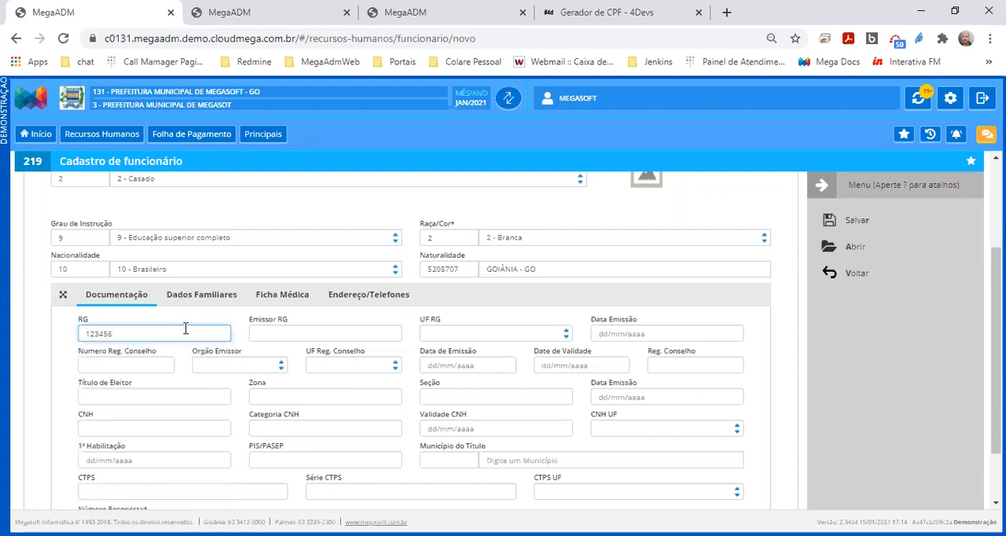
key("Tab")
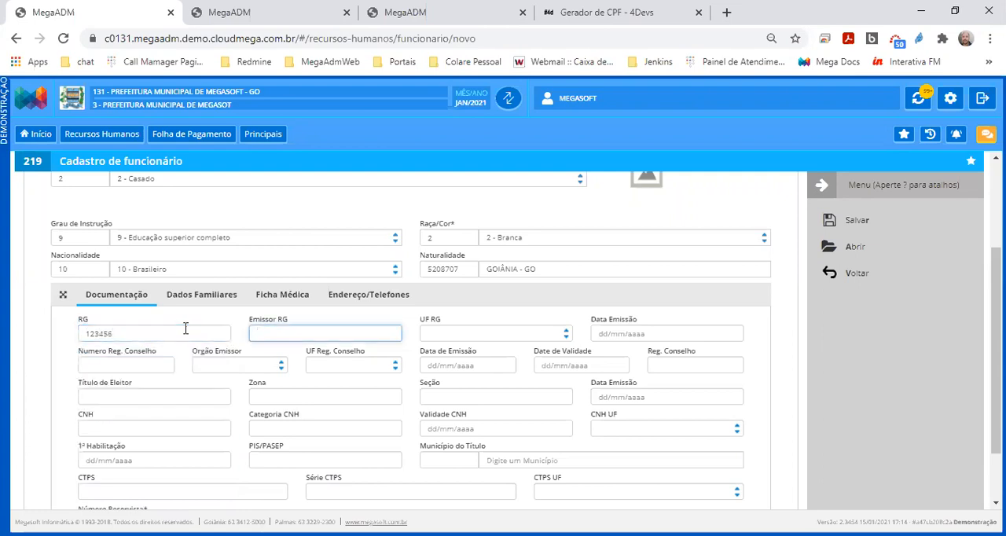
type("SSP")
key("Tab")
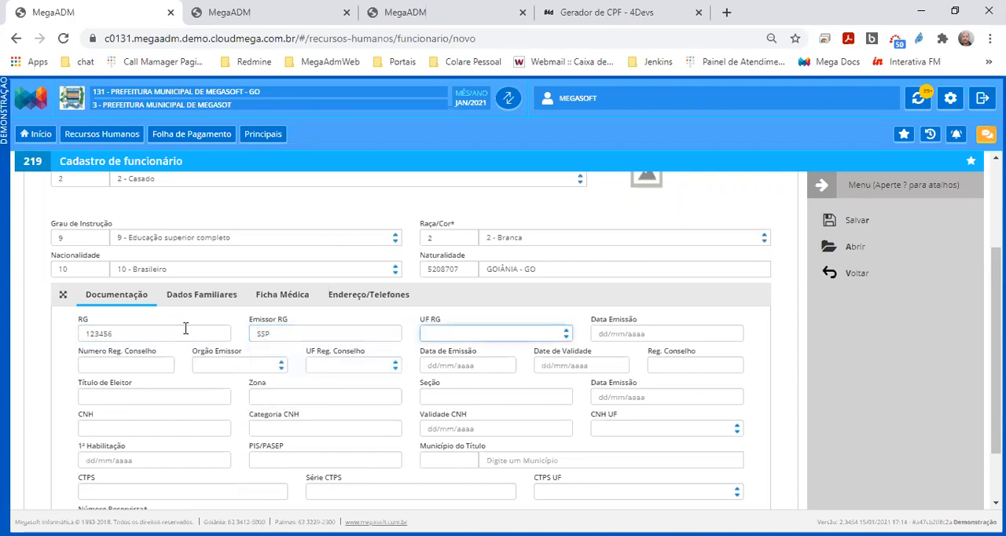
type("go")
key("Tab")
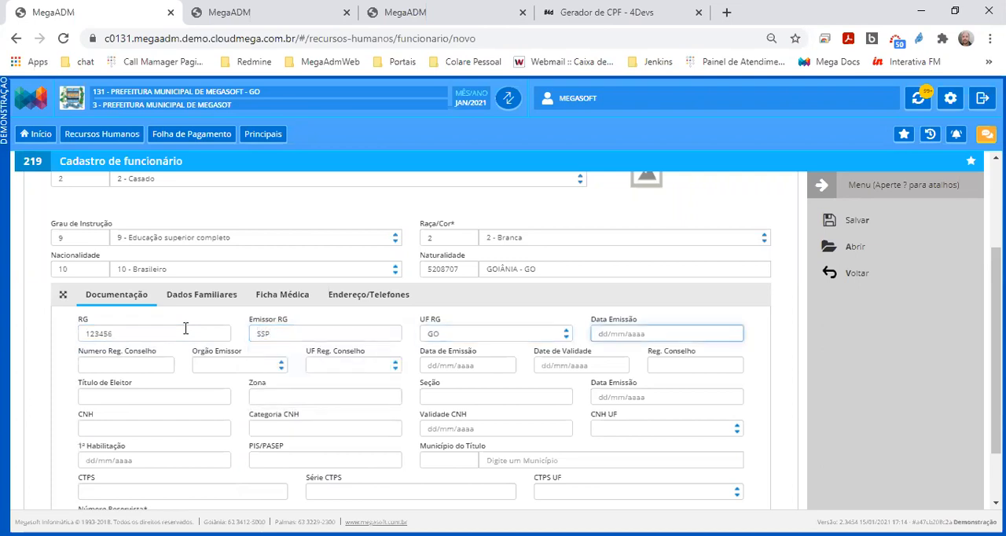
type("01/01/2000")
key("Tab")
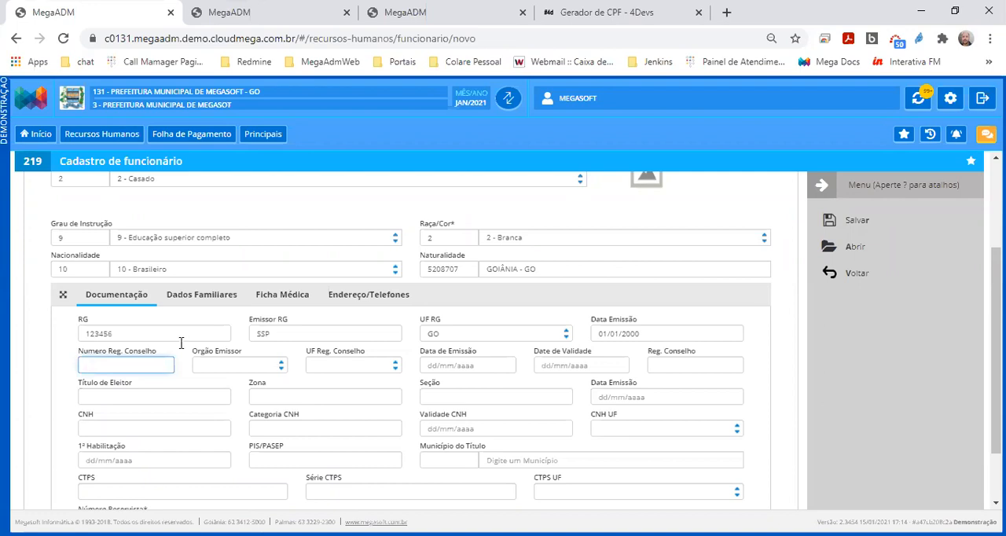
Point out the Título de Eleitor field and enter the employee's voter registration number
left_click_drag(160, 388, 81, 388)
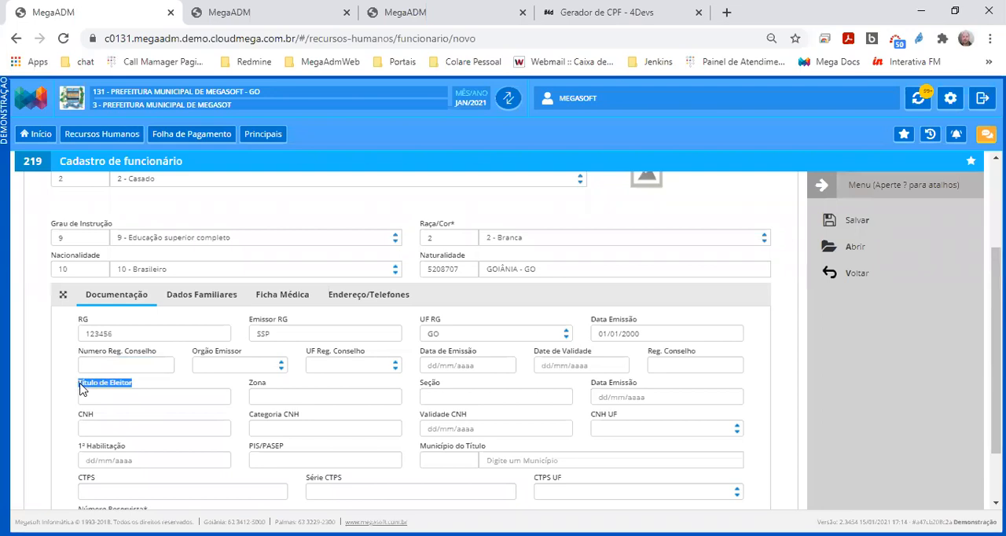
left_click(146, 403)
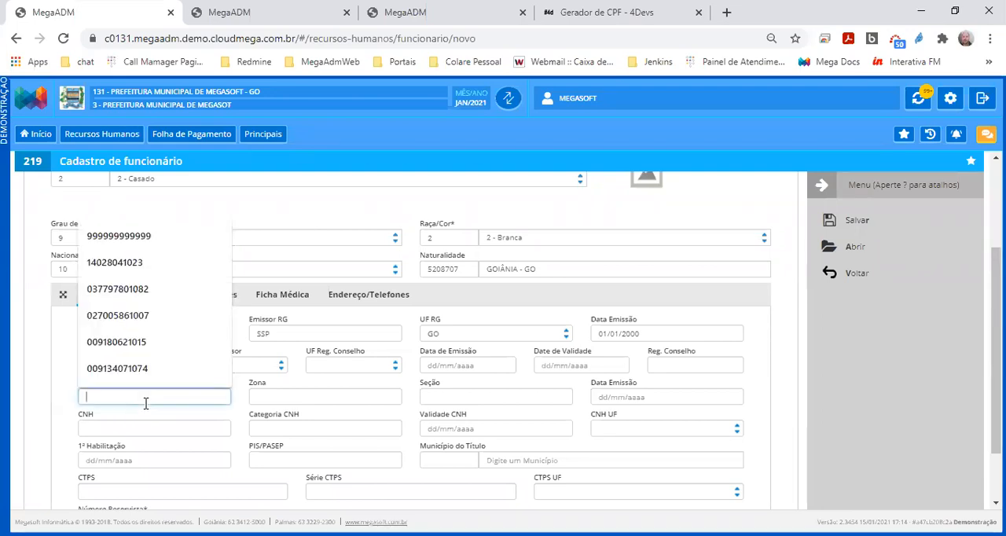
left_click(148, 419)
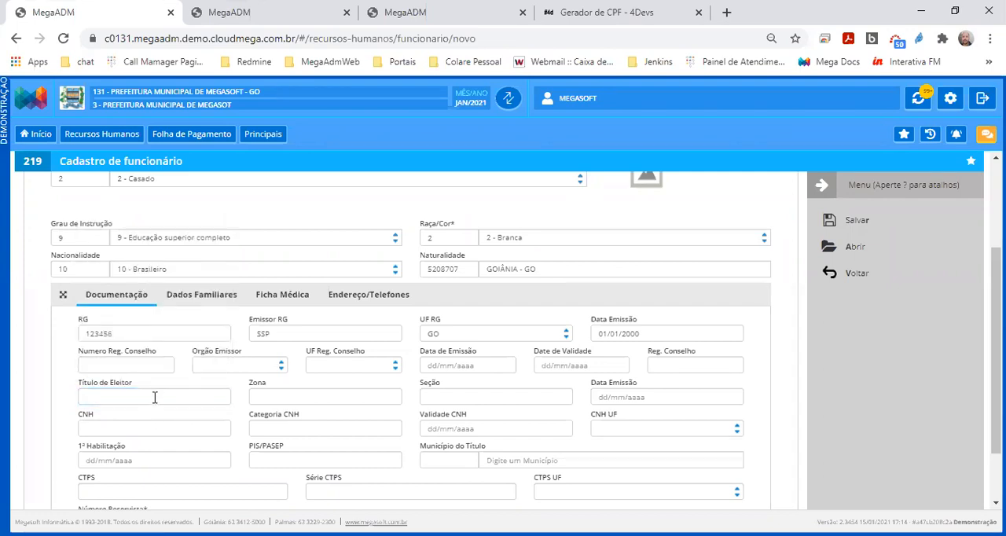
left_click_drag(133, 384, 77, 388)
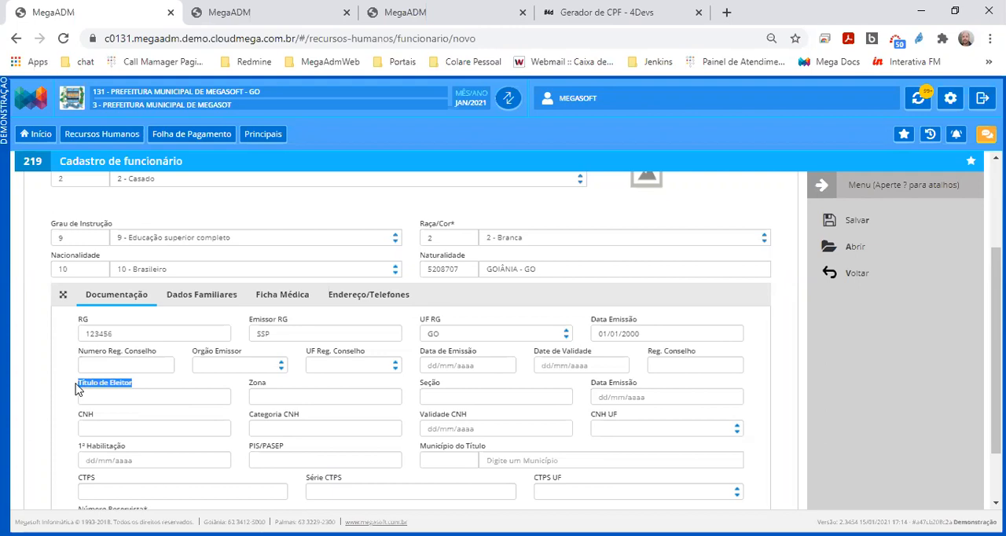
left_click(99, 396)
type("999999999999")
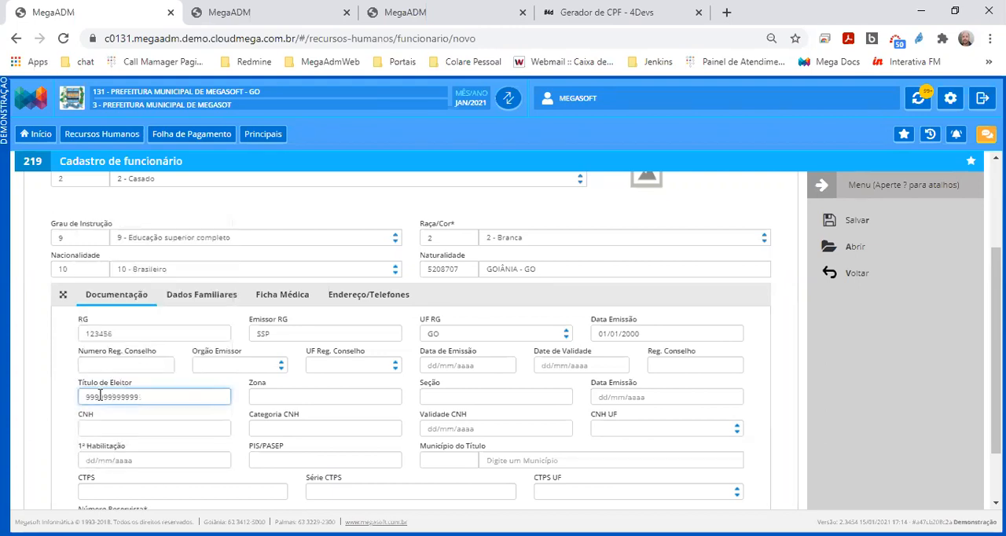
Set the voter registration's Zona to 2, Seção to 29 and Data Emissão to 01/01/2000
key("Tab")
type("2")
key("Tab")
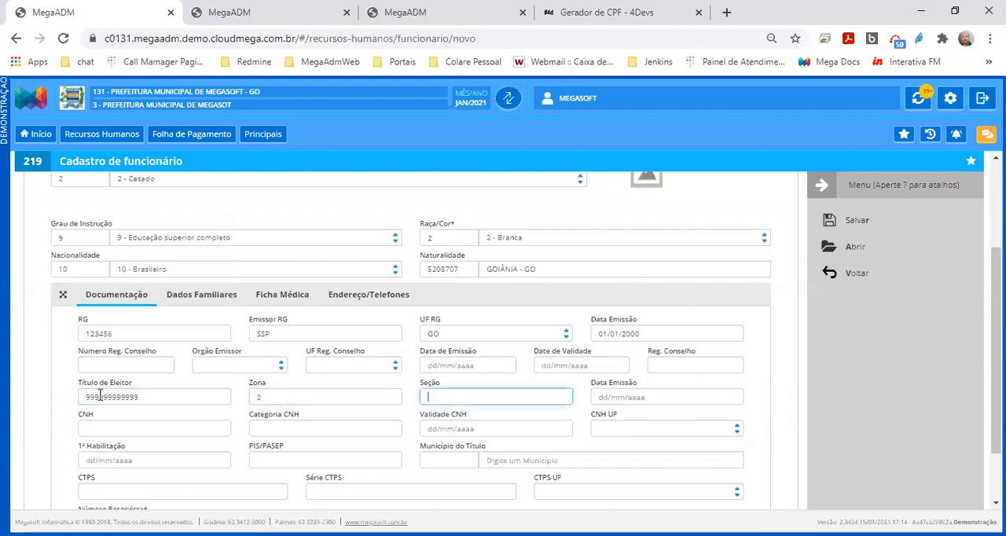
type("29")
key("Tab")
type("01/01/2000")
key("Tab")
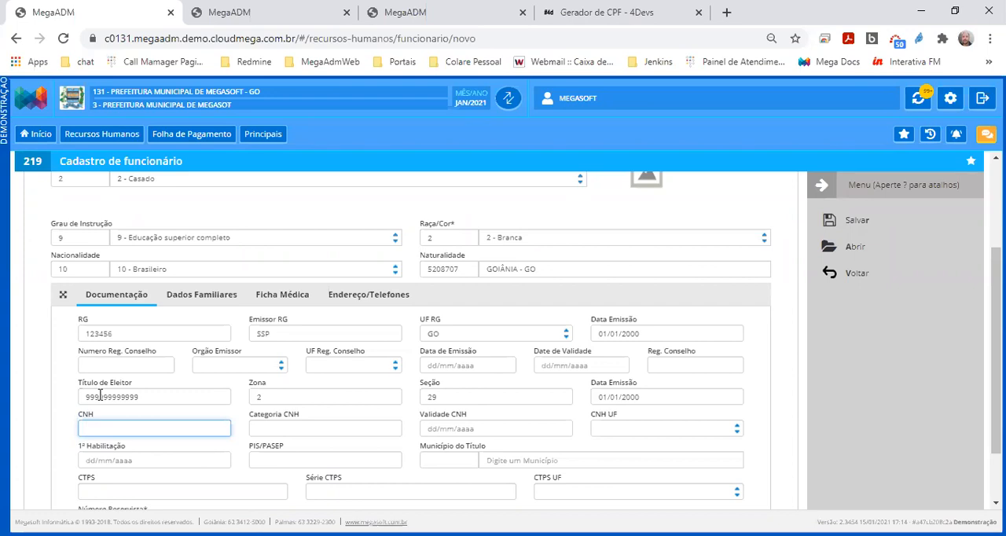
Pass through the CNH, 1ª Habilitação and PIS/PASEP fields without entries and place the cursor in Município do Título
key("Tab")
key("Tab")
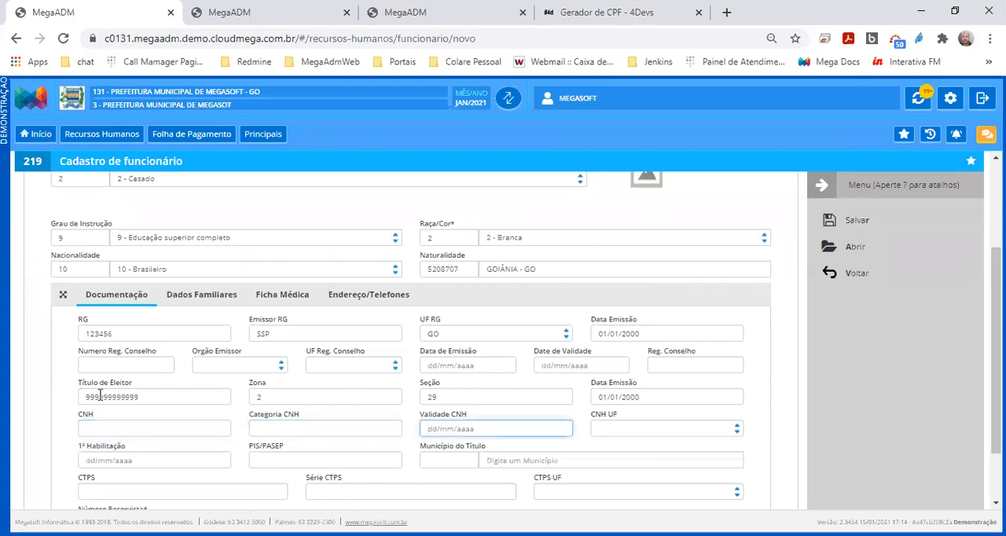
key("Tab")
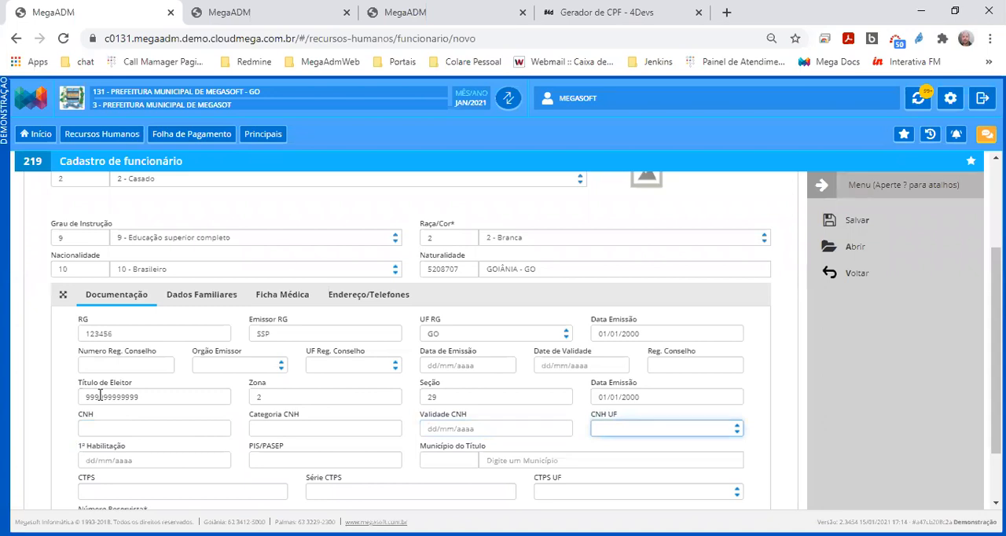
key("Tab")
key("Tab")
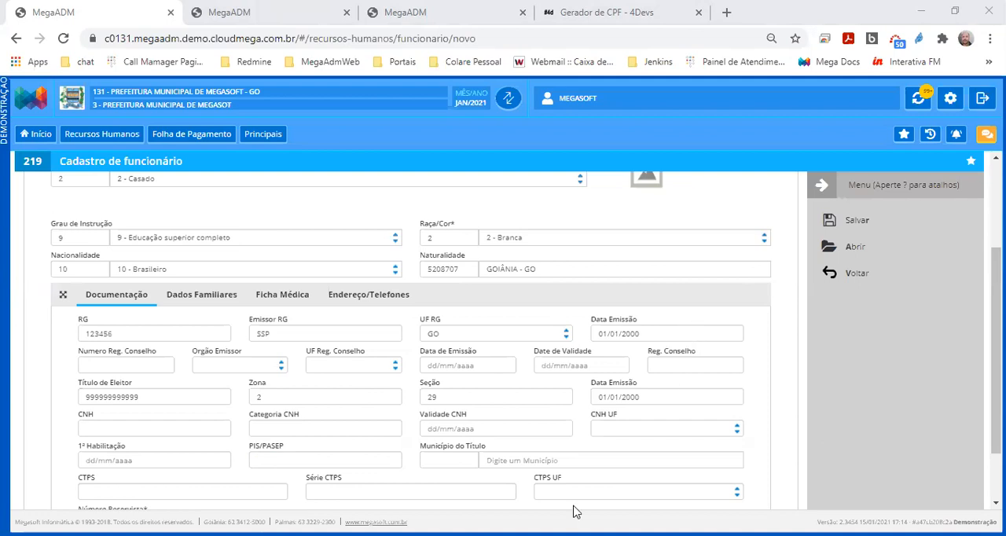
left_click(508, 459)
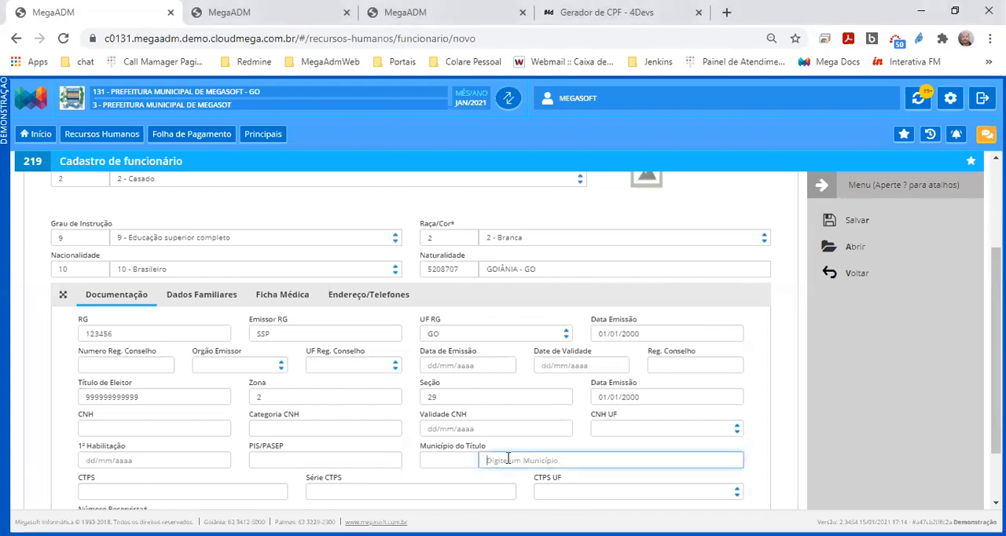
Point out the CTPS, Série CTPS and Número Reservista fields of the documentation section
scroll(508, 460, "down", 1)
double_click(83, 406)
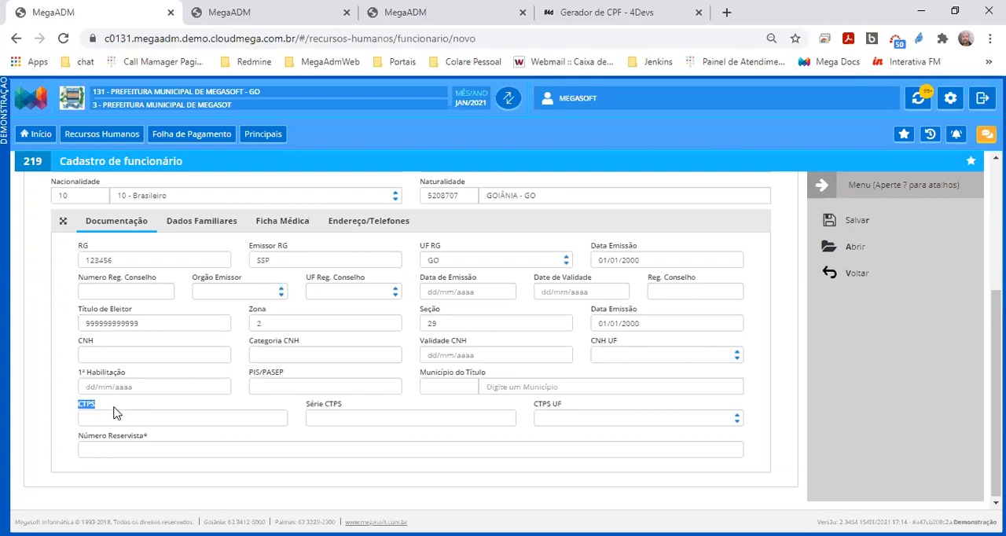
left_click_drag(303, 405, 359, 402)
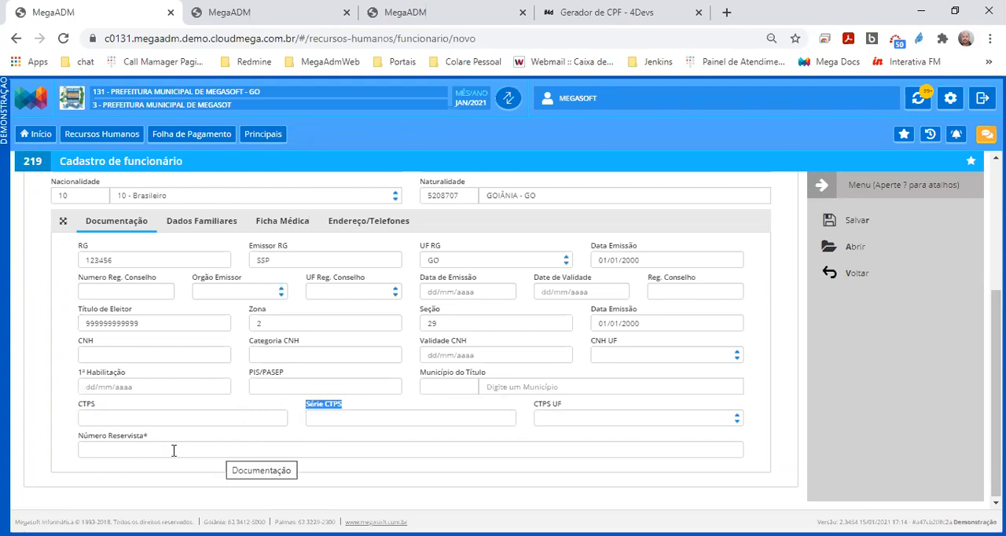
left_click_drag(157, 438, 73, 443)
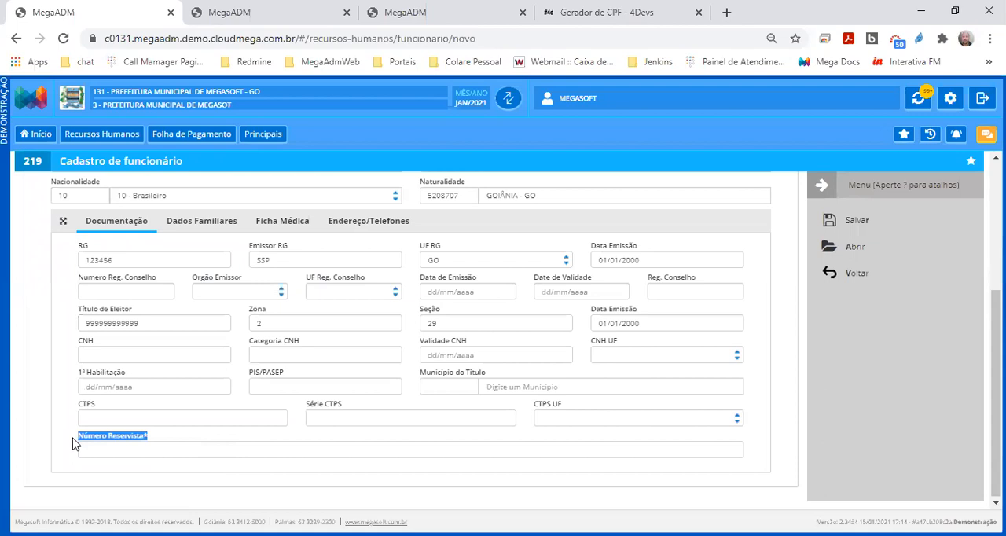
left_click(143, 451)
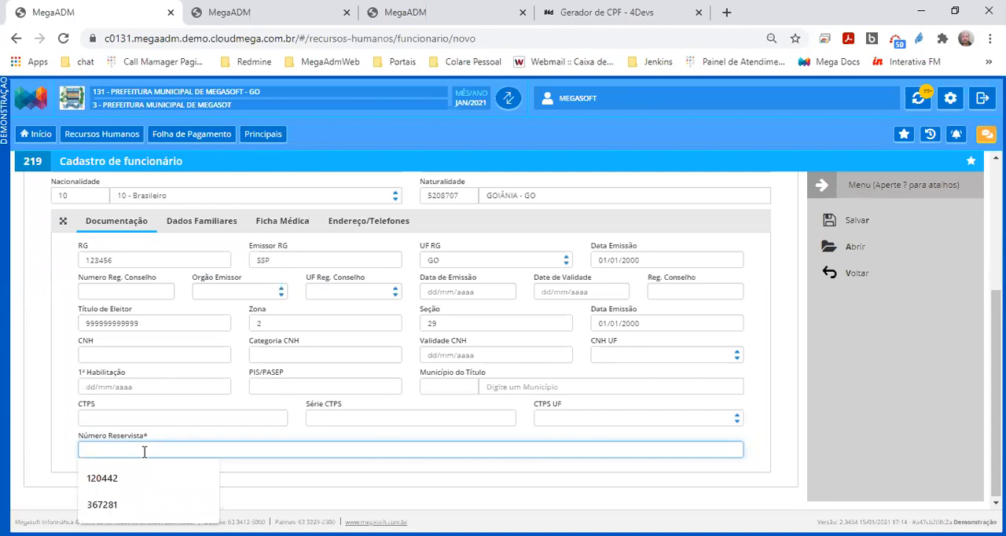
scroll(188, 435, "up", 2)
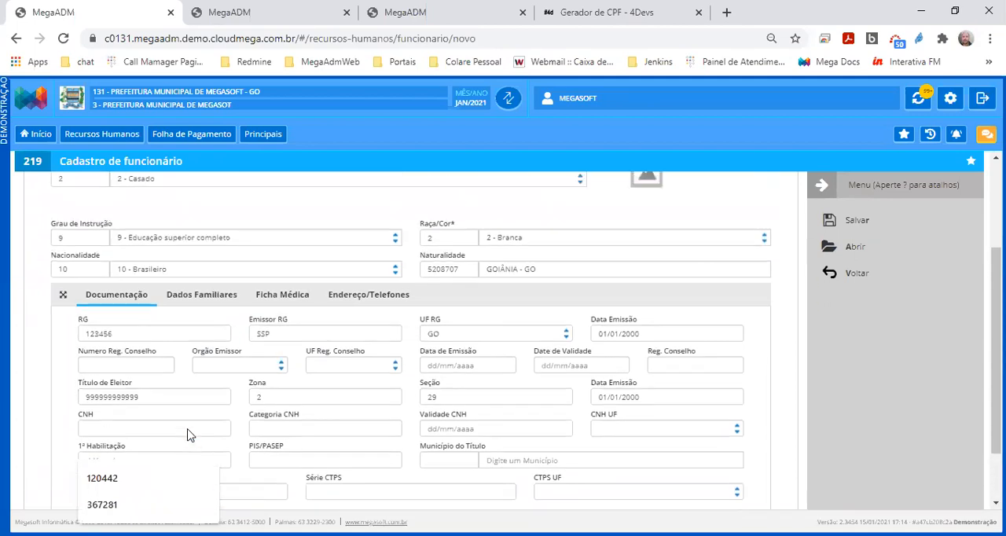
Show the employee's Dados Familiares and highlight the Nome do Cônjuge field, comparing it with the Estado Civil
left_click(199, 299)
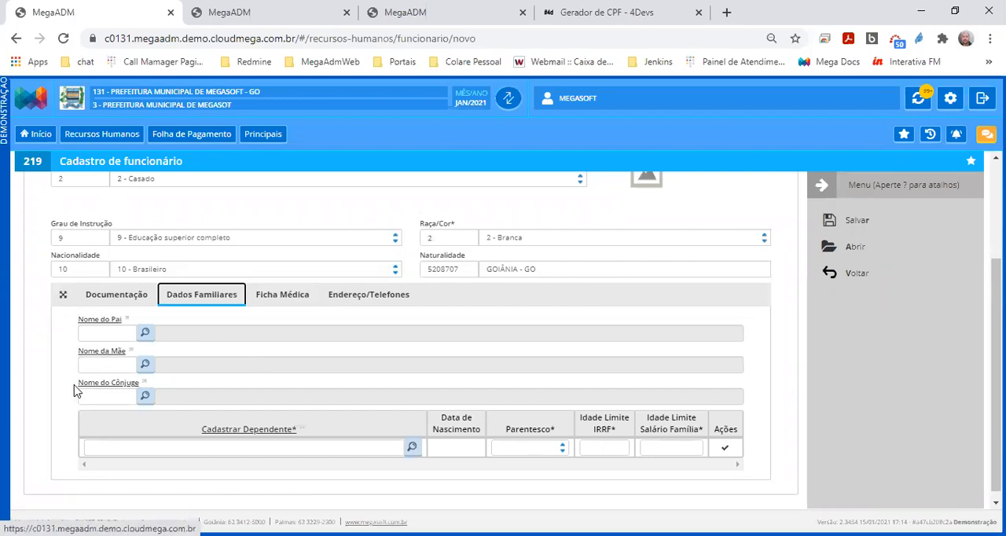
left_click_drag(72, 385, 209, 393)
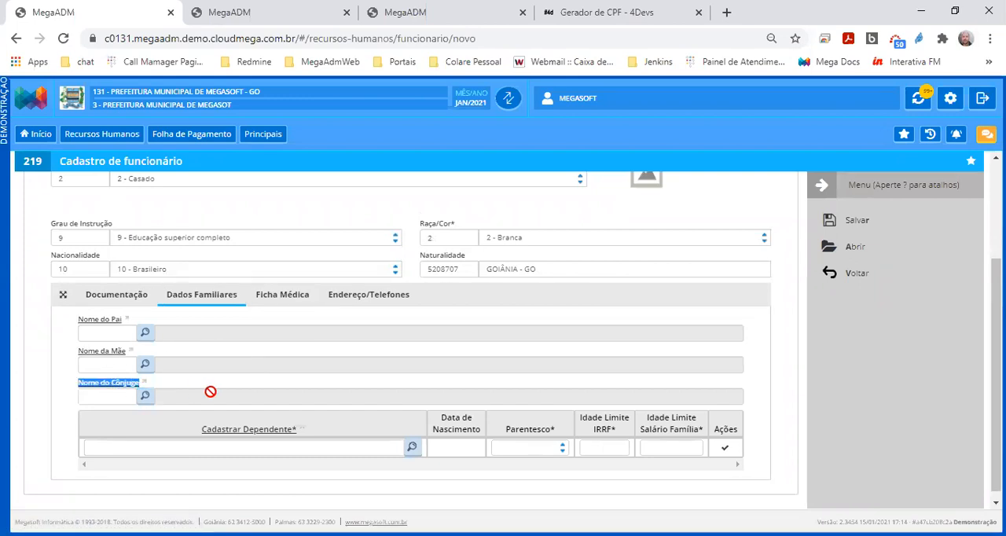
scroll(210, 393, "up", 2)
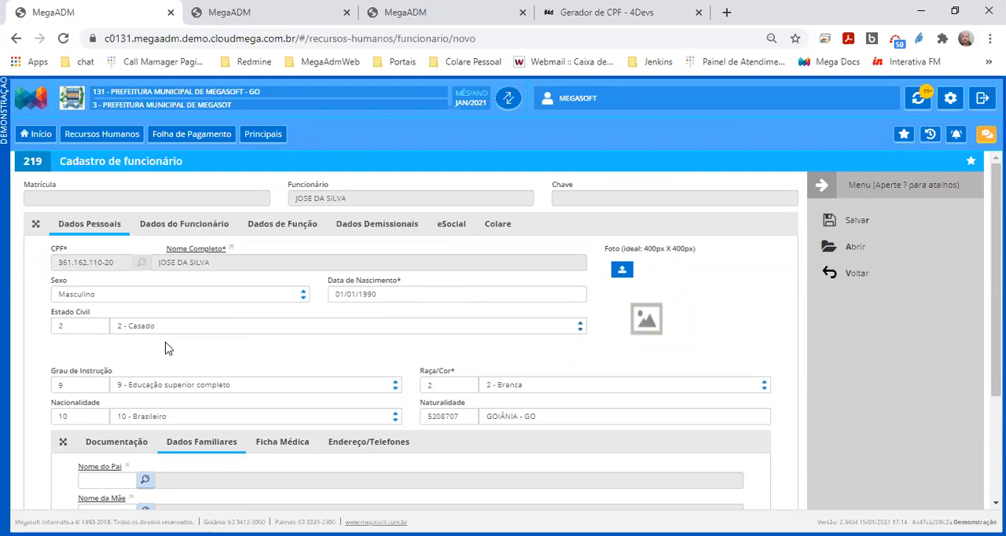
scroll(164, 345, "down", 3)
double_click(167, 383)
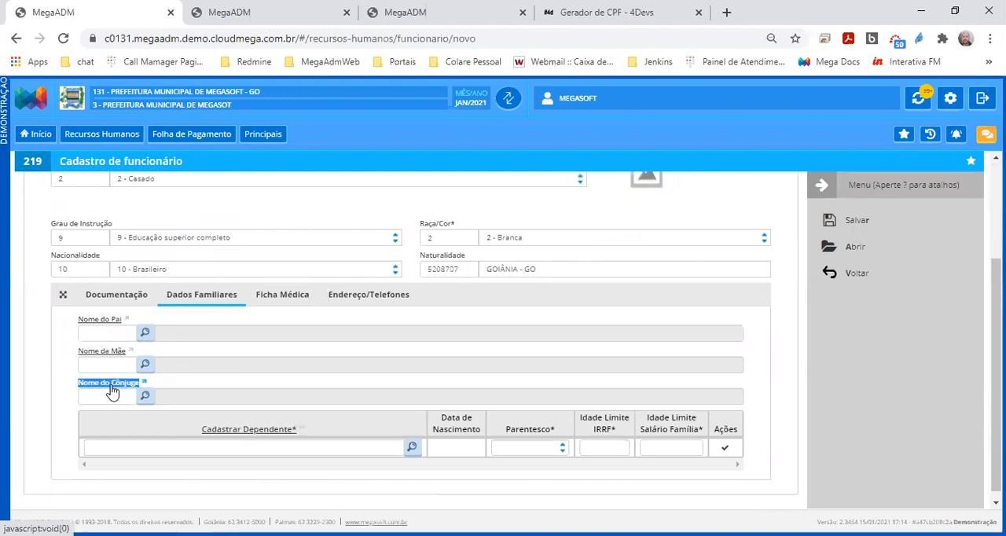
Set Estado Civil to 1 - Solteiro and check which fields Dados Familiares offers
scroll(110, 396, "up", 3)
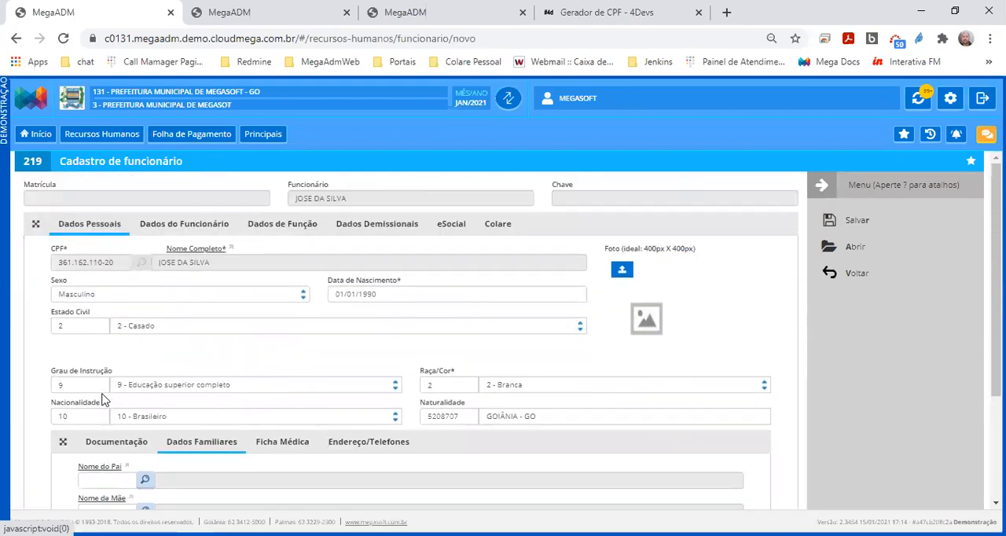
left_click(166, 328)
left_click(160, 346)
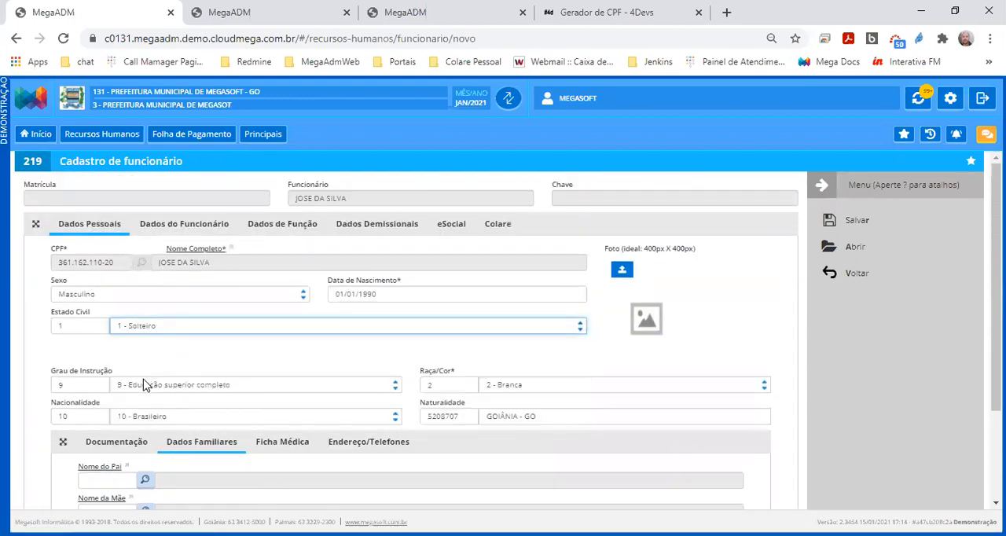
scroll(144, 387, "down", 3)
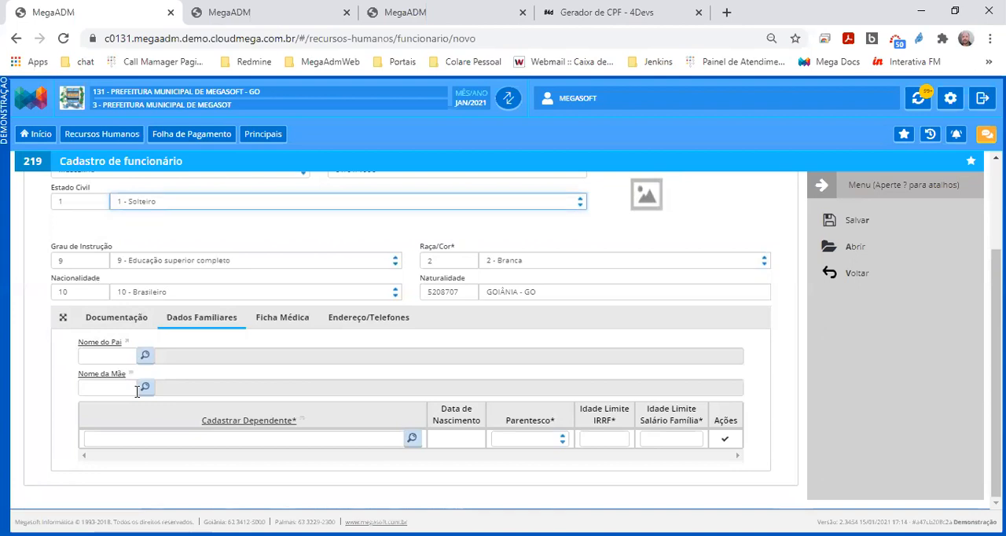
scroll(137, 390, "up", 3)
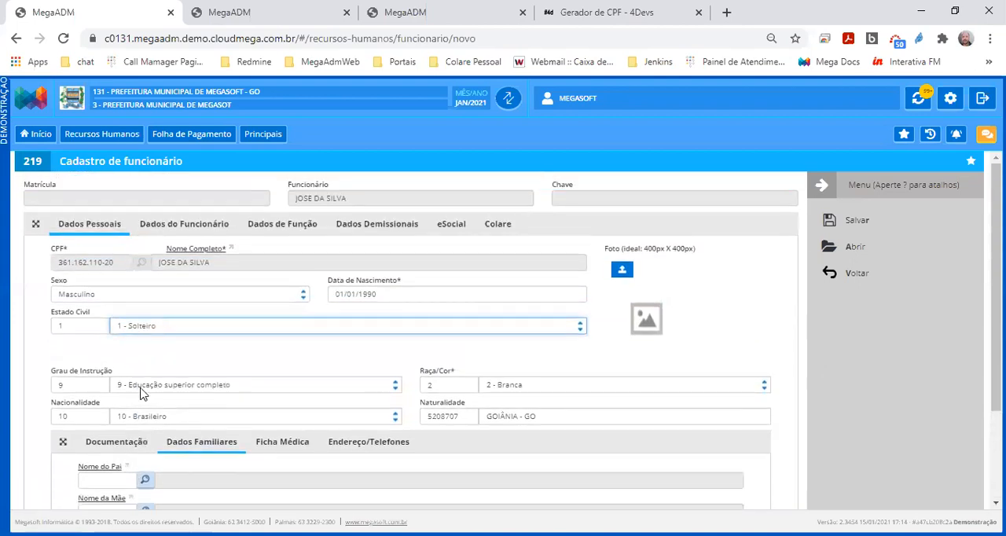
Point out the Estado Civil field and set it back to 2 - Casado
left_click_drag(82, 317, 50, 317)
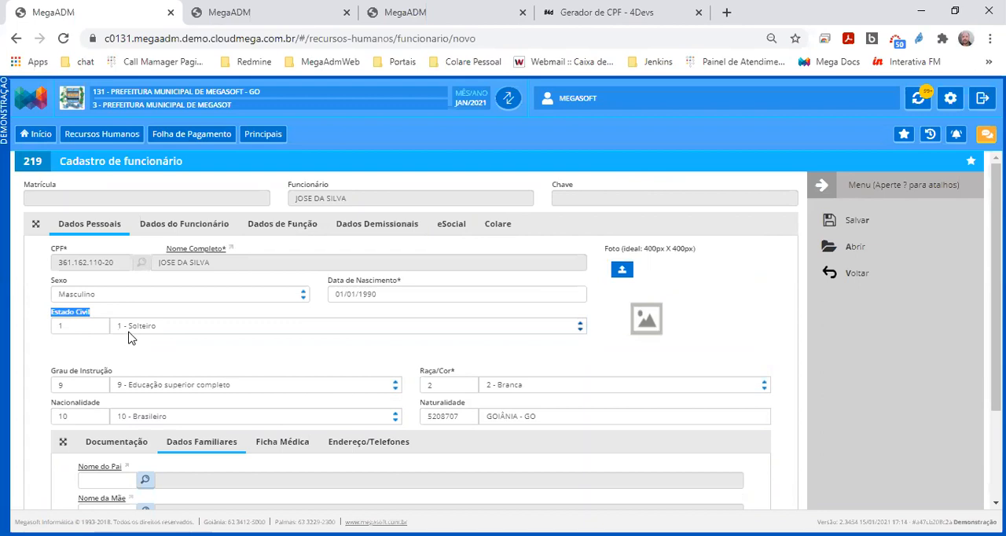
left_click(161, 330)
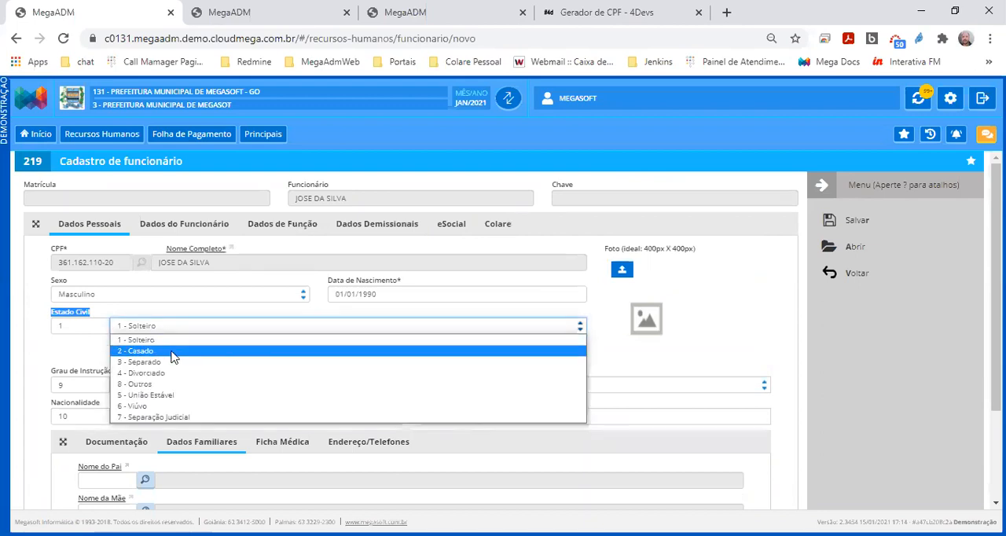
left_click(174, 357)
Look at the person search offered for the Nome do Pai field and return to the employee registration form
scroll(170, 359, "down", 2)
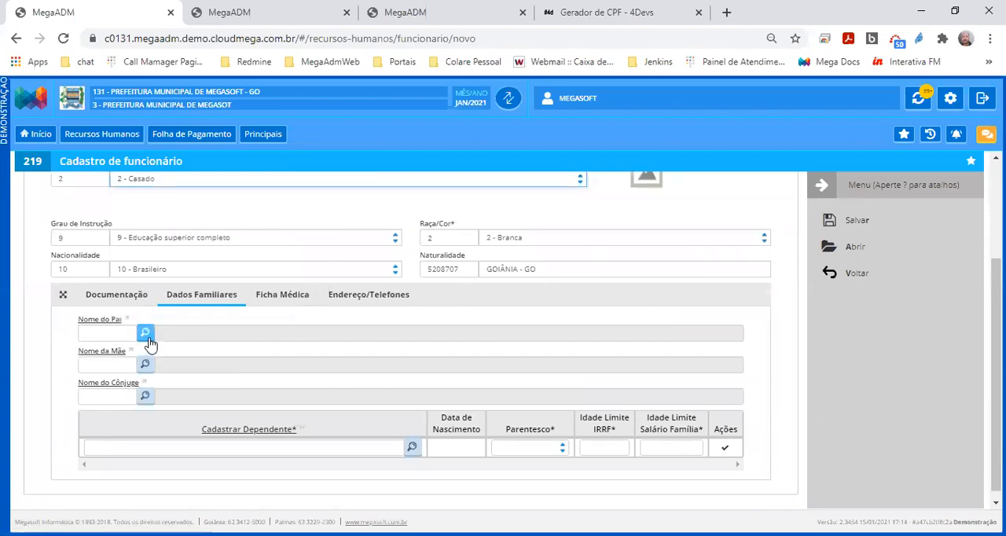
left_click(147, 335)
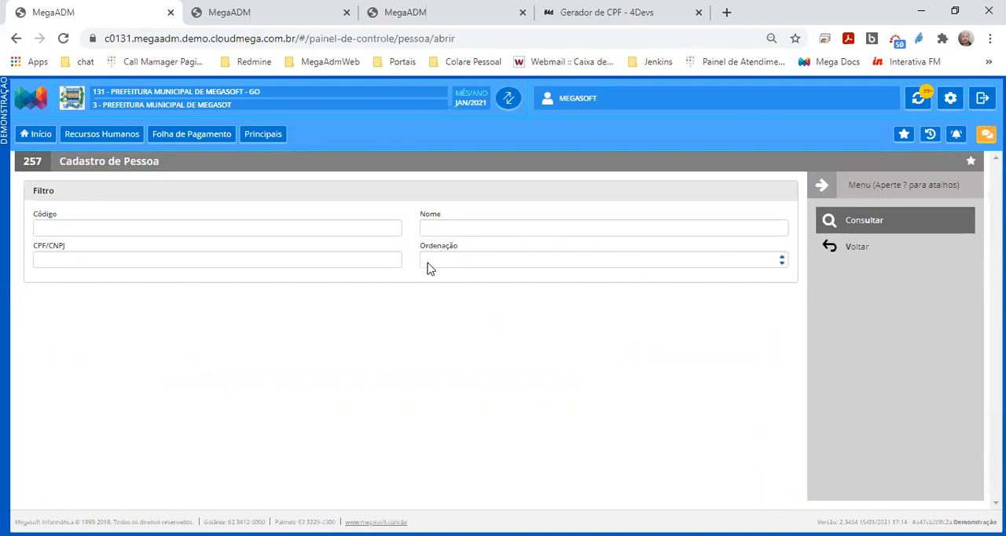
left_click(847, 252)
scroll(280, 427, "down", 2)
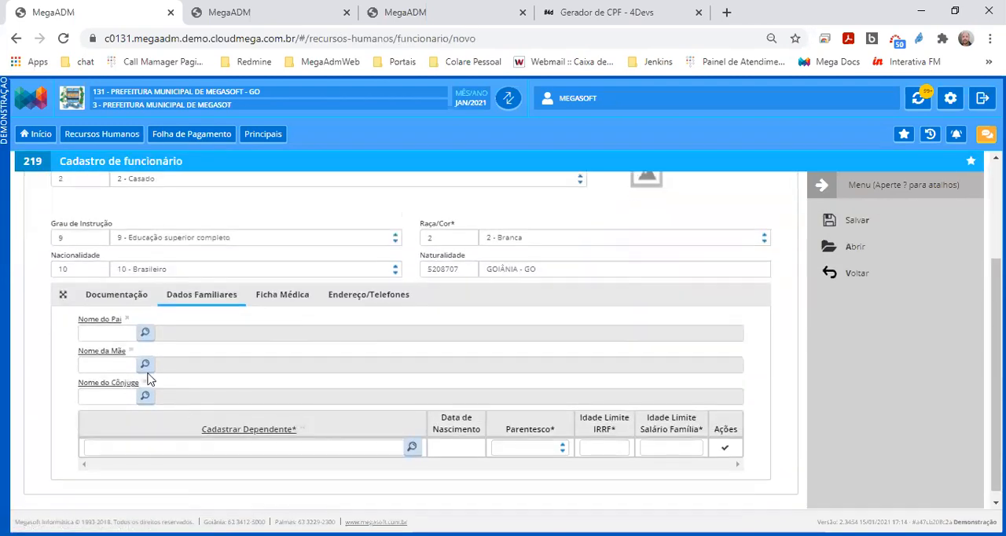
From the Nome do Pai field, create a new person record with the name NOME DO PAI and save it
left_click(100, 331)
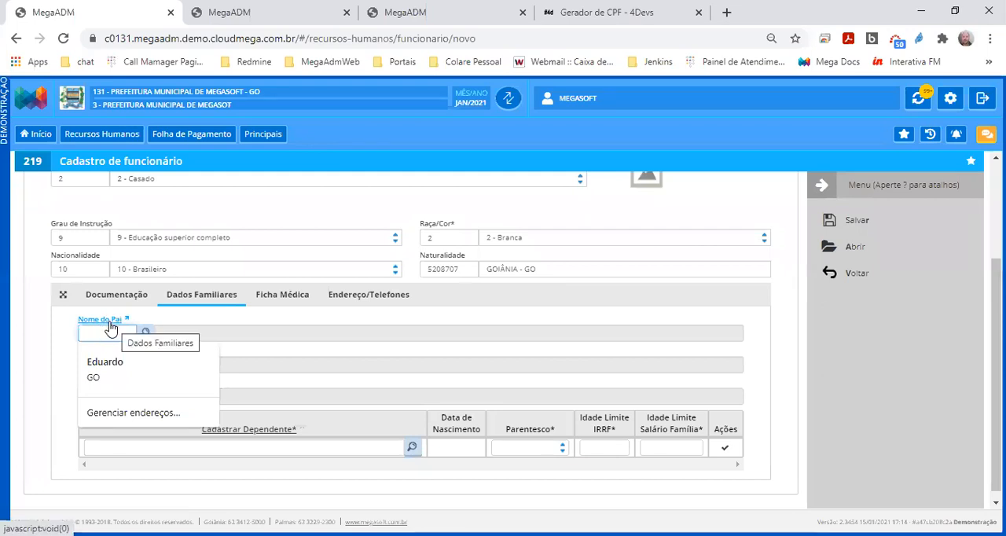
left_click(110, 322)
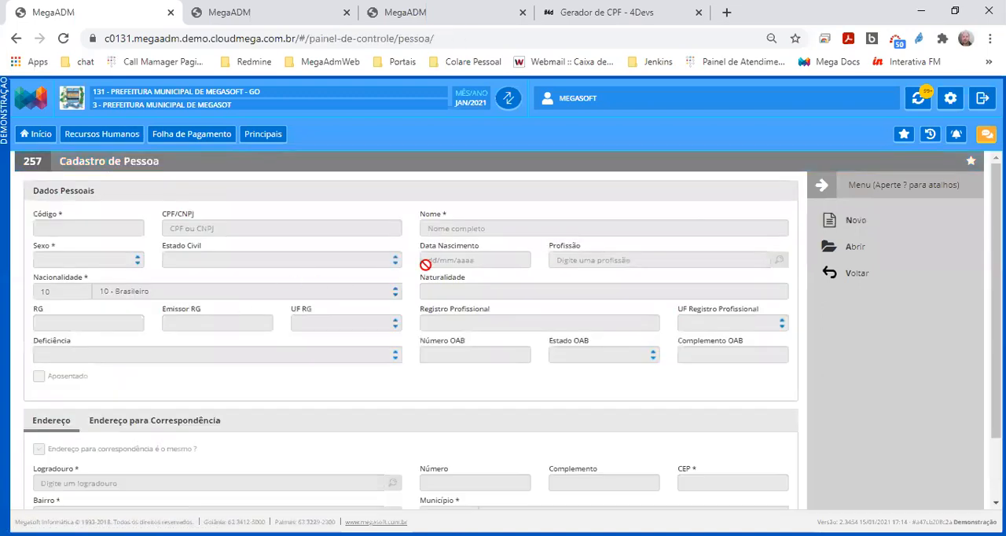
left_click(853, 225)
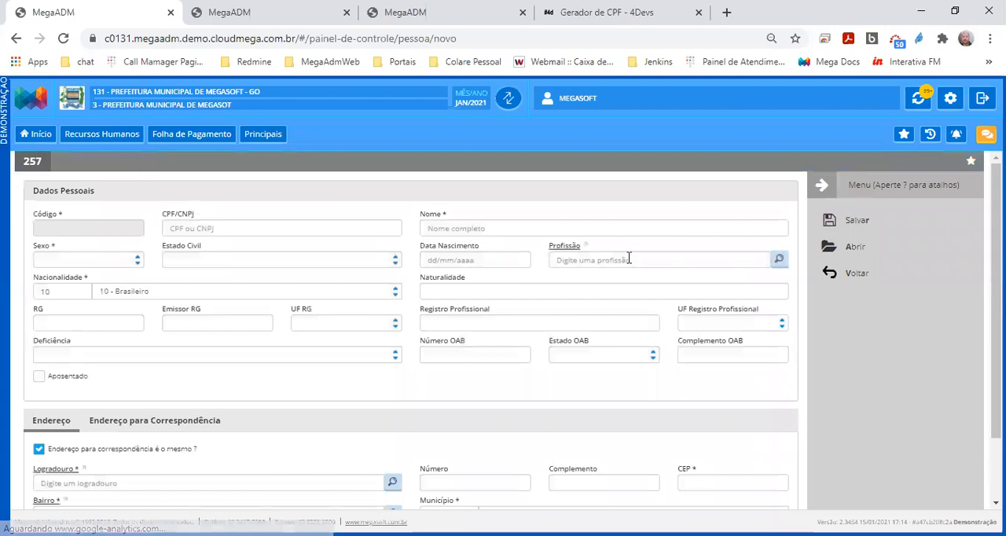
left_click(496, 229)
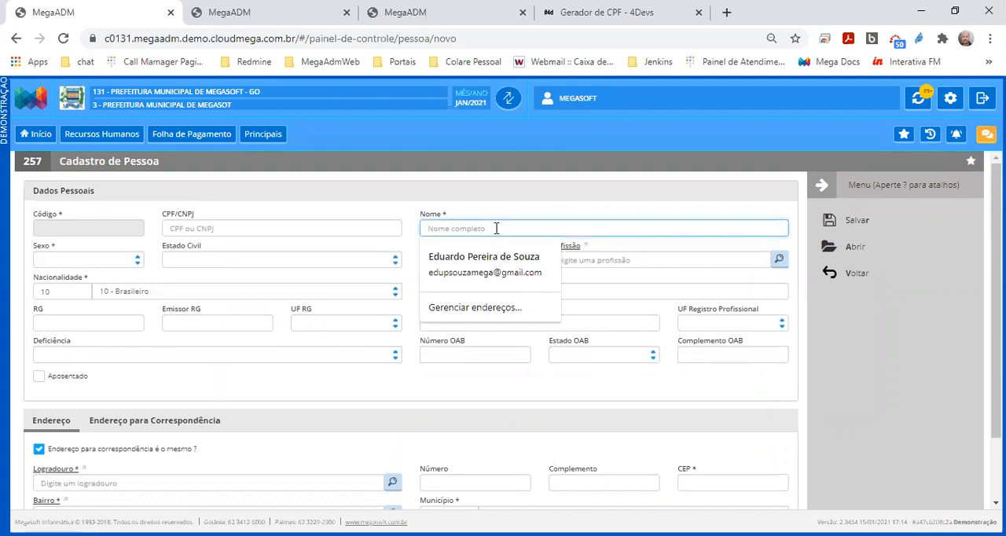
type("NOME DO PAI")
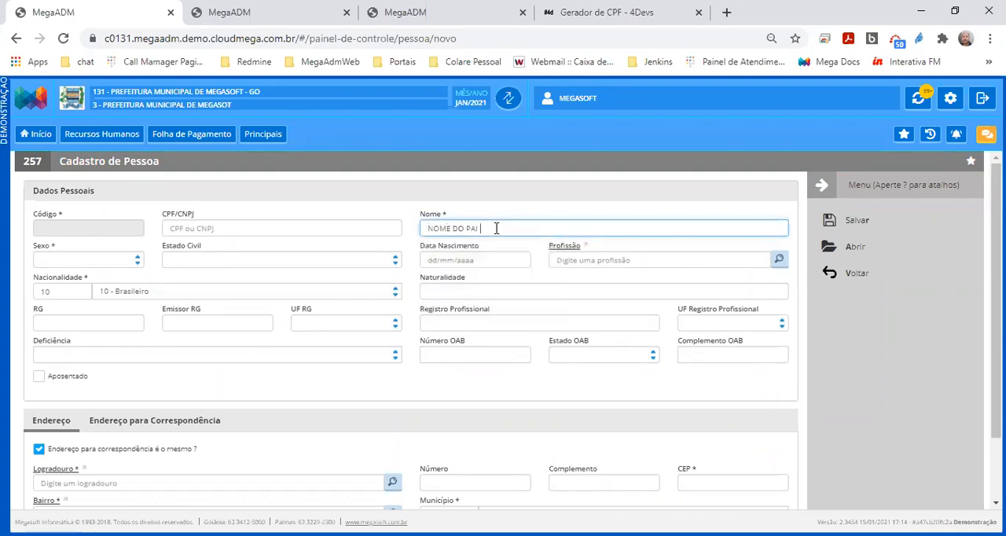
left_click(858, 220)
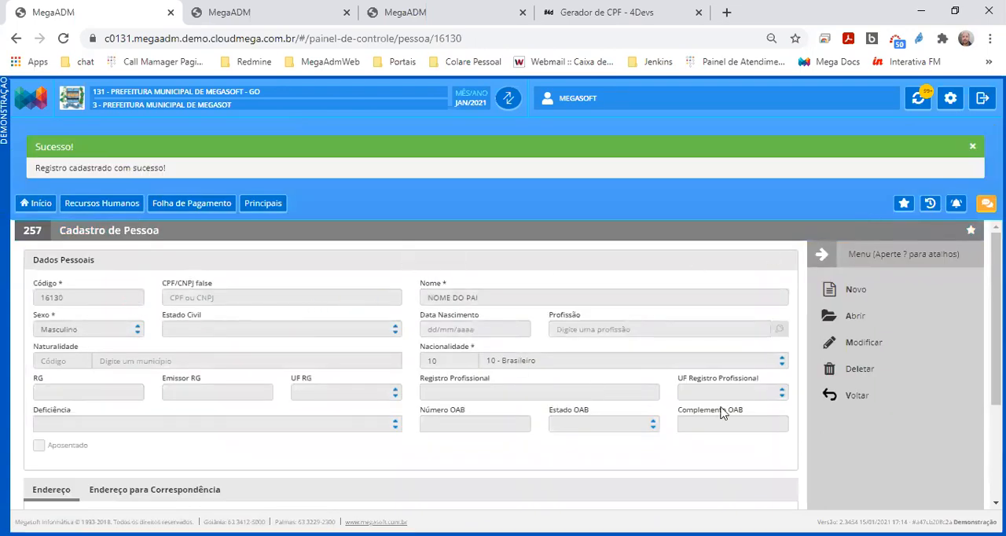
Return to the employee form, accept the new person as Nome do Pai and highlight the filled-in name
left_click(856, 397)
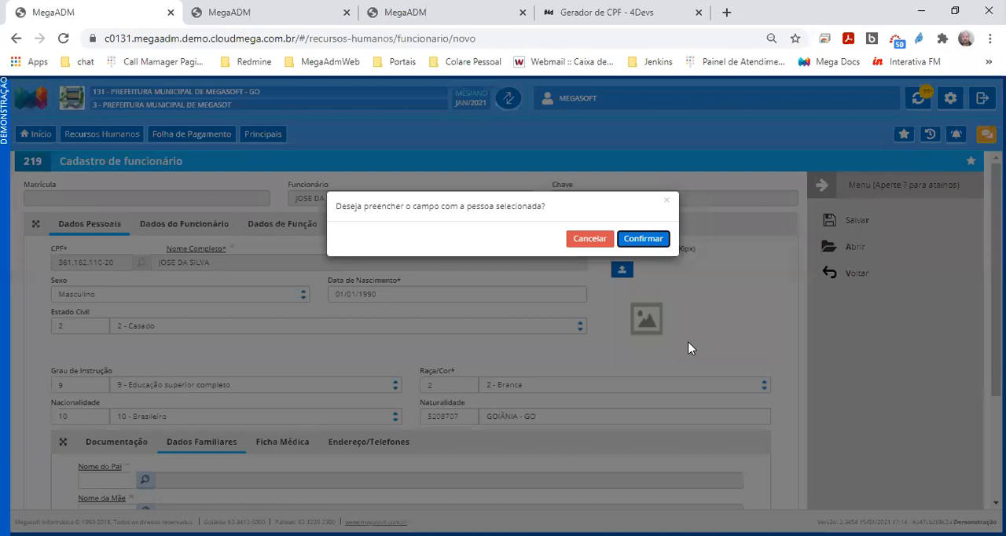
left_click(637, 238)
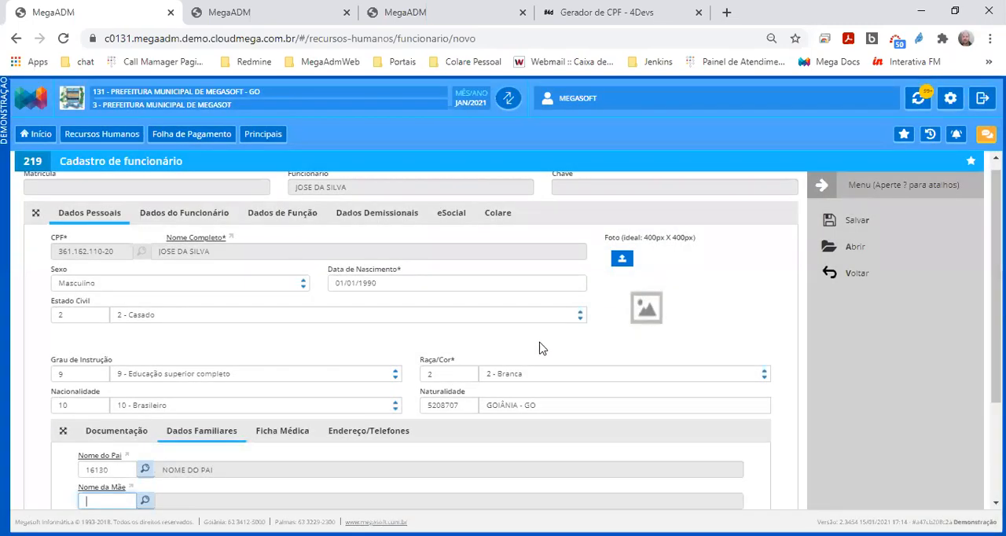
left_click_drag(225, 323, 161, 325)
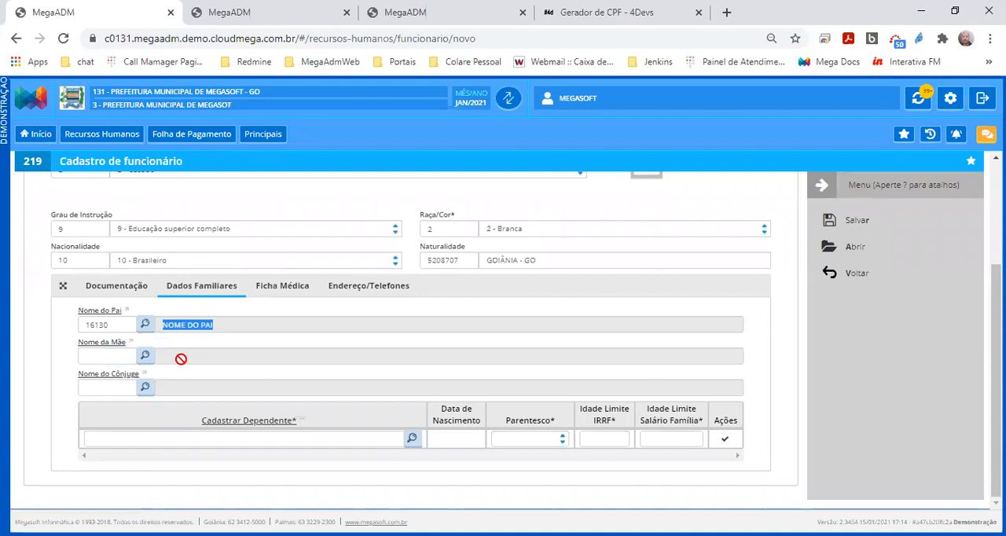
From the Nome da Mãe field, create a new person record with the name NOME MAE and save it
left_click(117, 358)
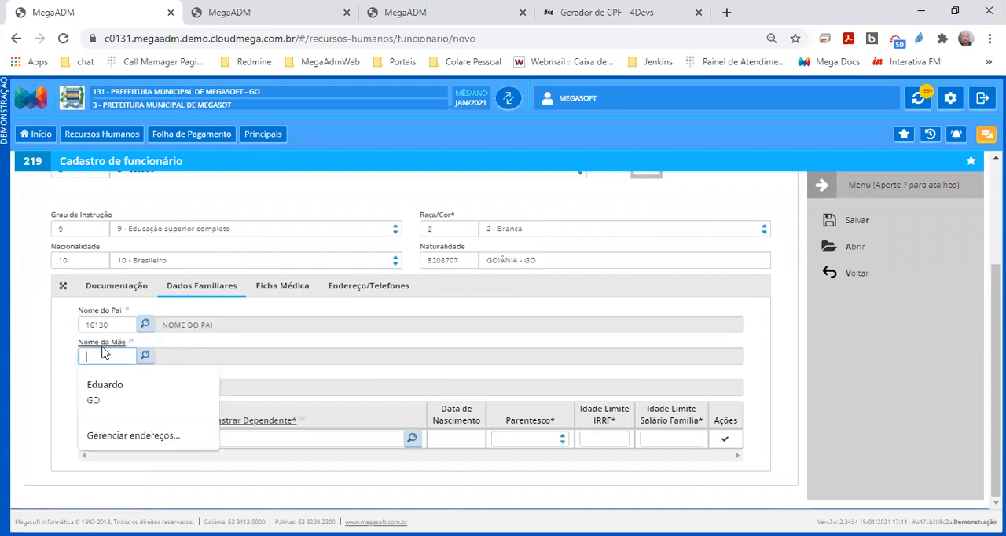
left_click(102, 348)
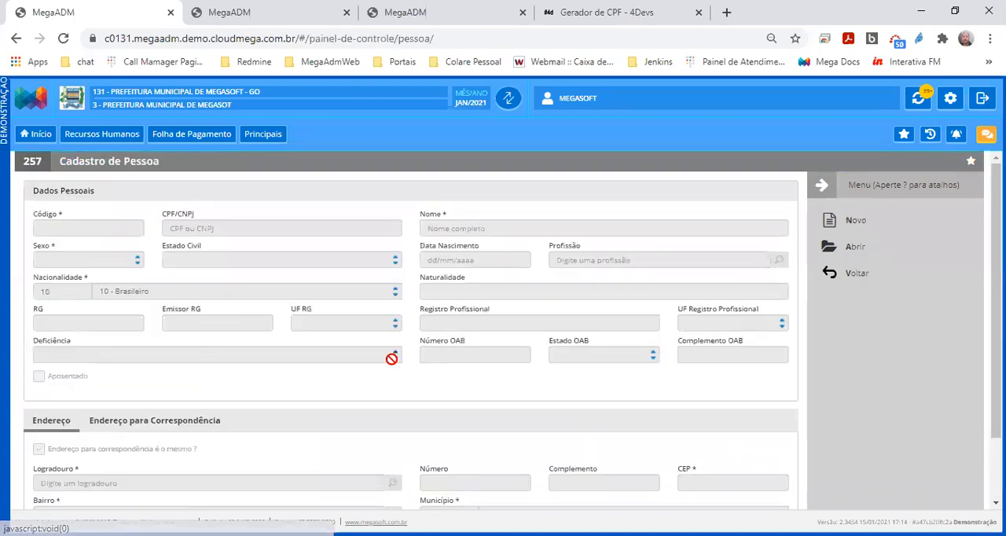
left_click(856, 225)
left_click(542, 230)
type("NOME MAE")
left_click(833, 225)
Return to the employee form, point out the fill-in question and accept the new person as Nome da Mãe
left_click(863, 399)
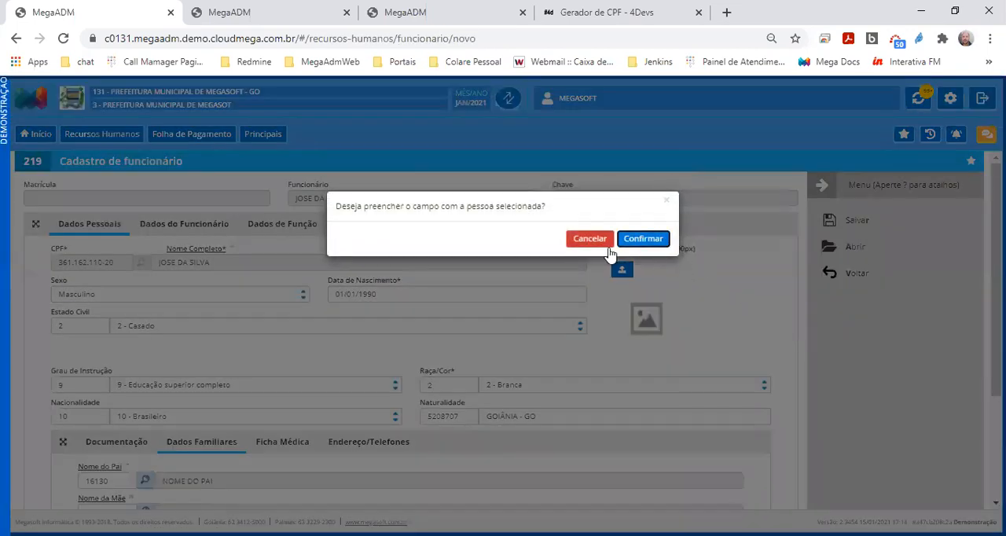
left_click_drag(560, 209, 333, 210)
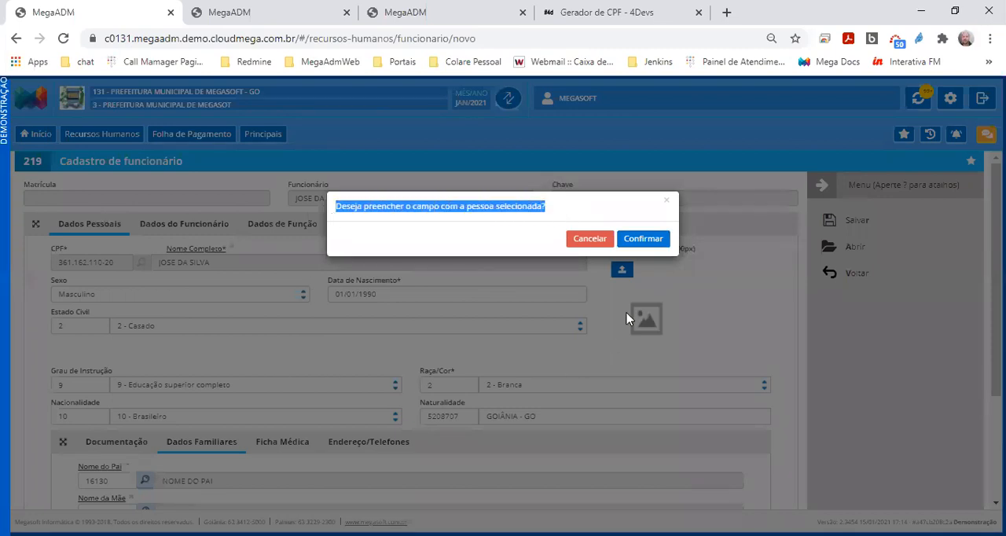
left_click(643, 238)
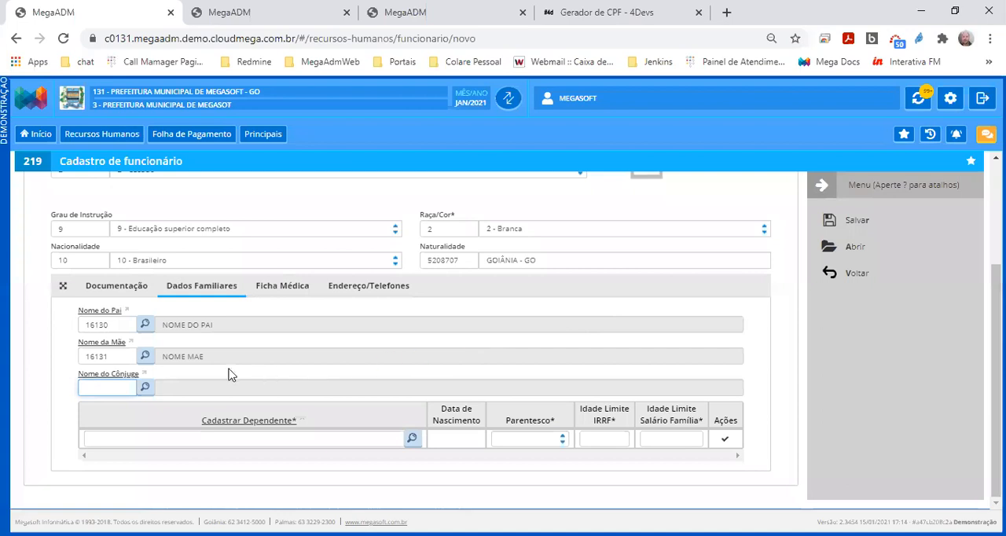
left_click_drag(208, 355, 164, 356)
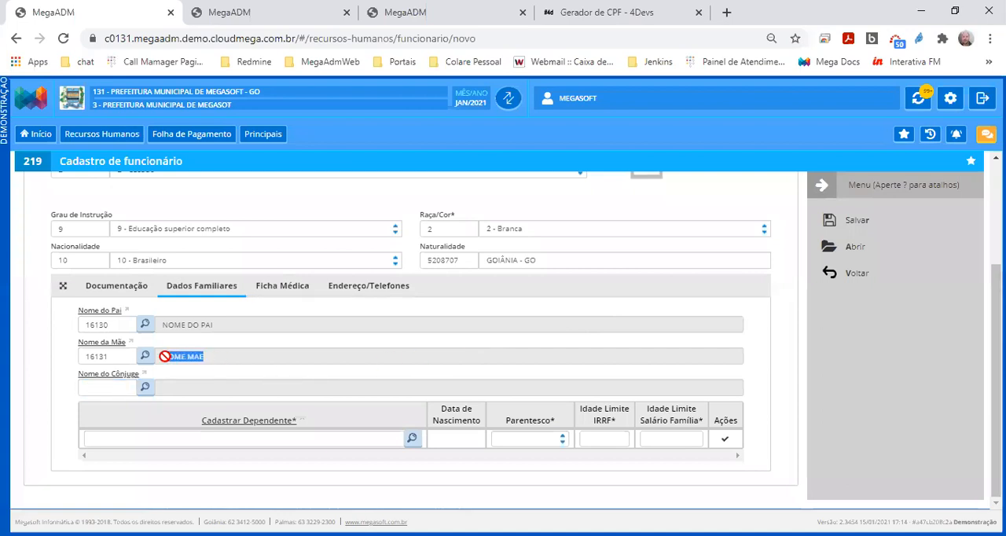
Create and save a new person record named NOME DO CONJUGE and use it to fill the Nome do Cônjuge field
left_click(110, 387)
left_click(113, 376)
left_click(849, 222)
left_click(673, 229)
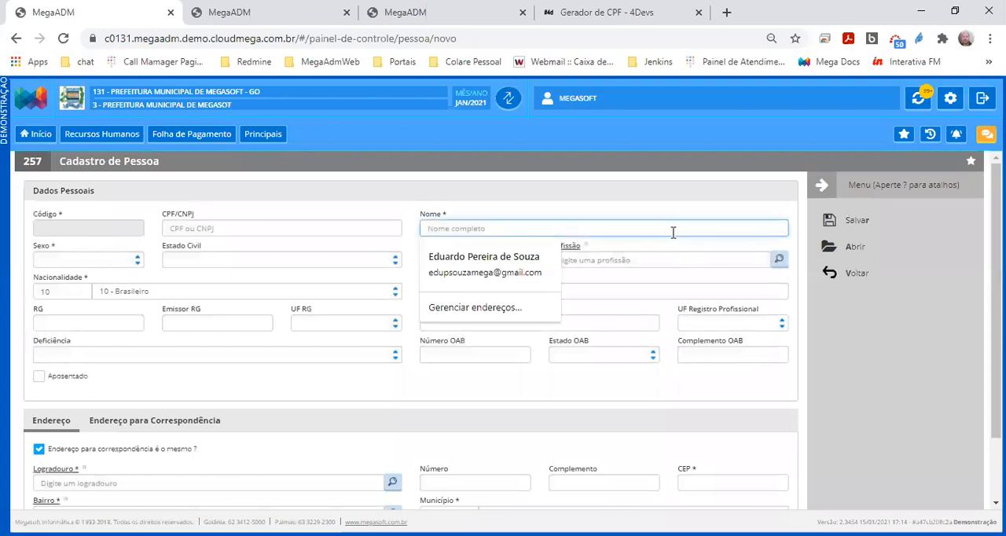
type("NOME DO CON")
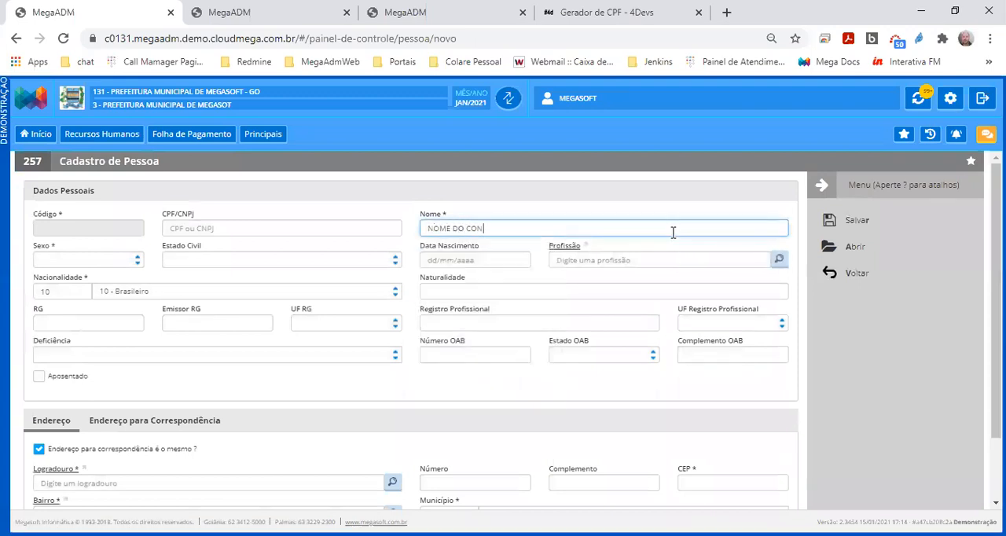
type("JUGE")
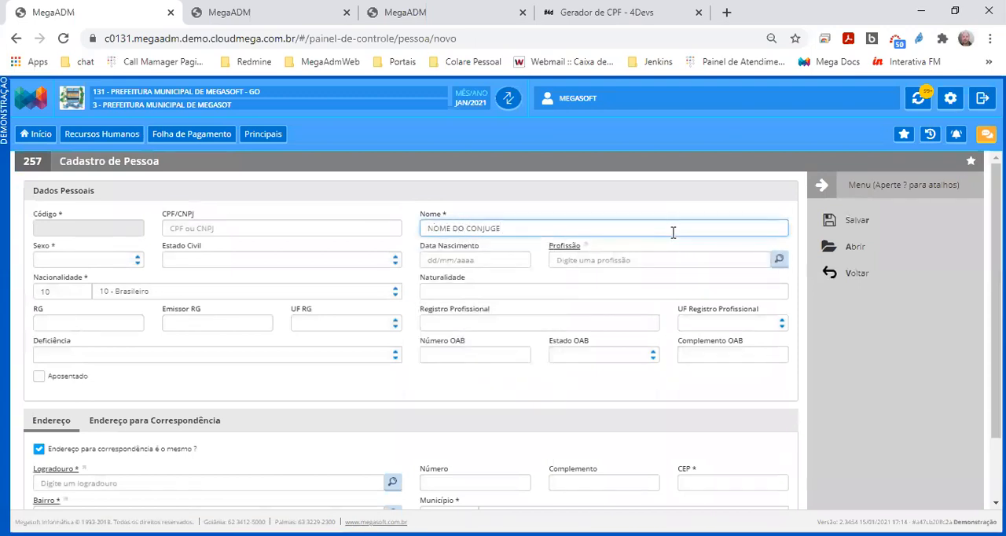
left_click(861, 223)
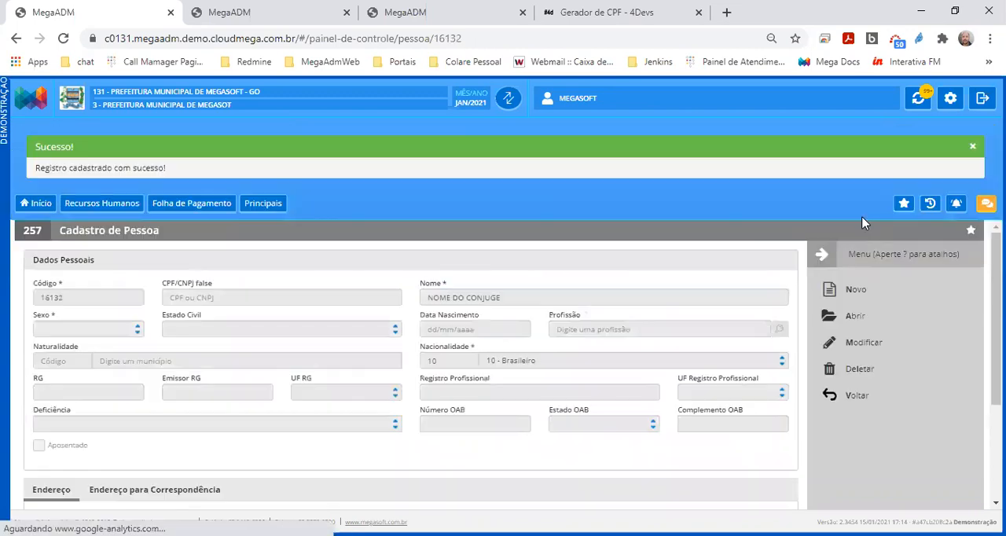
left_click(859, 399)
left_click(643, 239)
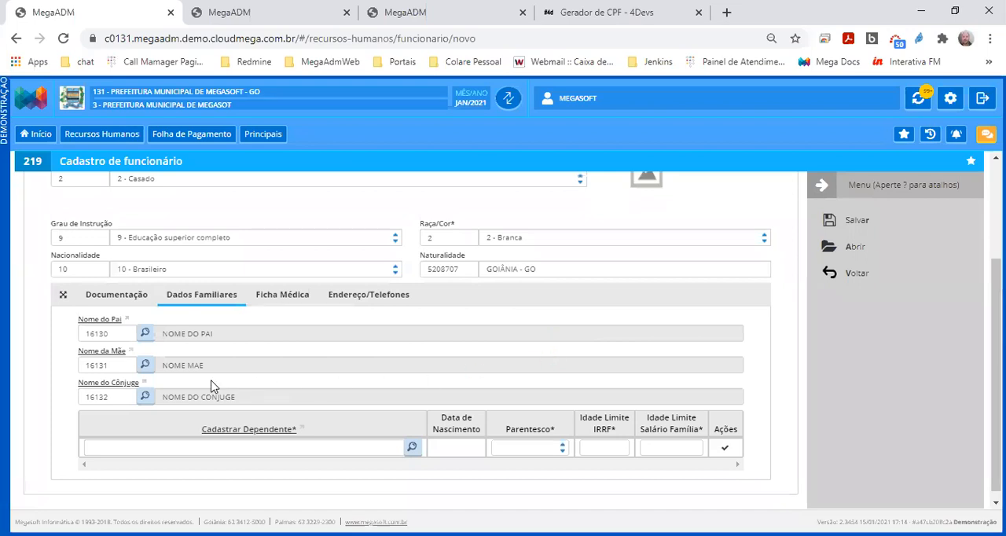
Start a new person record from the Cadastrar Dependente field of Dados Familiares
left_click(252, 446)
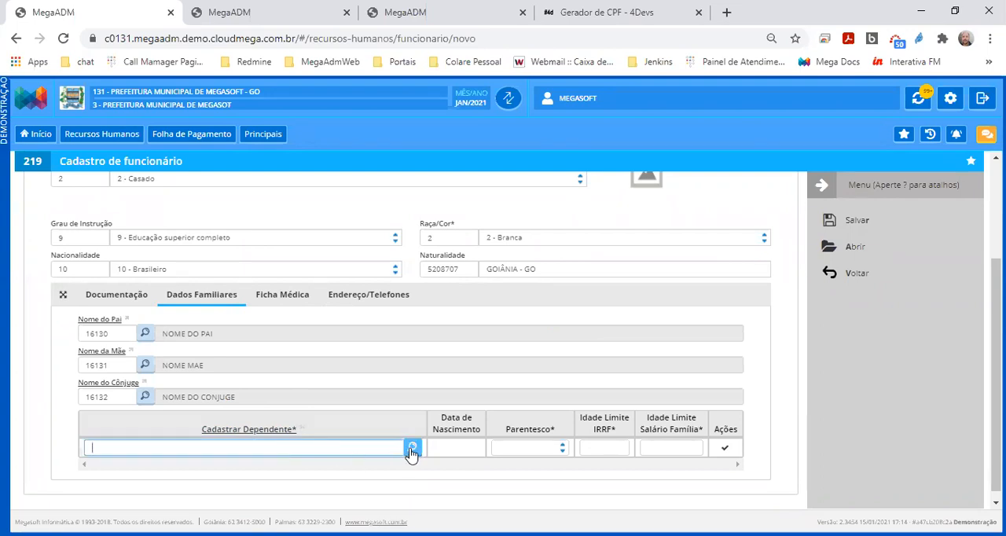
left_click(258, 430)
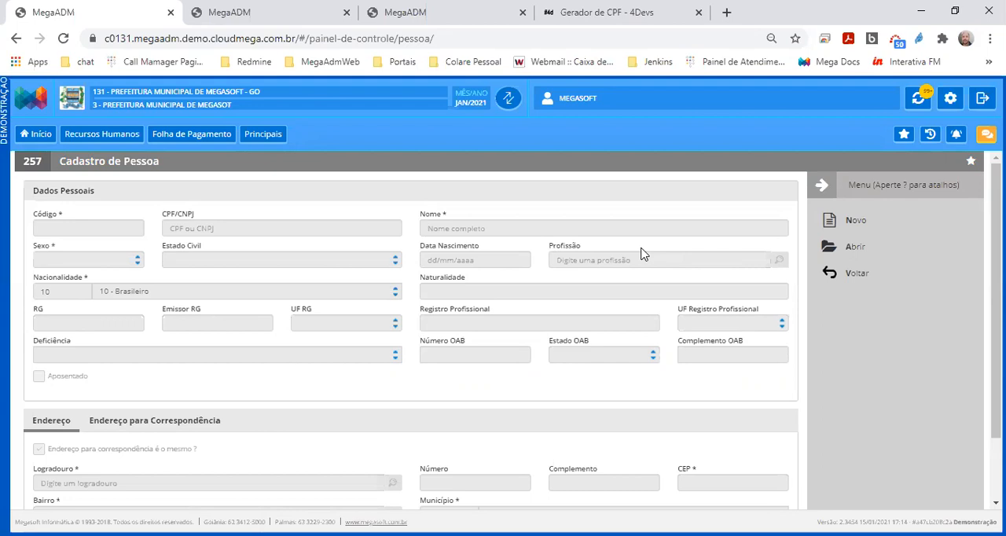
scroll(366, 310, "down", 1)
scroll(352, 325, "up", 1)
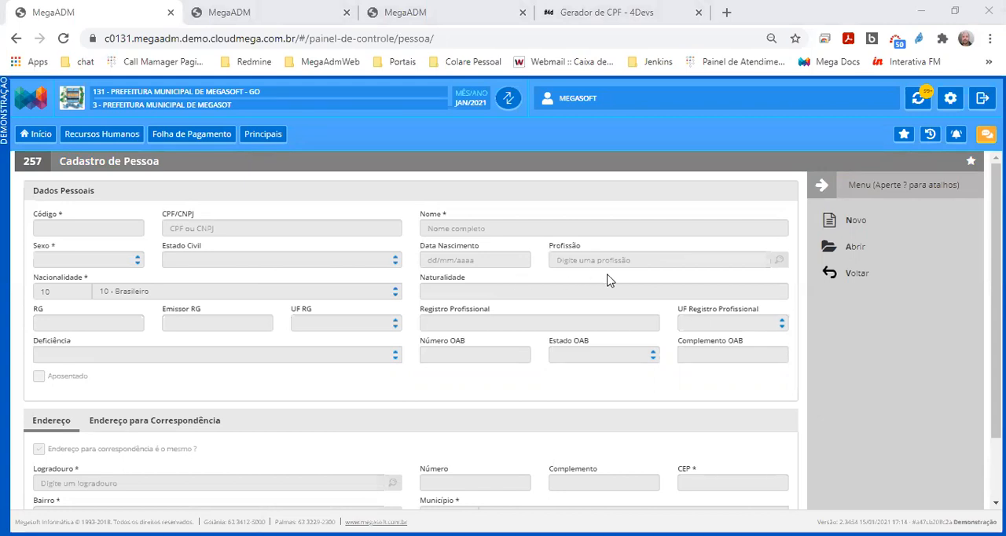
left_click(859, 226)
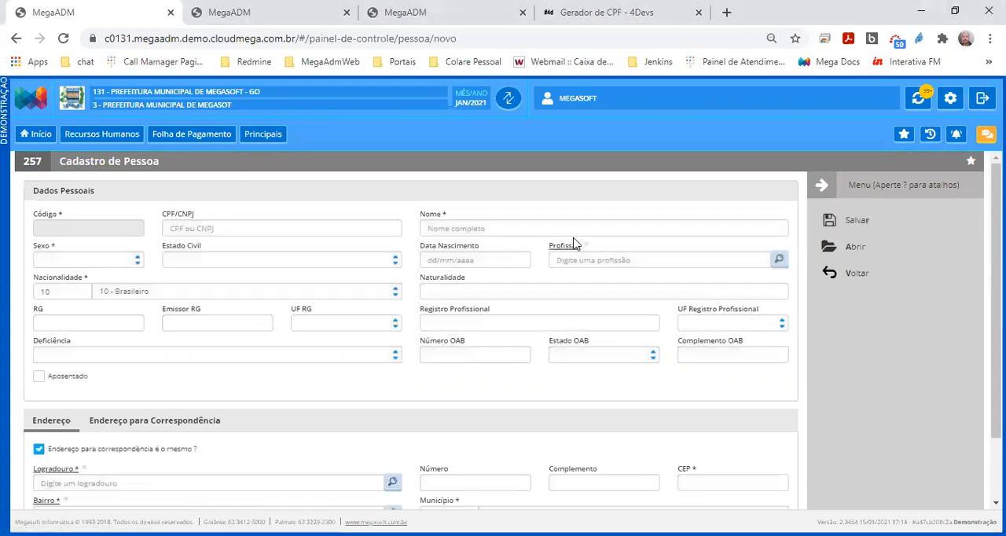
Enter NOME DO DEPENDENTE as the new person's name and try to save the record
left_click(521, 229)
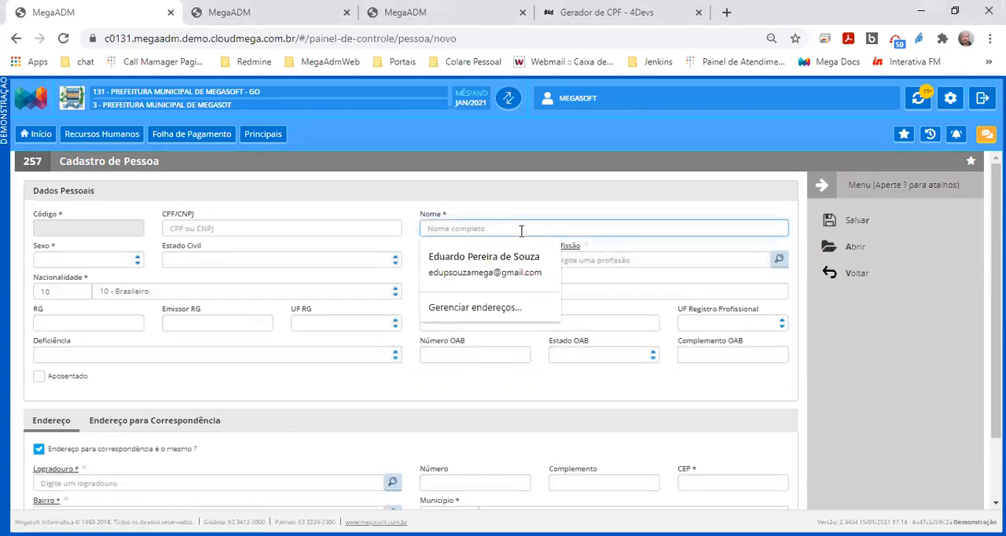
type("NOE")
key("BackSpace")
type("ME DO DEPA")
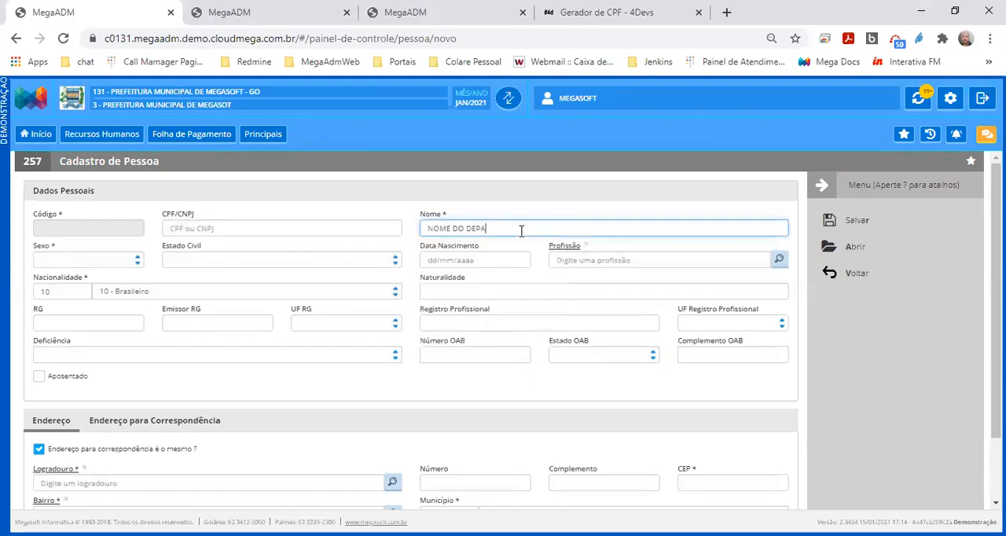
key("BackSpace")
type("ENDENTE")
left_click(835, 222)
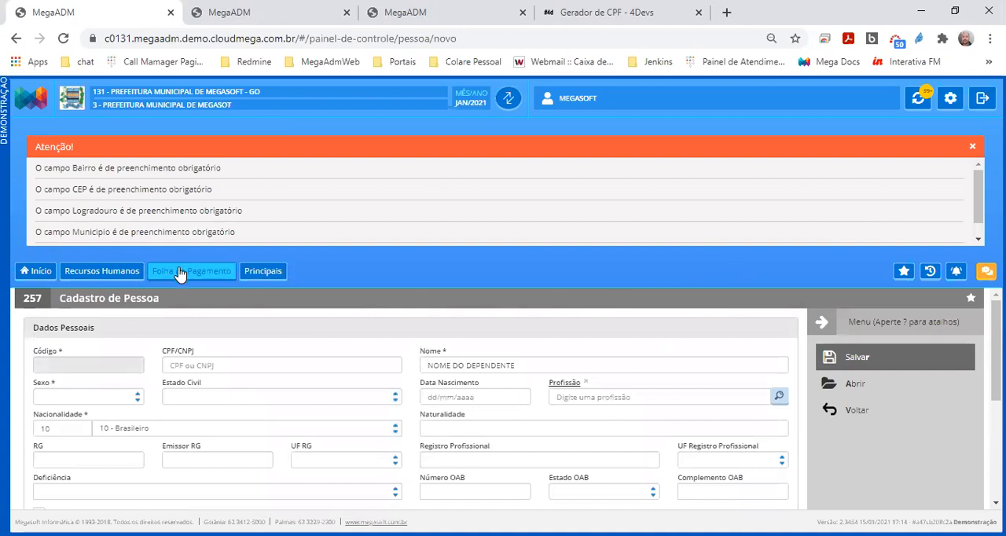
Fill the dependent's Logradouro by looking up CENTRO and accepting the matching street
scroll(190, 346, "down", 5)
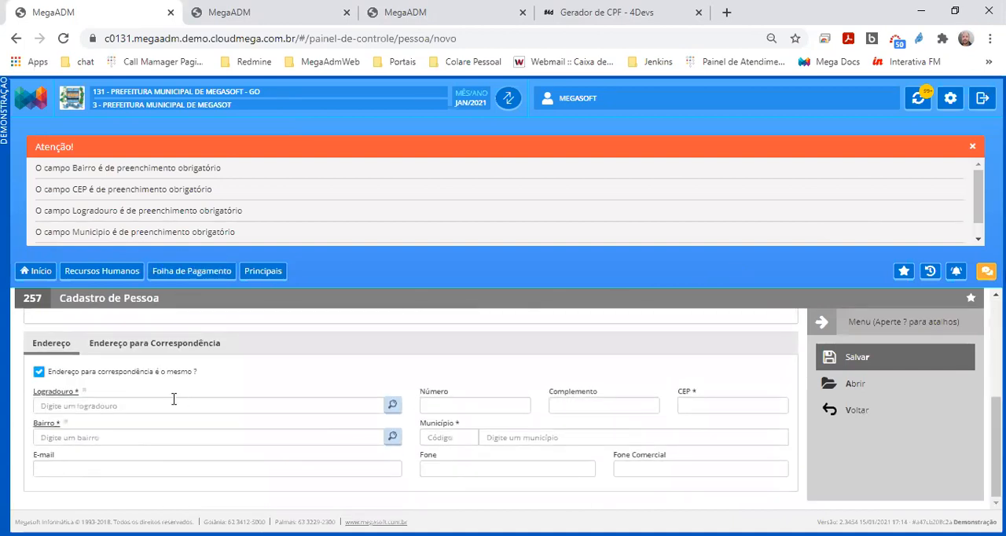
left_click(161, 406)
type("CENTRO")
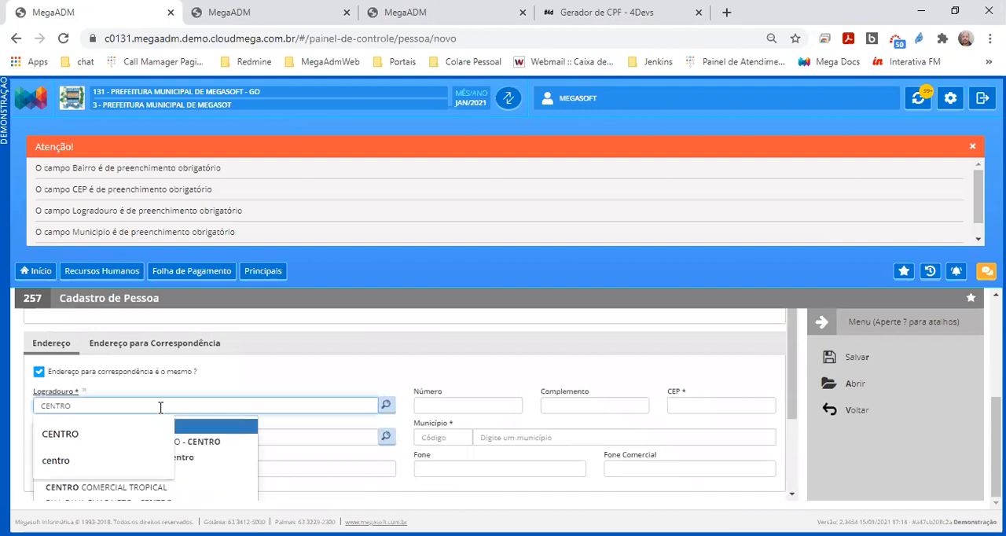
key("Return")
Look up the neighbourhood records and select CENTRO as the dependent's Bairro
left_click(158, 438)
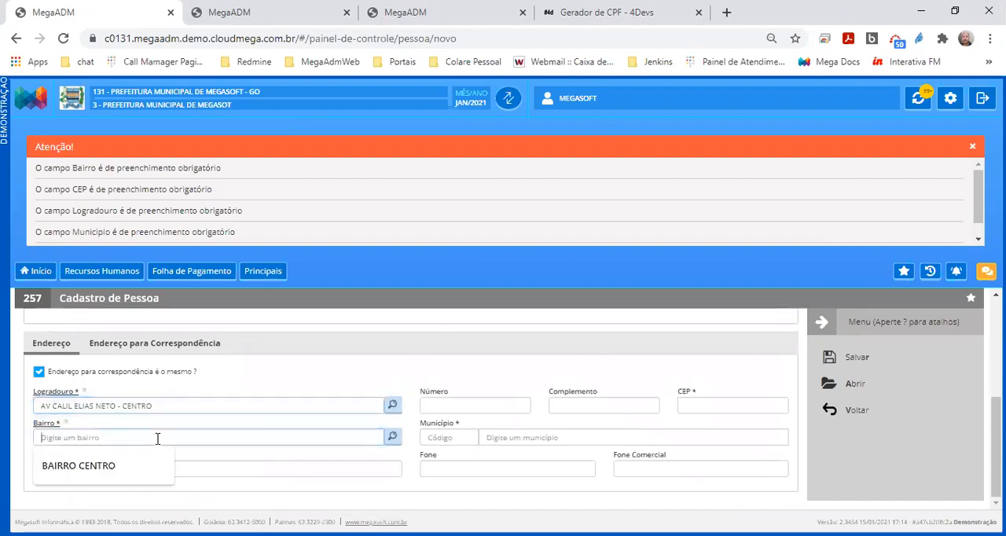
key("Down")
key("Return")
key("Tab")
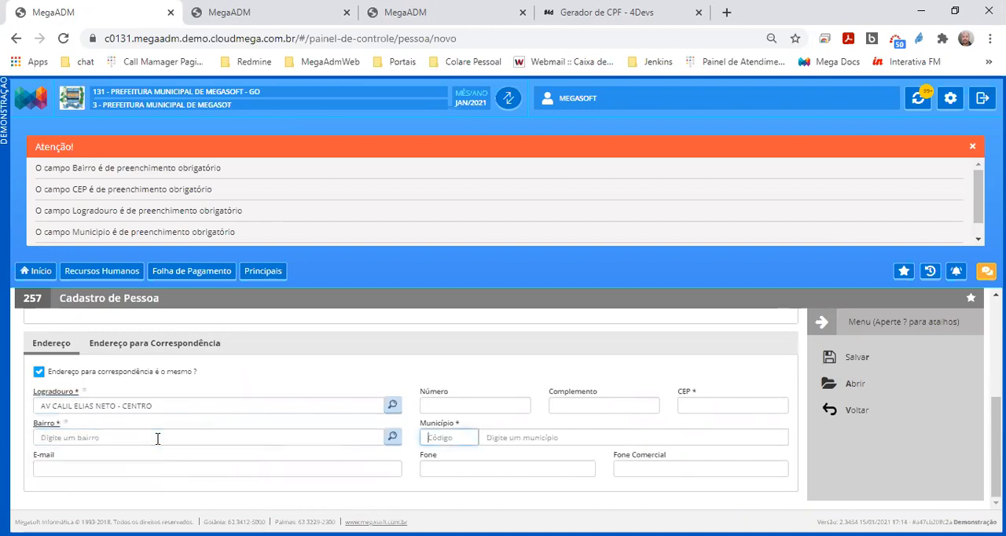
left_click(396, 440)
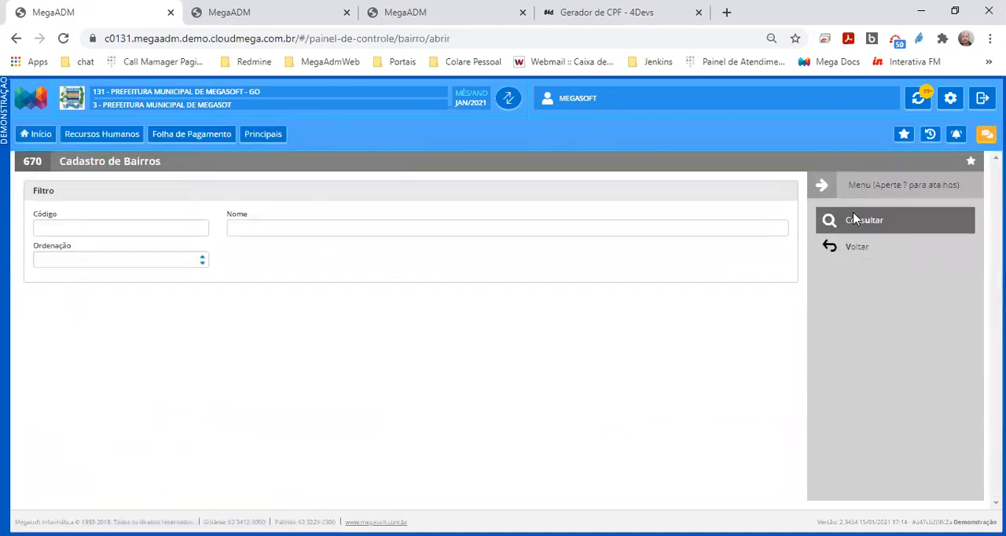
left_click(473, 365)
scroll(356, 466, "down", 1)
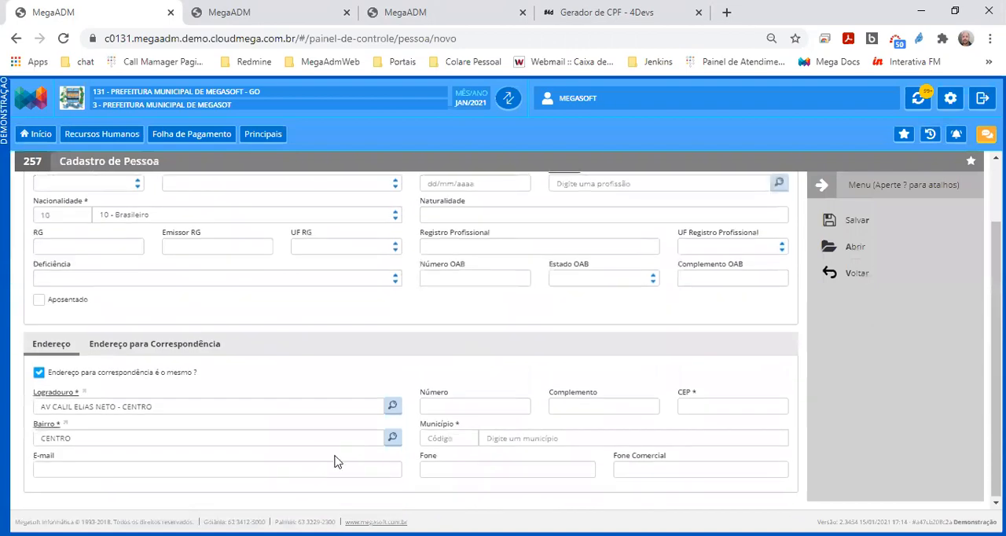
Enter the postal code in the dependent's CEP field and try to save the person record
left_click(464, 406)
key("Escape")
key("Tab")
key("Tab")
type("73000000")
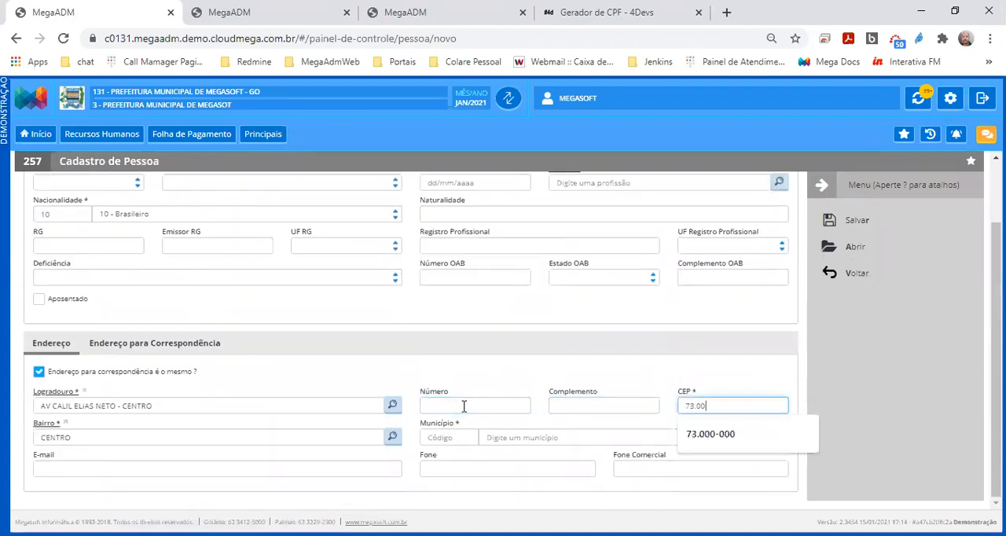
key("Tab")
key("Tab")
key("Tab")
key("Tab")
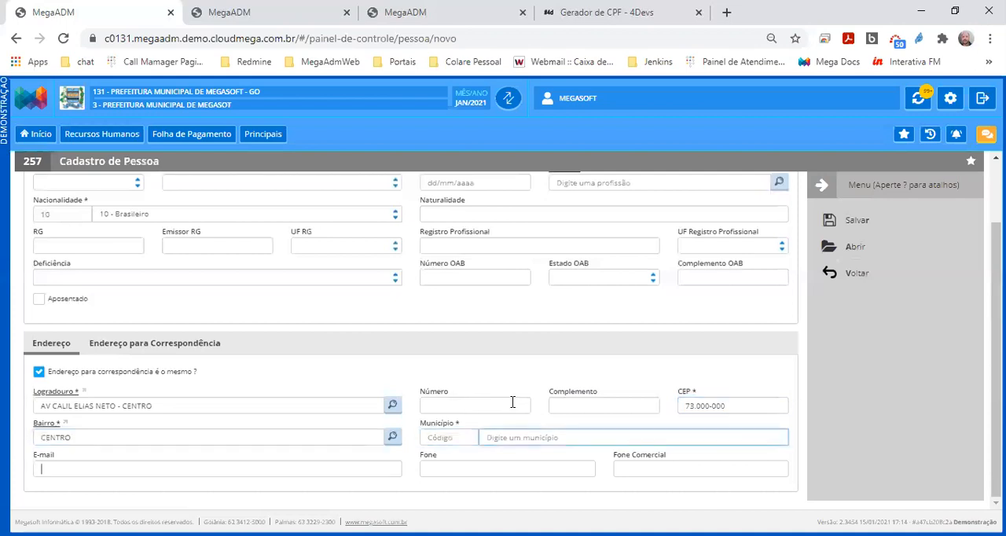
left_click(884, 224)
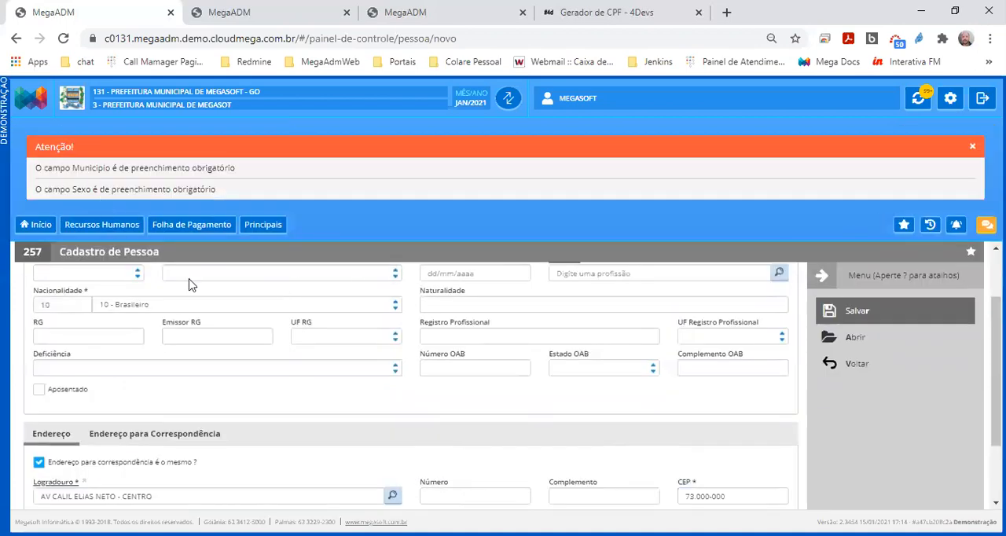
Set the Município of the dependent's address to GOIÂNIA - GO
scroll(446, 429, "down", 2)
left_click(515, 436)
type("GOANIA")
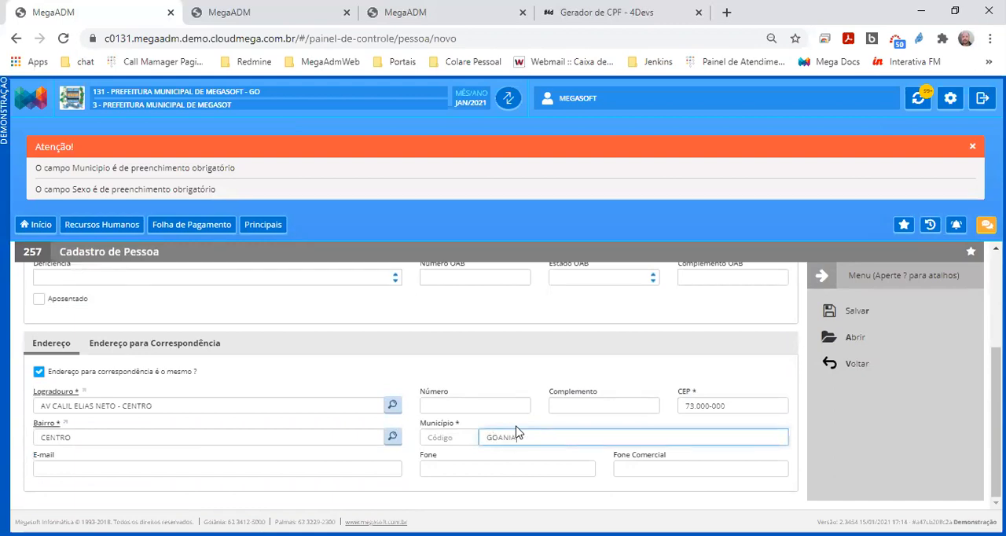
left_click_drag(535, 437, 449, 441)
type("GOIANIA")
left_click(495, 489)
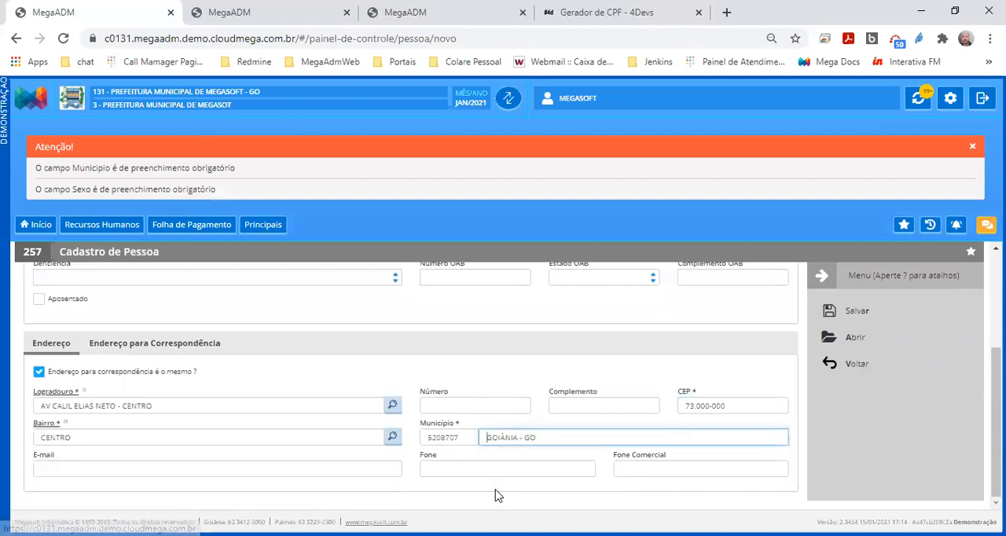
key("Tab")
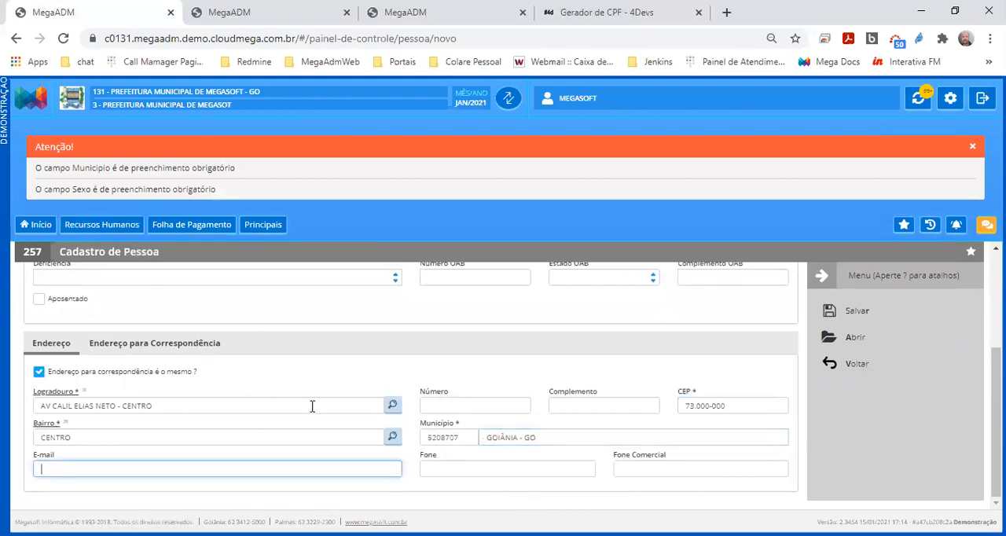
Set the dependent's Sexo to Masculino in Dados Pessoais, leaving Estado Civil blank
scroll(133, 407, "up", 3)
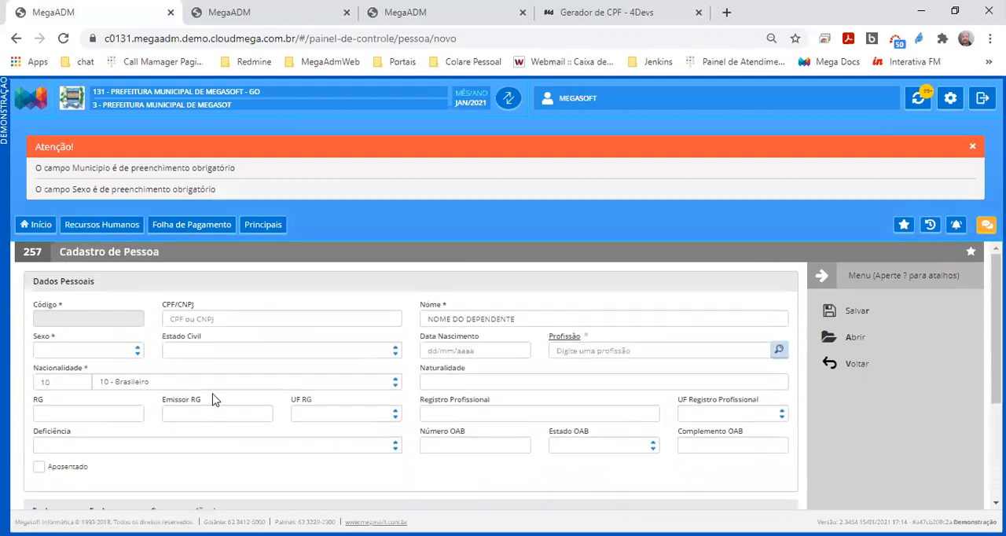
left_click(127, 354)
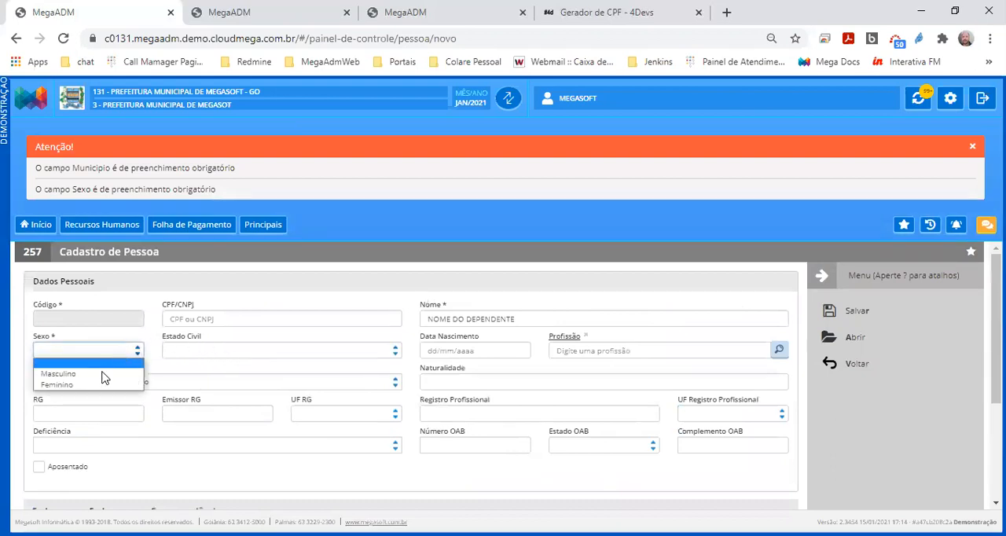
left_click(99, 384)
left_click(96, 355)
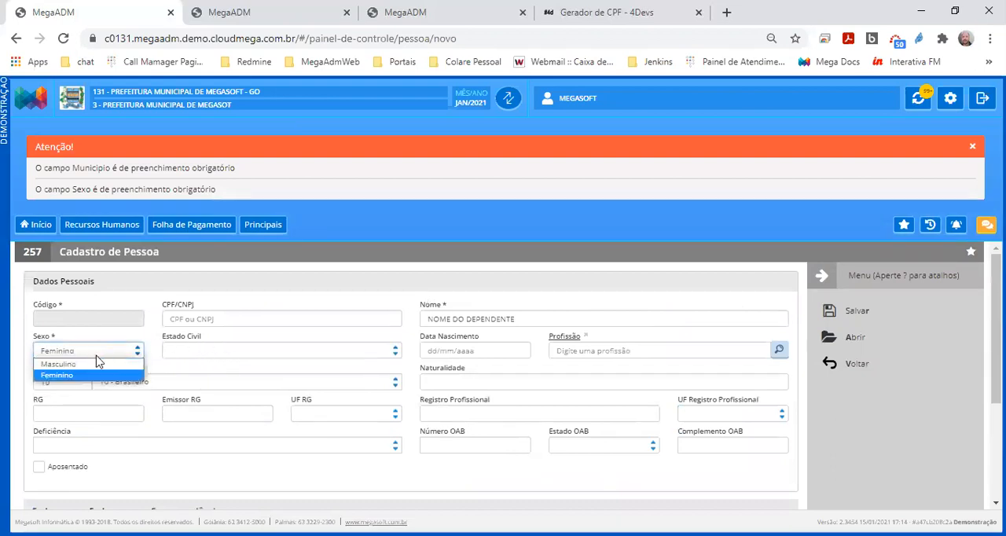
left_click(98, 364)
key("Tab")
key("Tab")
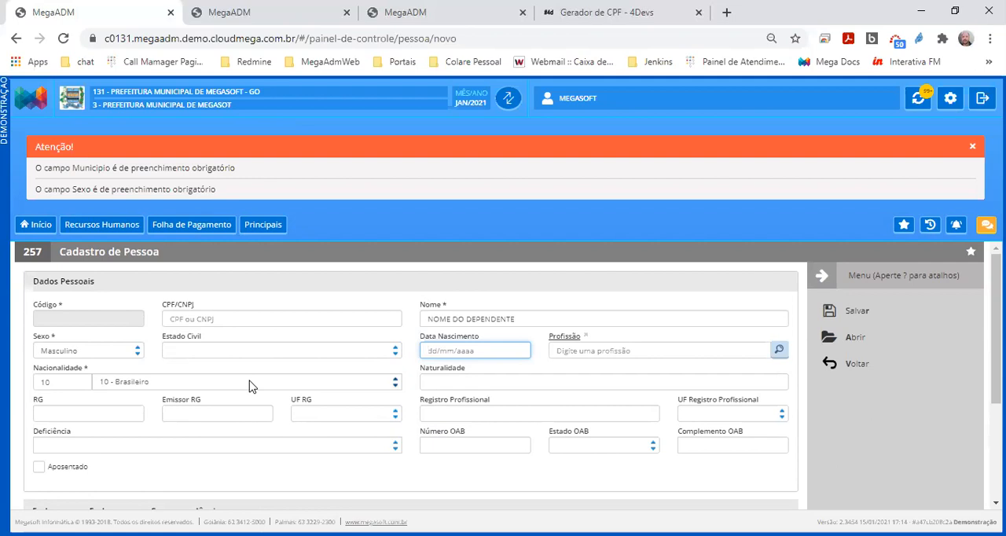
Enter the dependent's date of birth in Data Nascimento and point out the CPF/CNPJ field
left_click(455, 342)
left_click_drag(486, 337, 419, 338)
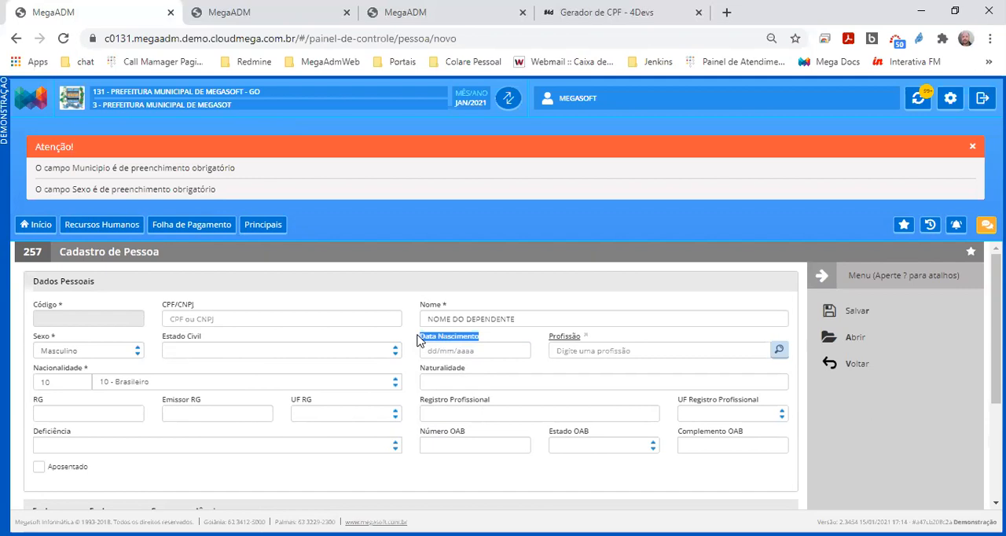
left_click(457, 352)
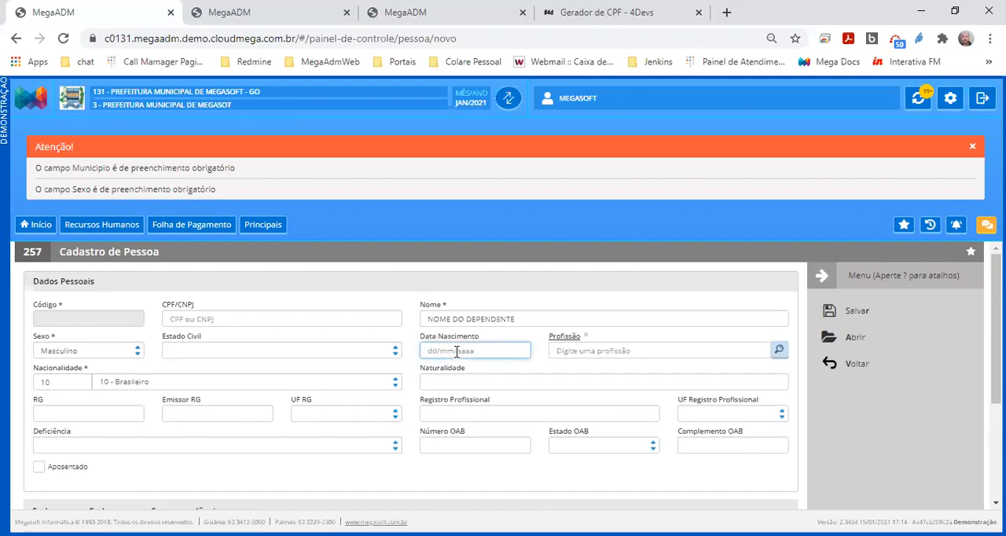
type("01012020")
left_click_drag(213, 307, 164, 307)
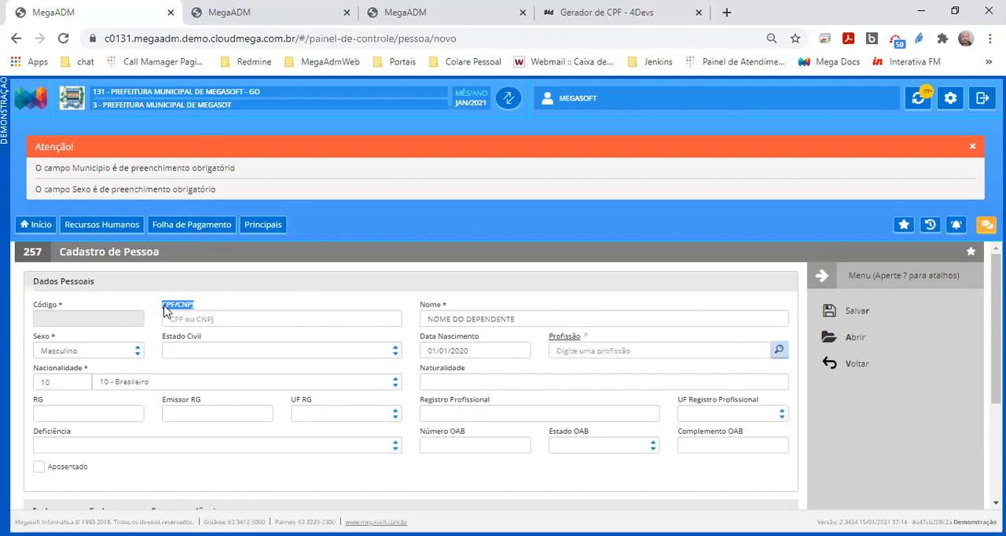
Save the dependent's person record, return to the employee form and accept filling the field with this person
left_click(973, 147)
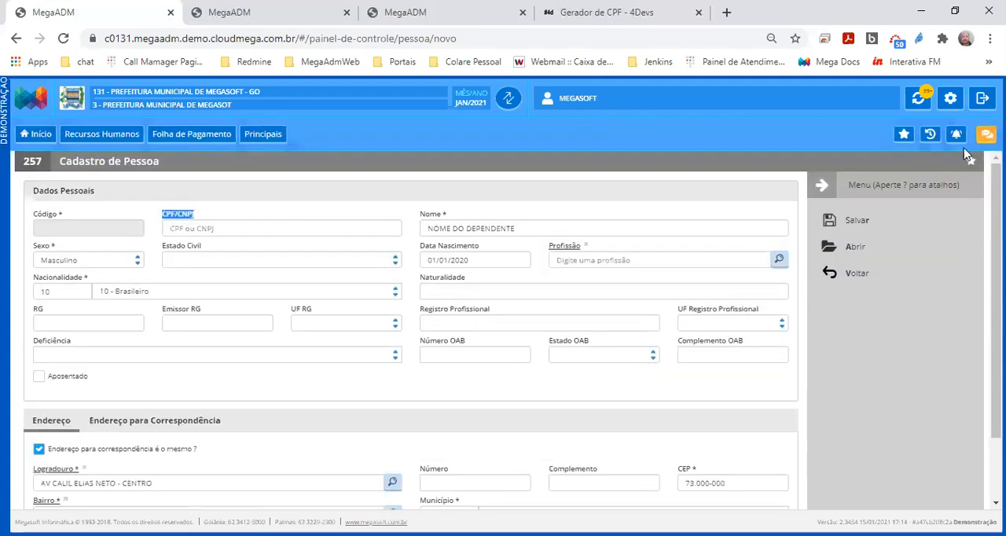
left_click(865, 220)
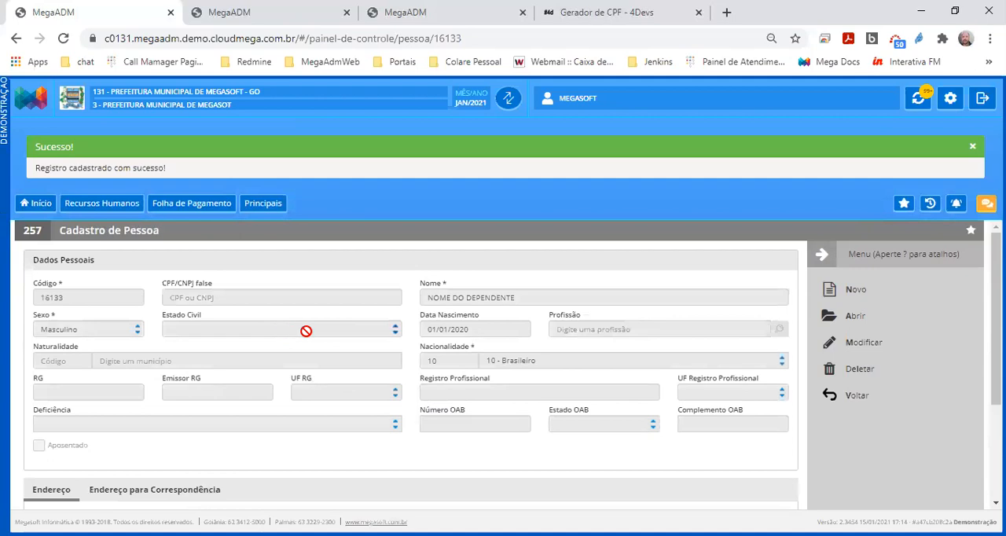
left_click(838, 396)
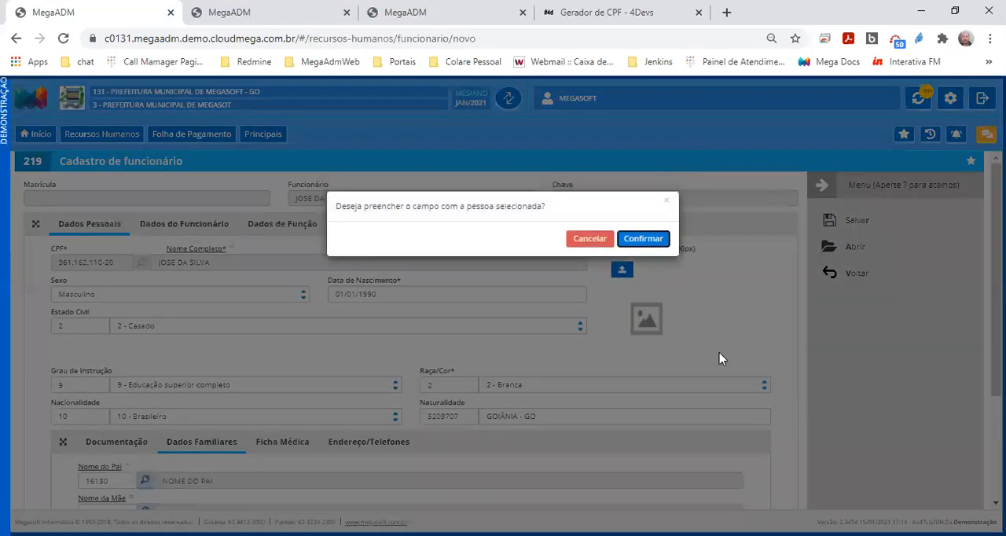
left_click_drag(338, 209, 556, 212)
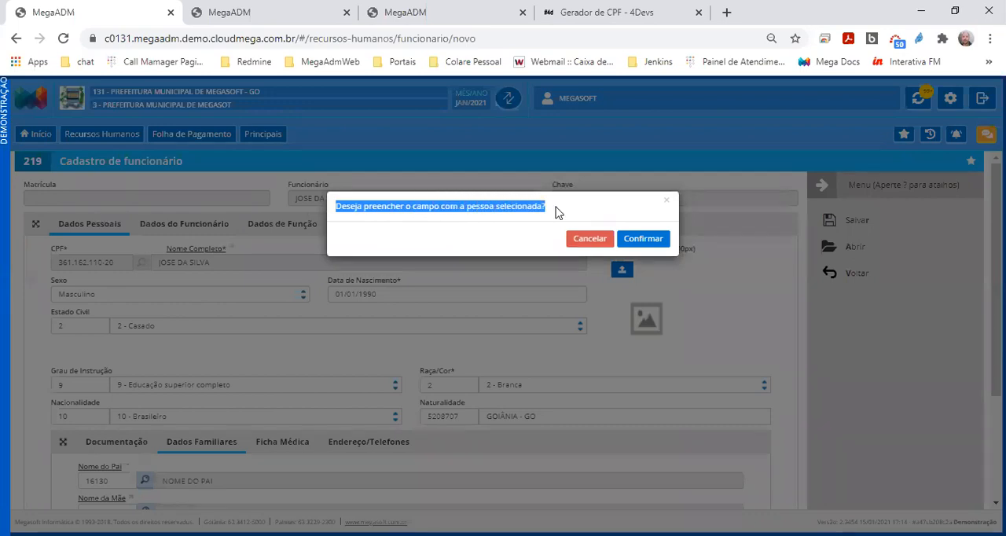
left_click(640, 243)
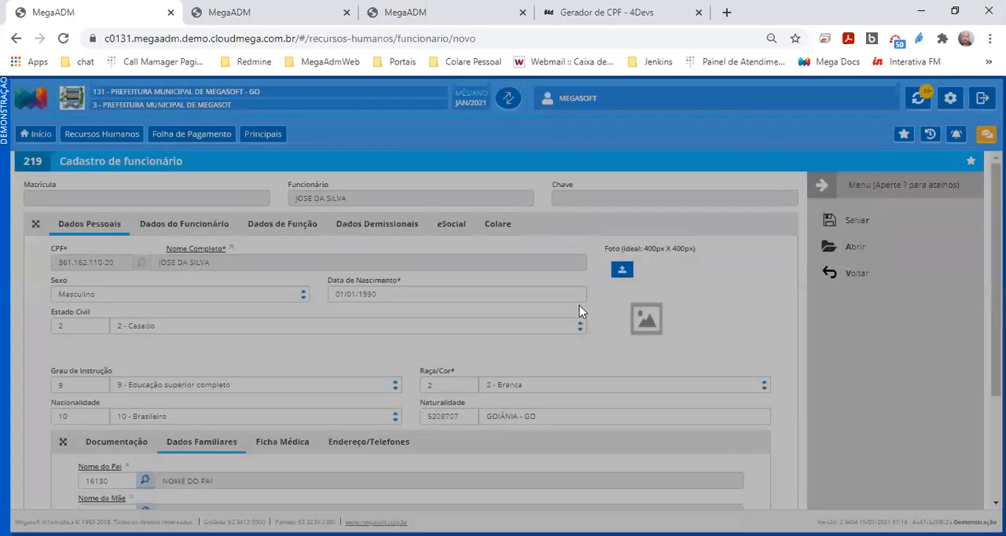
Point out the dependent's name and birth date in Dados Familiares and set Parentesco to 2 - Filho(a)
left_click_drag(220, 443, 93, 442)
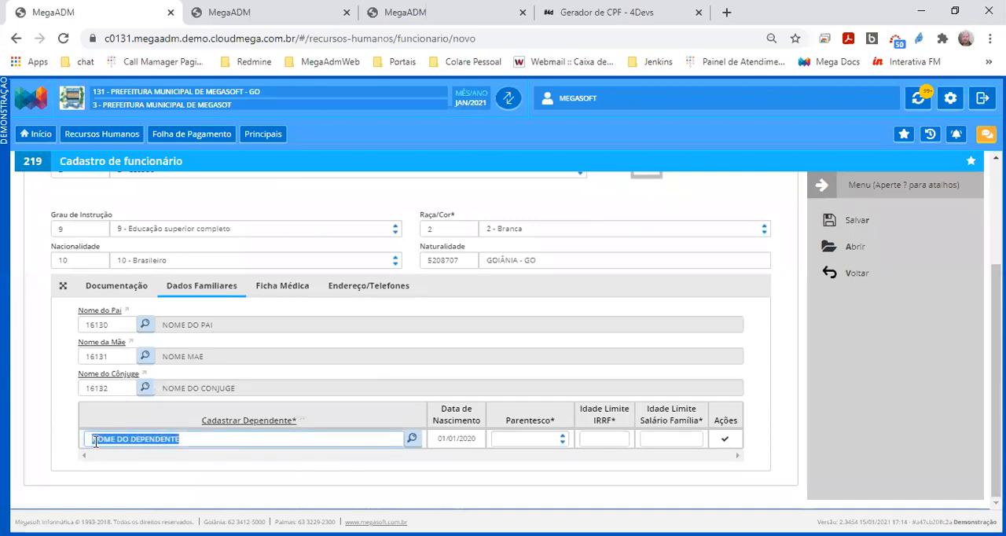
double_click(462, 443)
left_click_drag(440, 444, 559, 427)
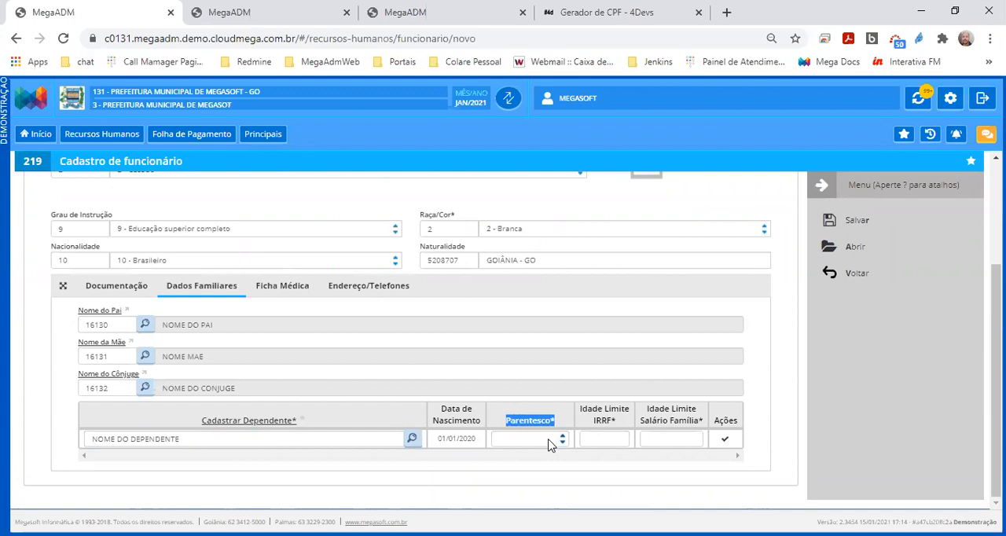
left_click(550, 445)
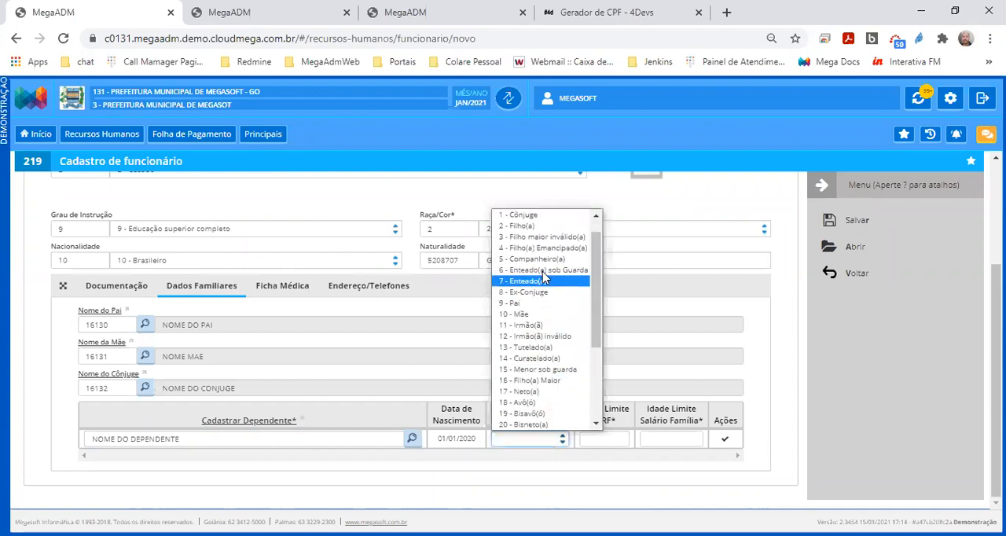
scroll(539, 268, "up", 1)
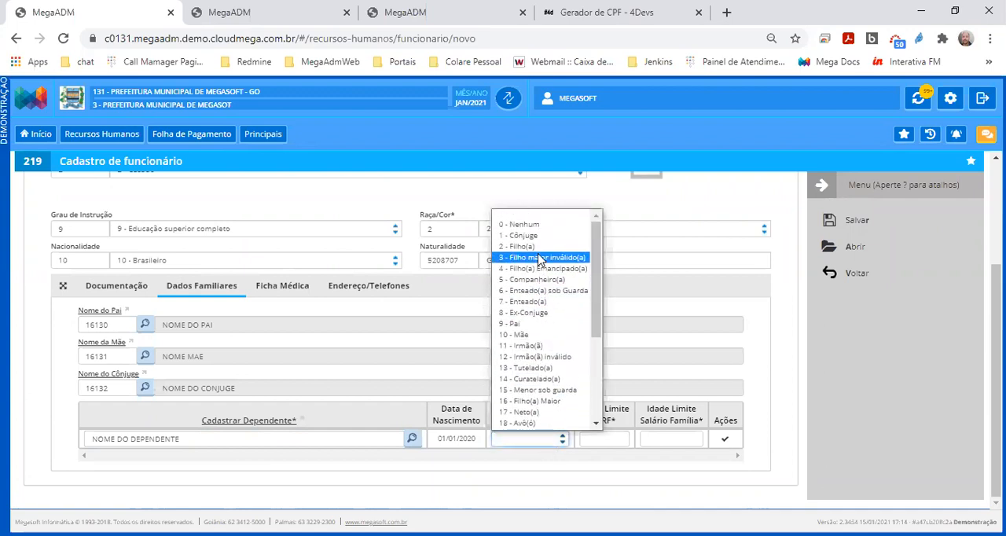
left_click(539, 247)
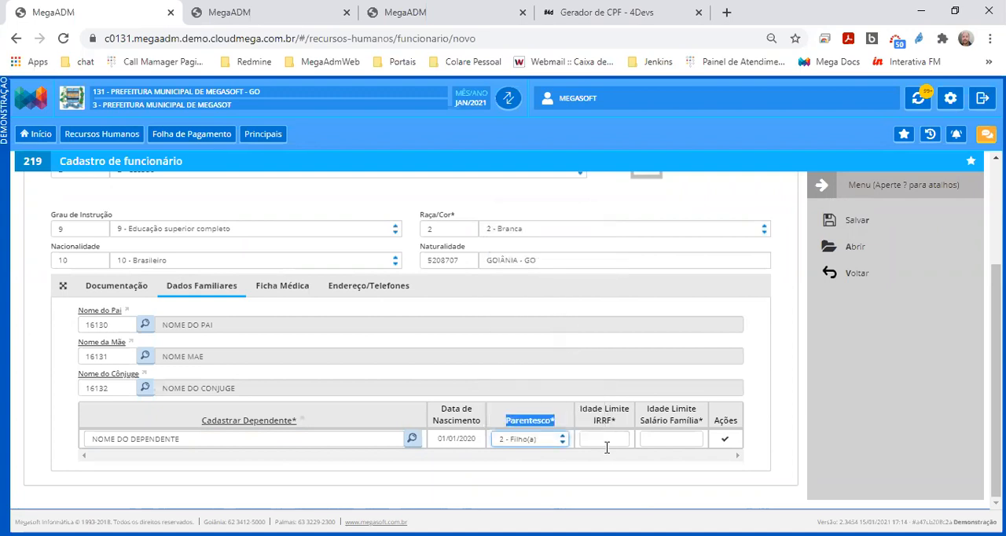
Point out the Idade Limite IRRF column and set the dependent's IRRF age limit to 21
left_click_drag(629, 429, 573, 409)
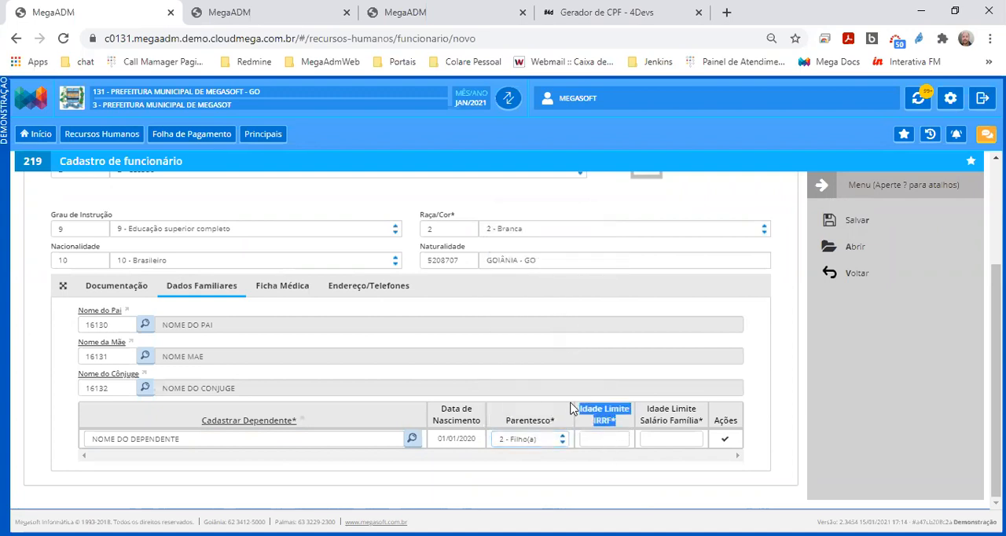
left_click(612, 439)
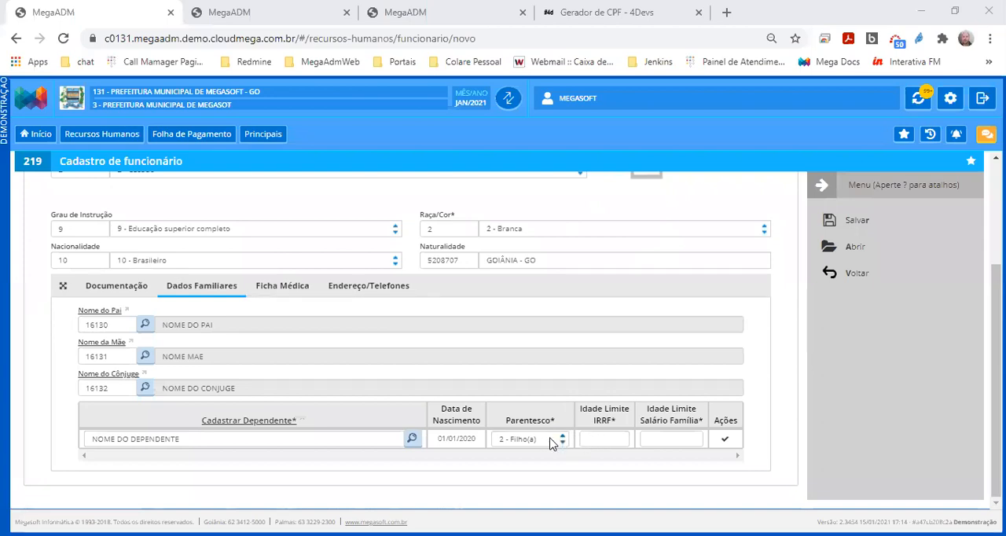
left_click_drag(618, 423, 582, 410)
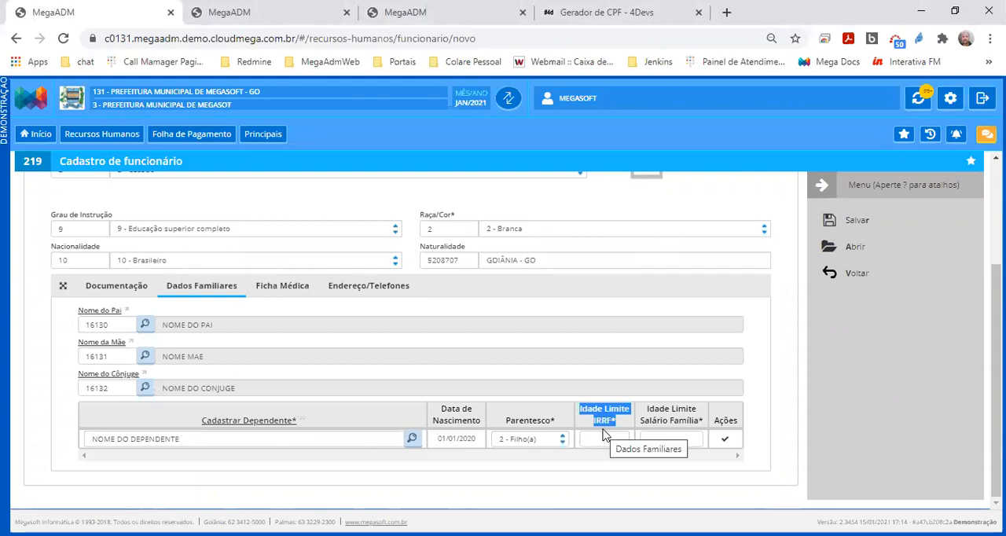
left_click(599, 439)
type("21")
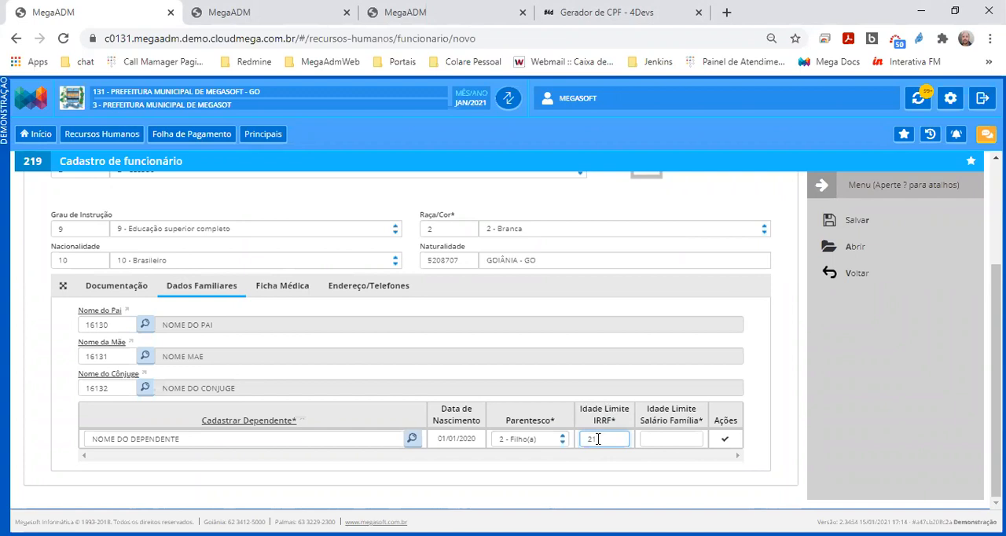
Set the dependent's Idade Limite Salário Família to 14 and point out both age limits
key("Tab")
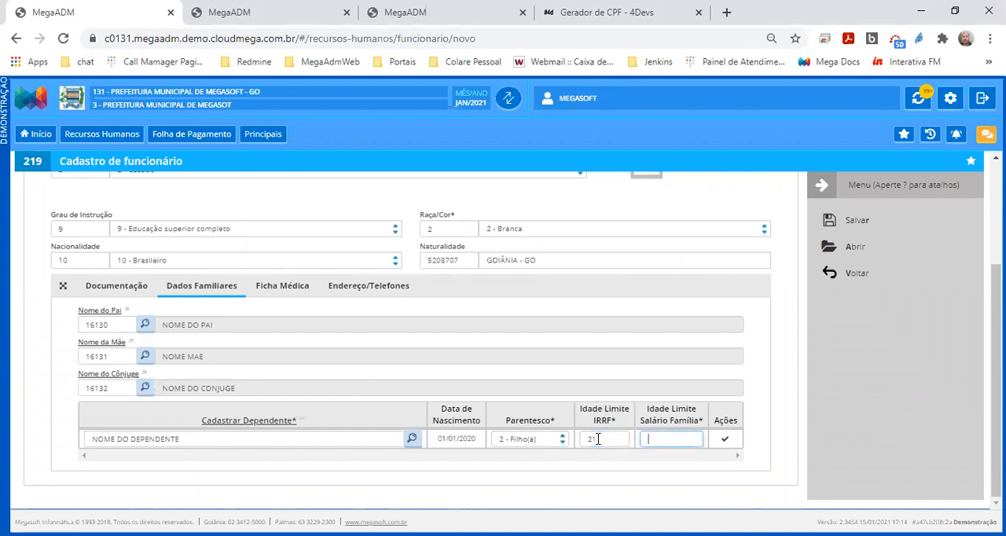
type("14")
double_click(592, 439)
left_click_drag(592, 440, 583, 441)
left_click_drag(665, 437, 651, 437)
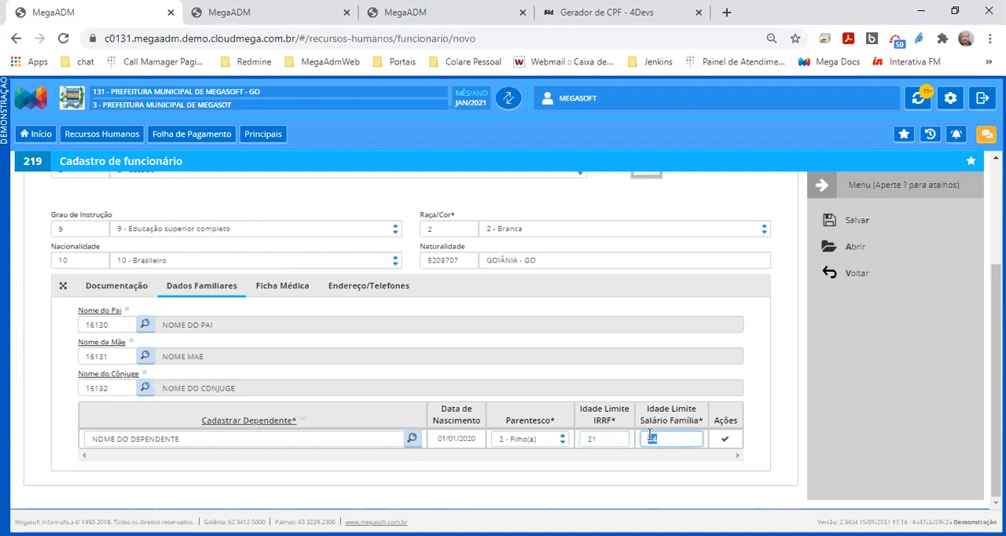
Confirm the dependent's row in the Dados Familiares table and point out the added dependent's name
left_click(725, 445)
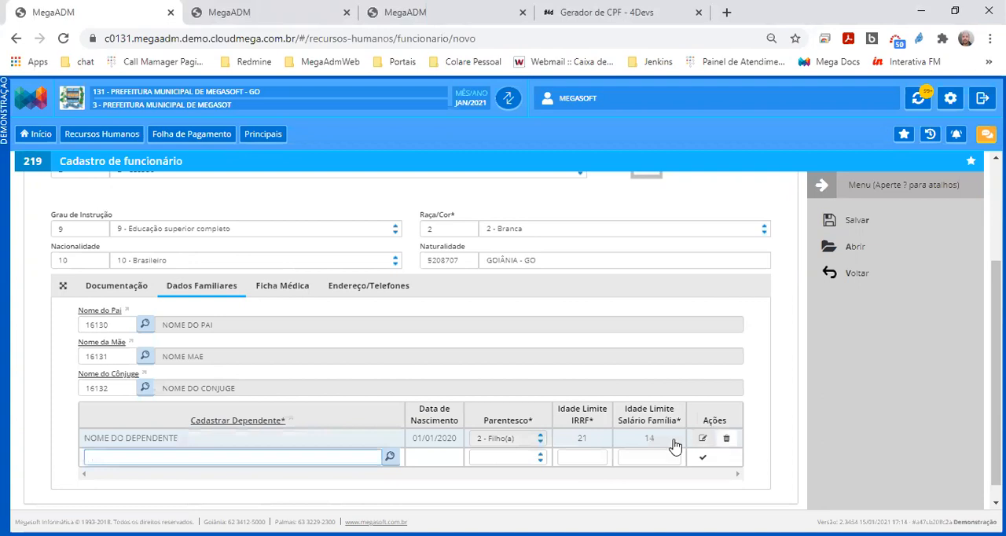
left_click_drag(197, 442, 87, 442)
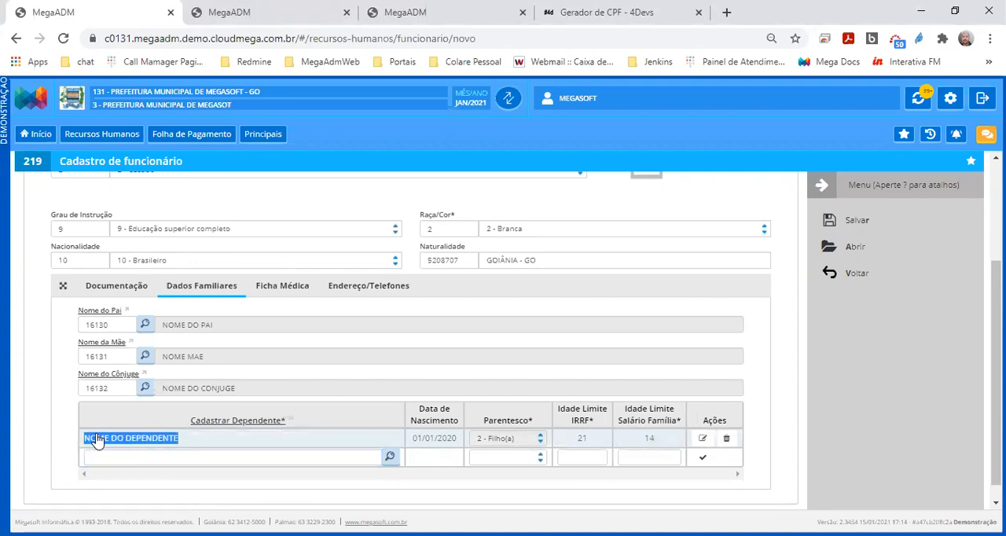
left_click_drag(96, 440, 301, 299)
Show the Ficha Médica fields, enable Possui Alguma Deficiência? to view the Deficiência options, and disable it again
left_click(294, 295)
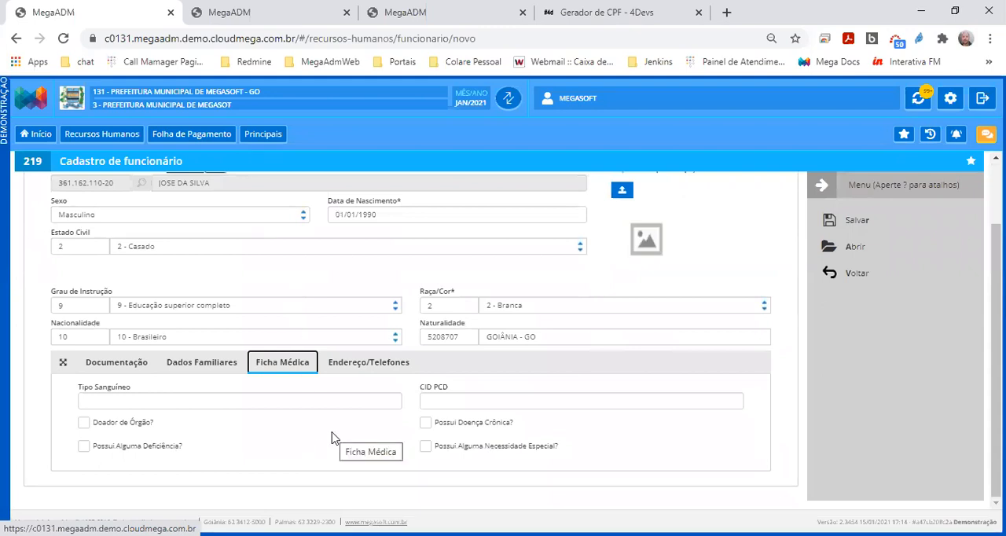
left_click(271, 401)
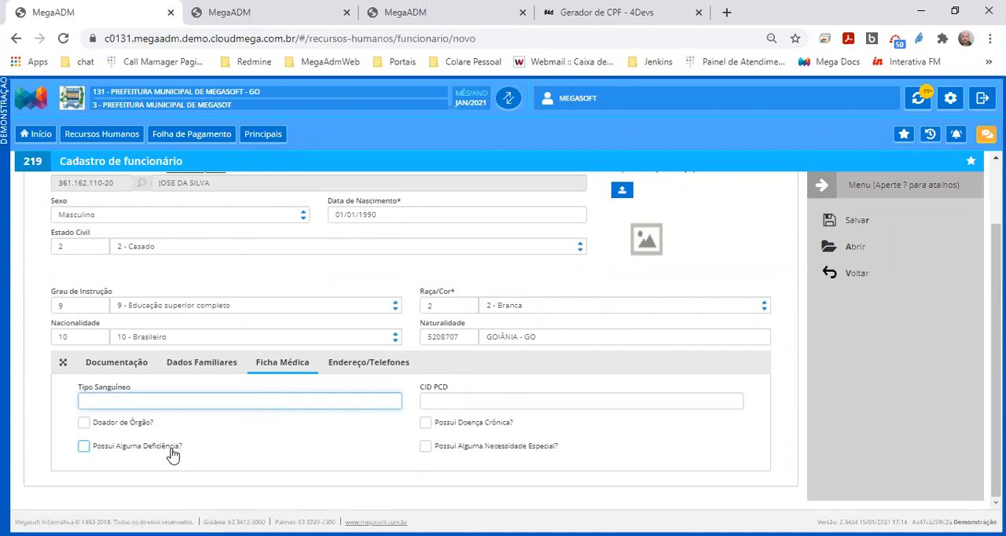
left_click(172, 456)
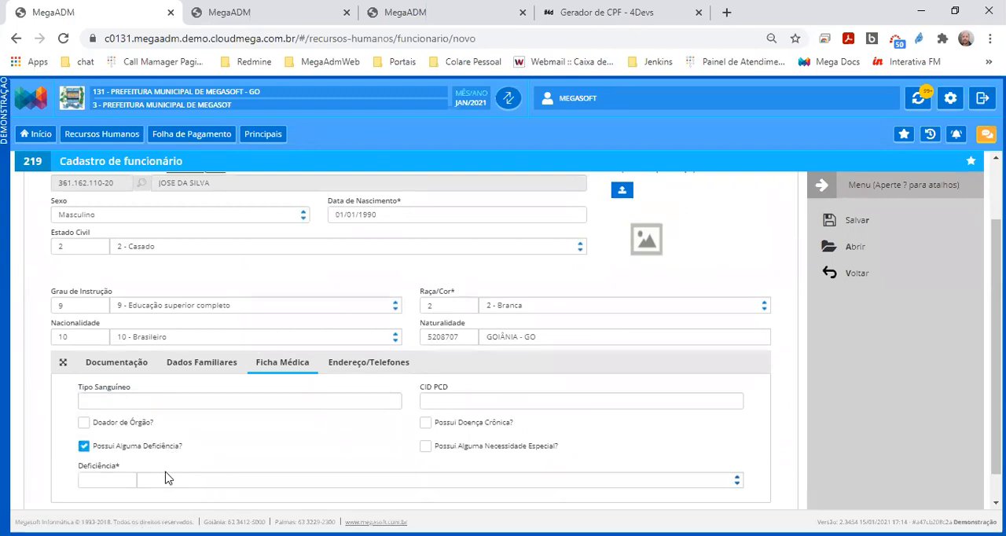
left_click(167, 476)
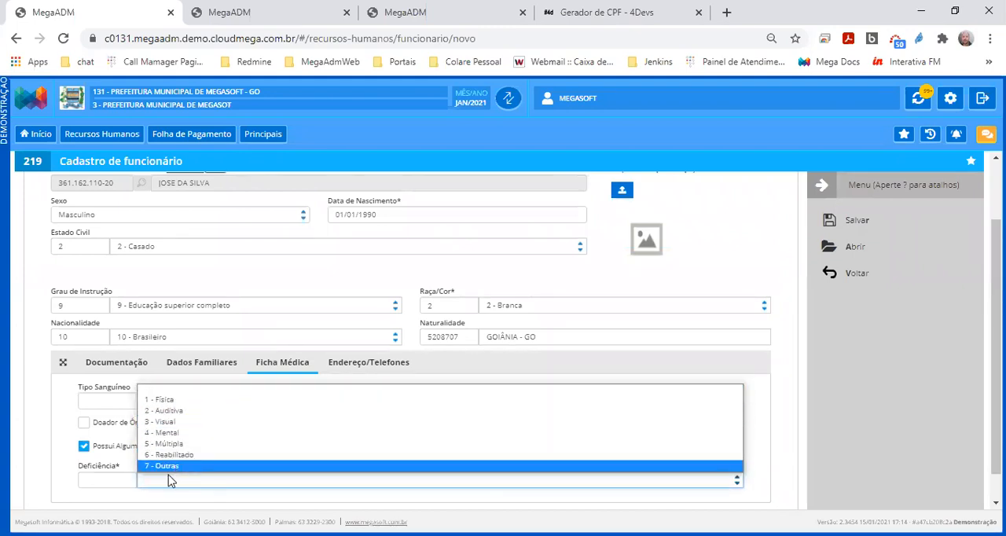
left_click(118, 483)
left_click(215, 480)
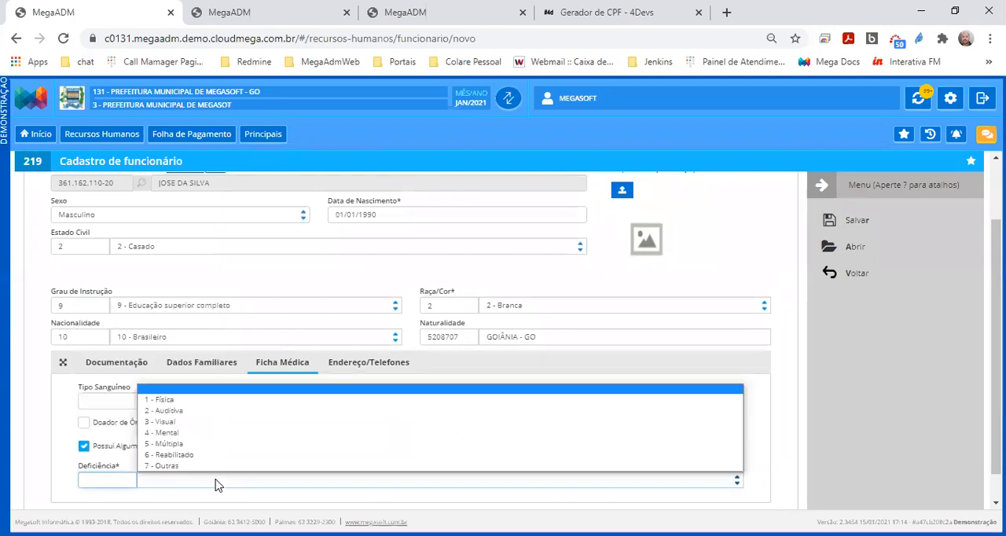
left_click(112, 448)
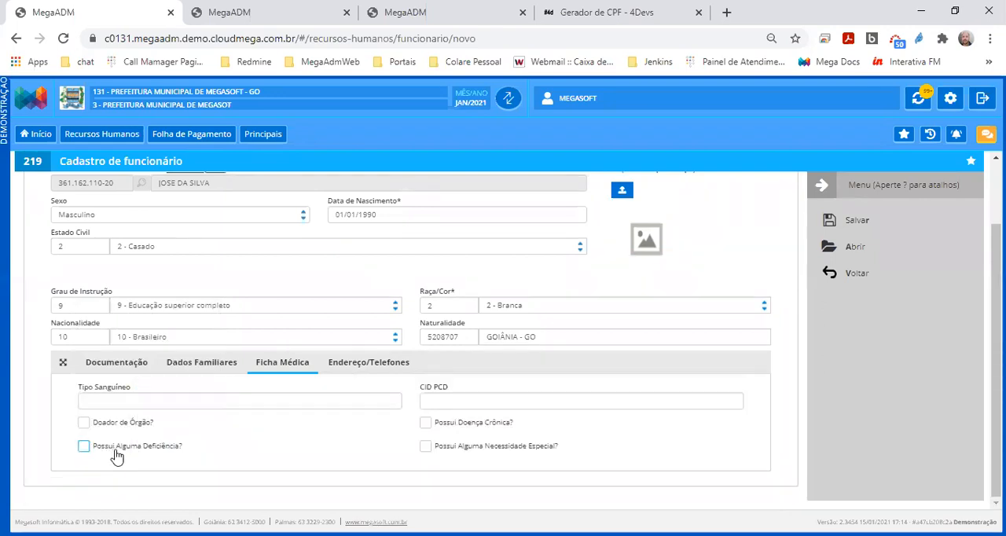
Fill in the employee's postal code, house number and address complement under Endereço/Telefones
left_click(356, 365)
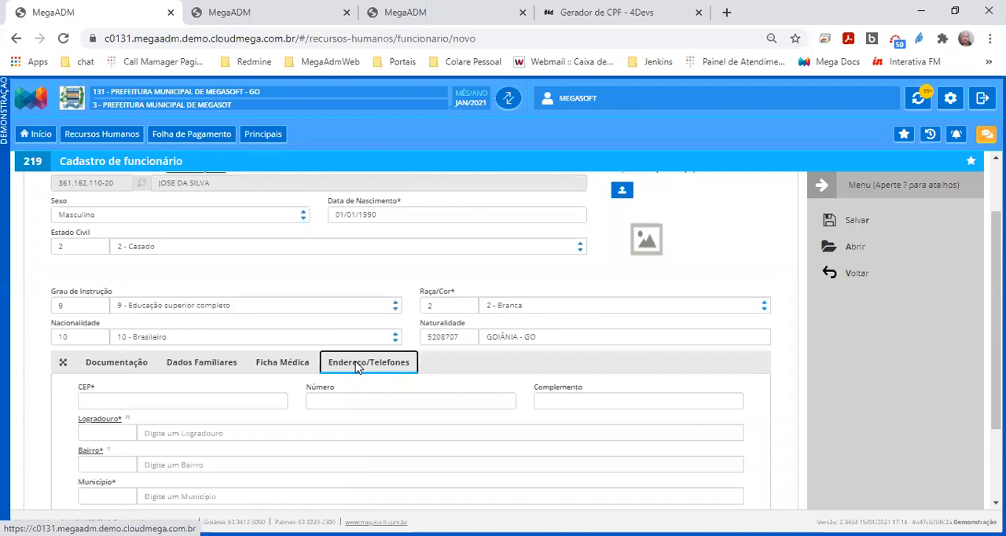
left_click(256, 401)
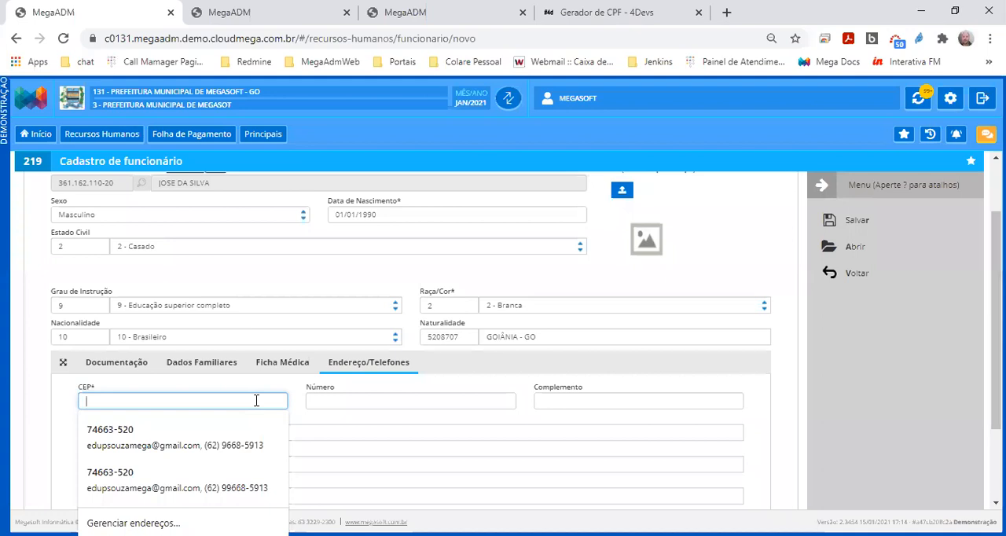
type("7300000")
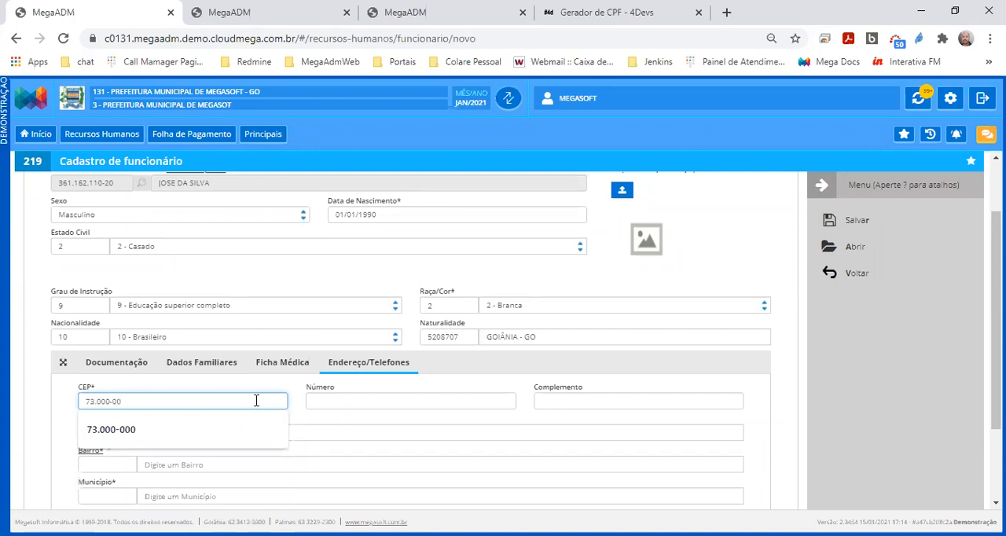
key("Tab")
type("174")
key("Tab")
type("QUADRA D")
type("1 LOTE 02")
key("Tab")
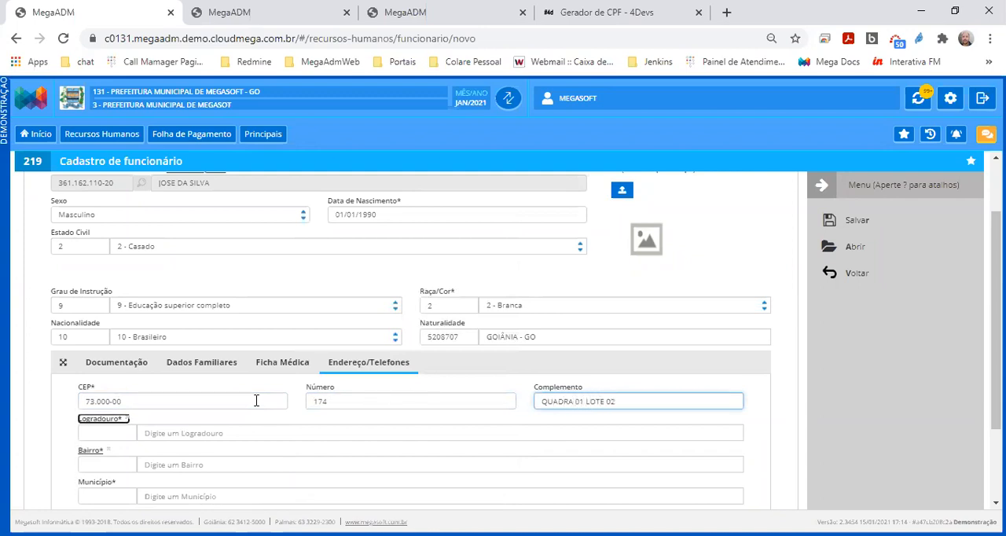
Search Logradouro for CENTRO and choose the first suggested street for the employee's address
left_click(243, 432)
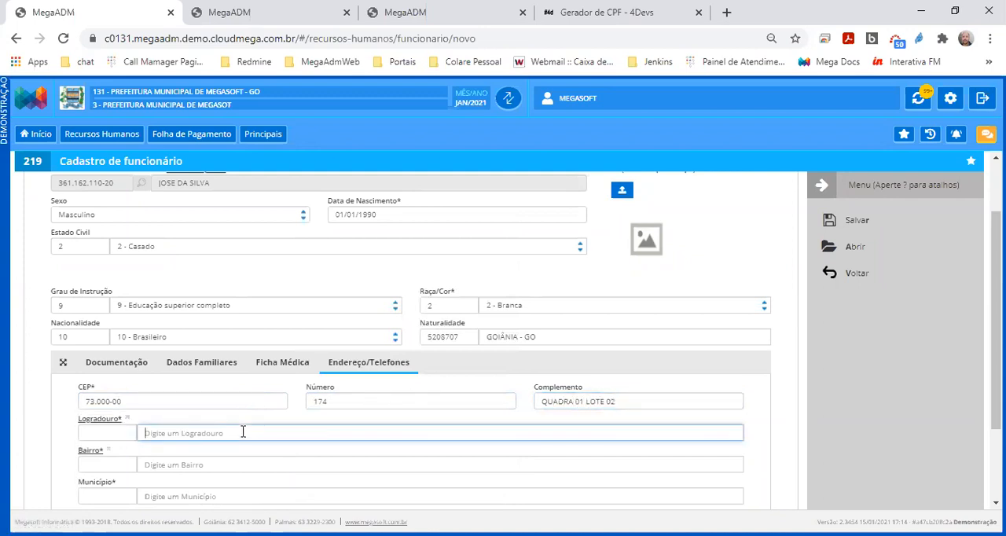
type("CENTRO")
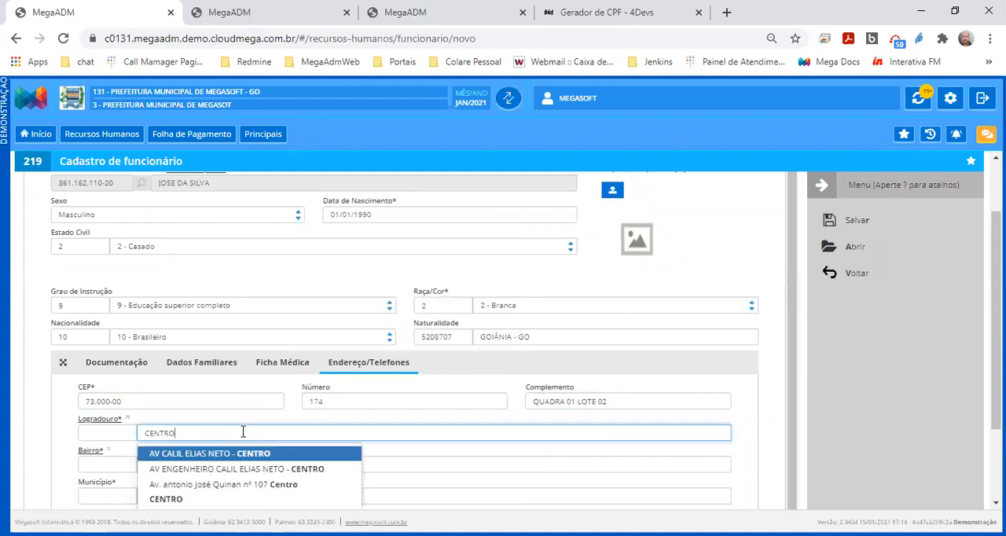
key("Return")
Replace the stray text in Bairro with the employee's neighbourhood and choose the first suggestion
left_click(199, 465)
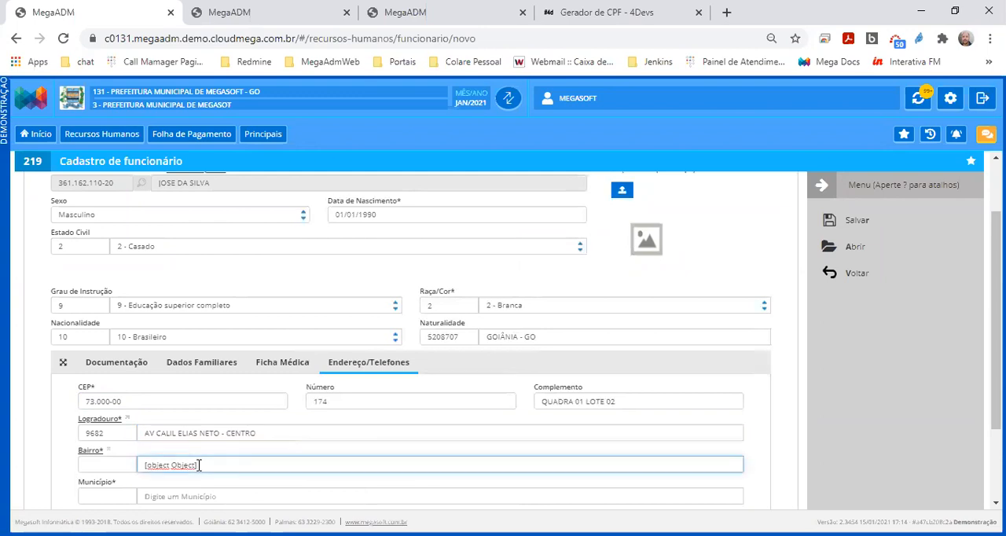
key("BackSpace")
key("BackSpace")
key("BackSpace")
key("BackSpace")
key("BackSpace")
key("BackSpace")
key("BackSpace")
key("BackSpace")
key("BackSpace")
key("BackSpace")
key("BackSpace")
key("BackSpace")
key("BackSpace")
key("BackSpace")
key("BackSpace")
type("CENTRP")
key("BackSpace")
type("O")
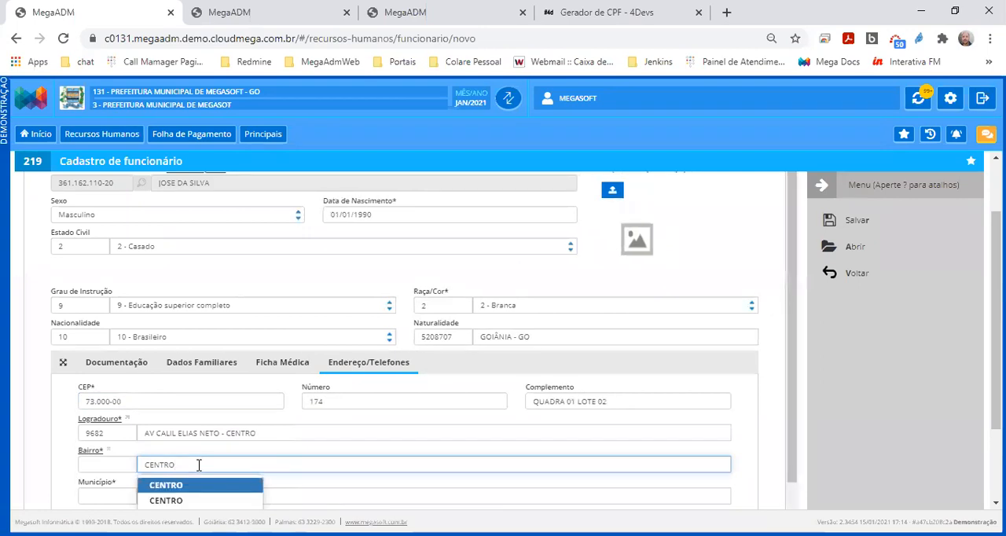
left_click(197, 485)
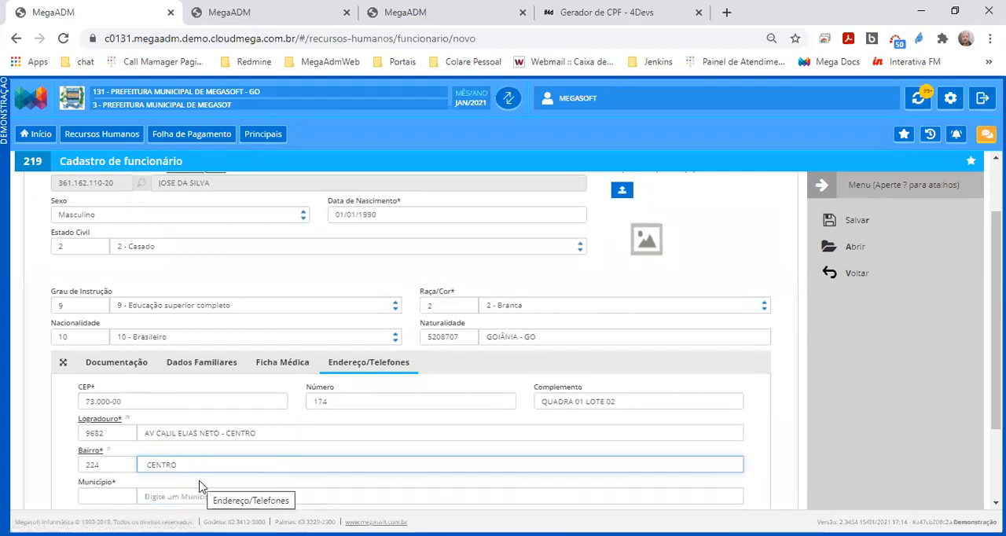
Fill in Município with the employee's city from the suggestions and open the Tipo de Habitação options
left_click(188, 497)
type("GOIANIA")
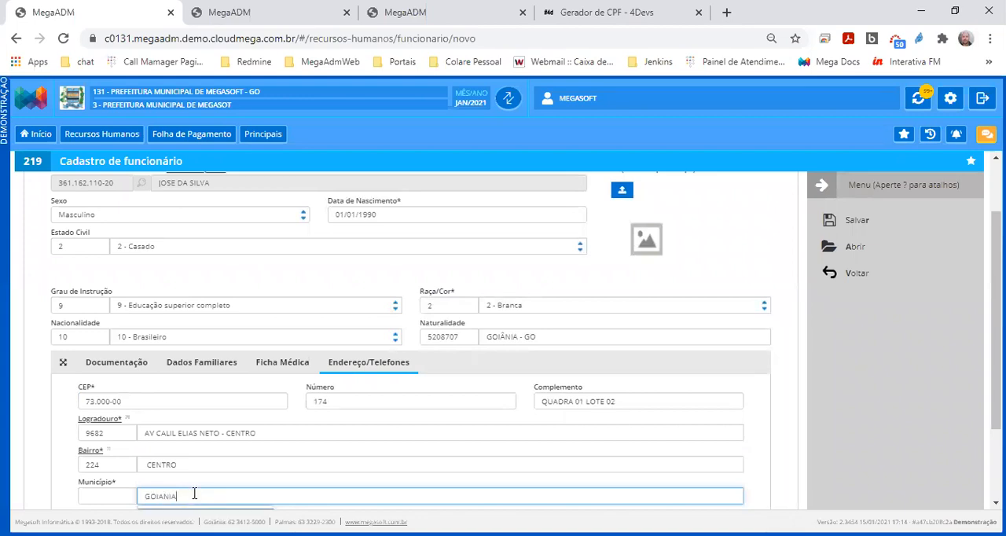
scroll(195, 494, "down", 2)
left_click(170, 439)
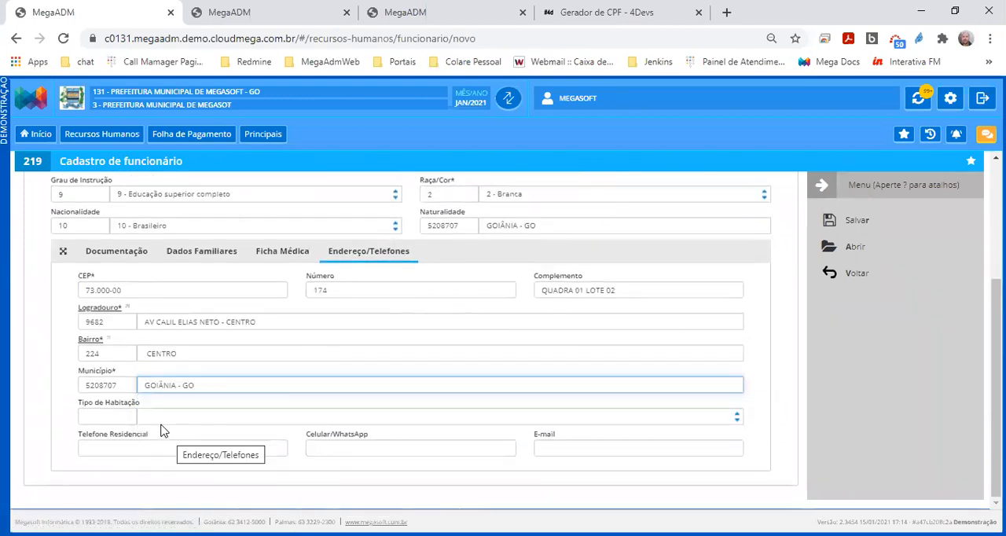
left_click(166, 418)
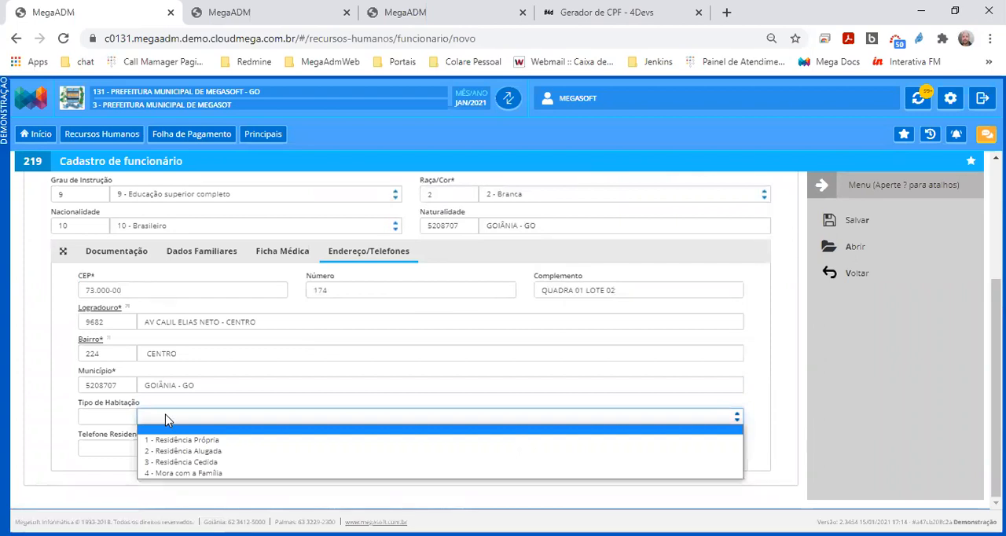
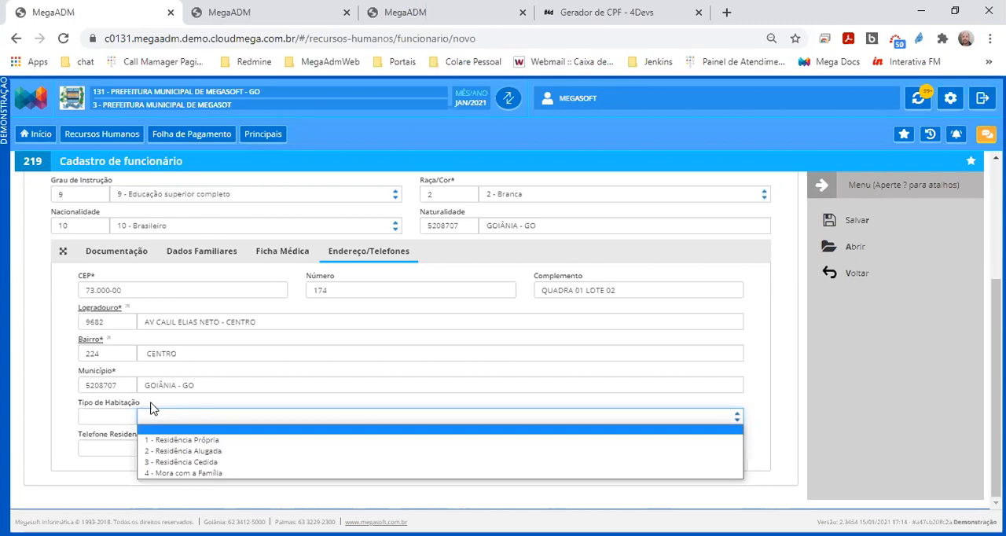
left_click_drag(143, 404, 74, 406)
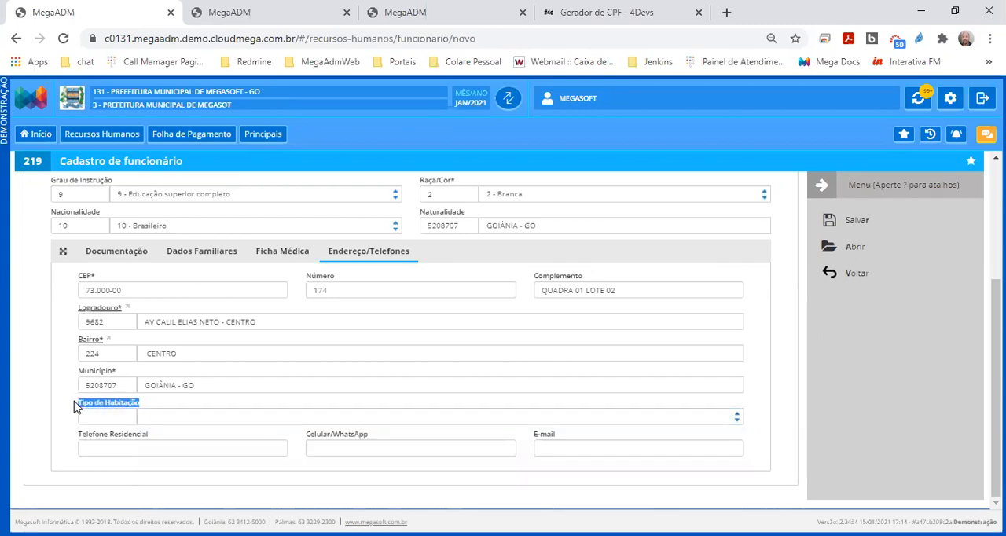
left_click(186, 417)
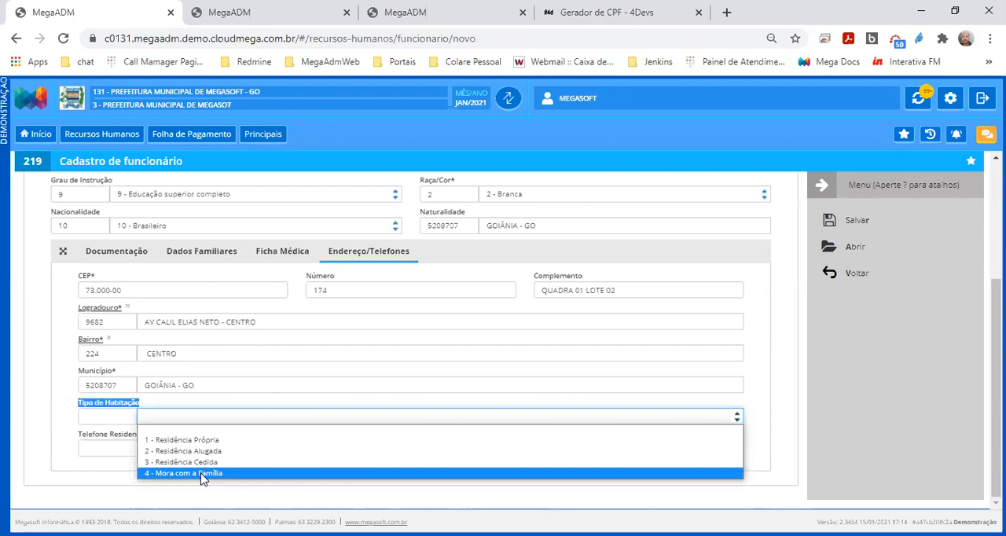
key("alt+Tab")
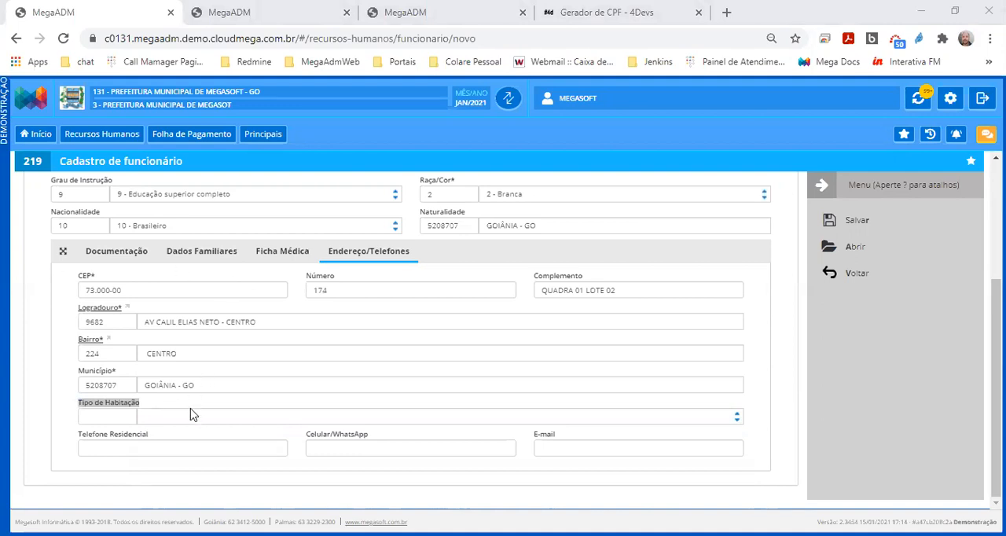
Fill in the employee's home phone and e-mail under Endereço/Telefones with the first saved contact suggestion
left_click_drag(154, 437, 83, 437)
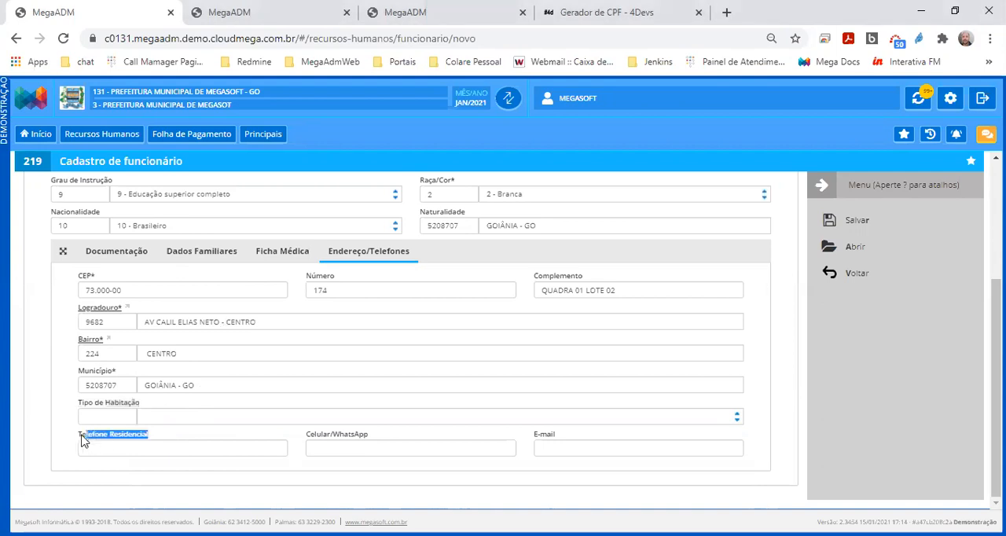
left_click(308, 450)
left_click_drag(565, 440, 534, 438)
left_click(548, 449)
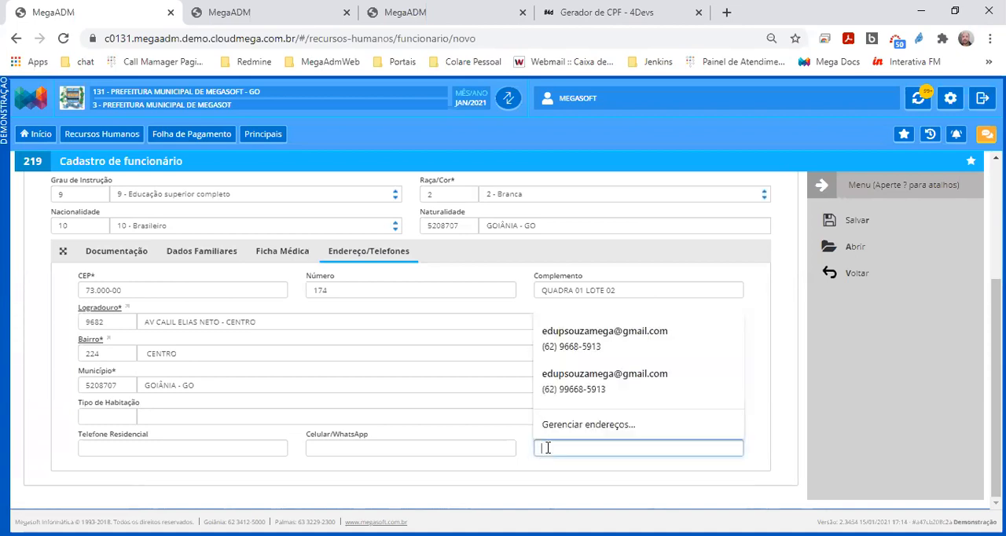
left_click(576, 347)
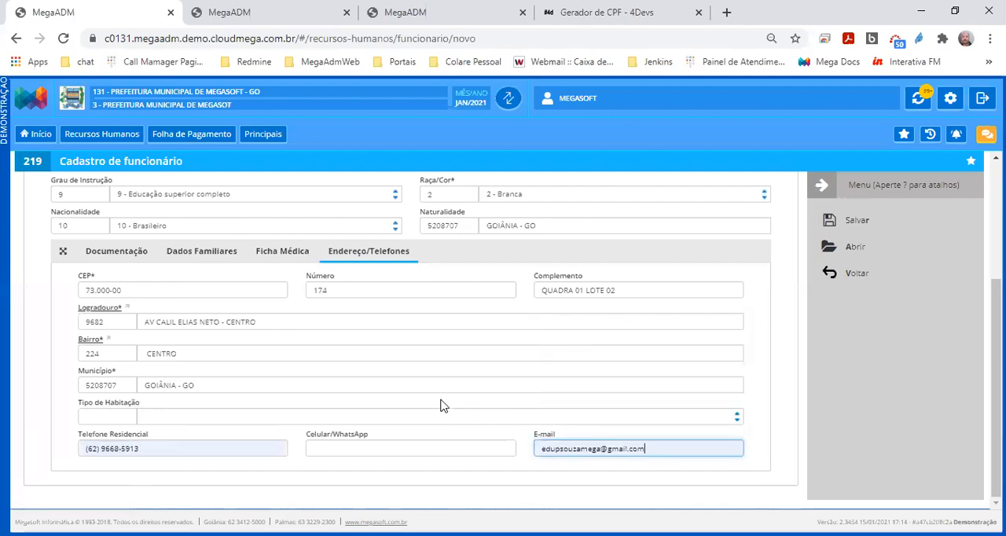
In Dados do Funcionário, set Data da Admissão to 01/01/2021 and Decreto Nomeação to 10/2021
scroll(440, 405, "up", 4)
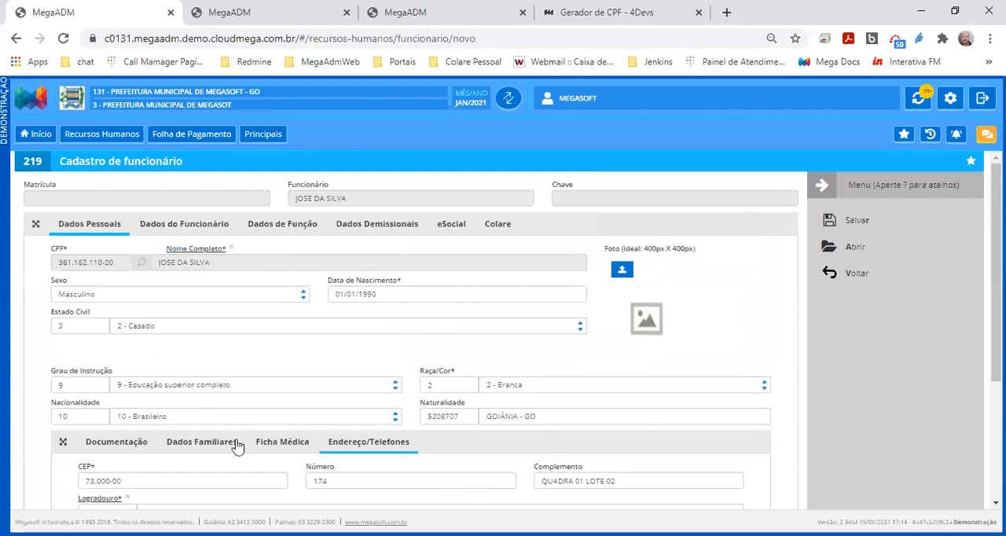
left_click(159, 228)
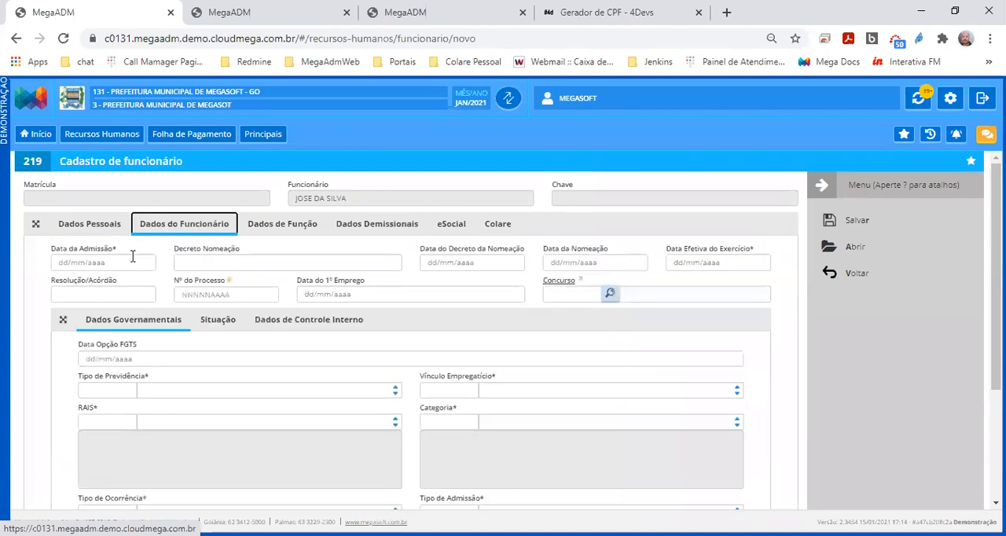
left_click_drag(118, 252, 50, 254)
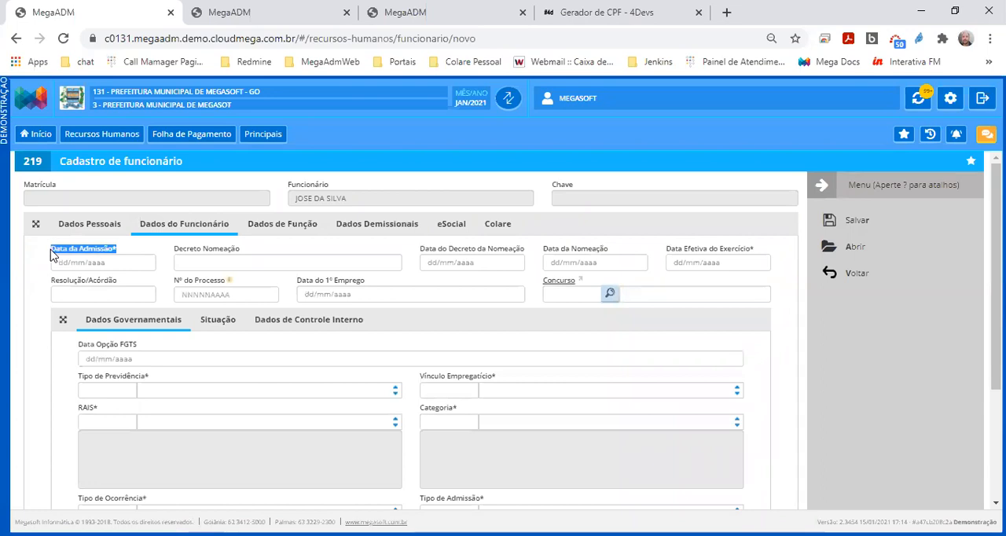
left_click(118, 263)
type("01/01/2020")
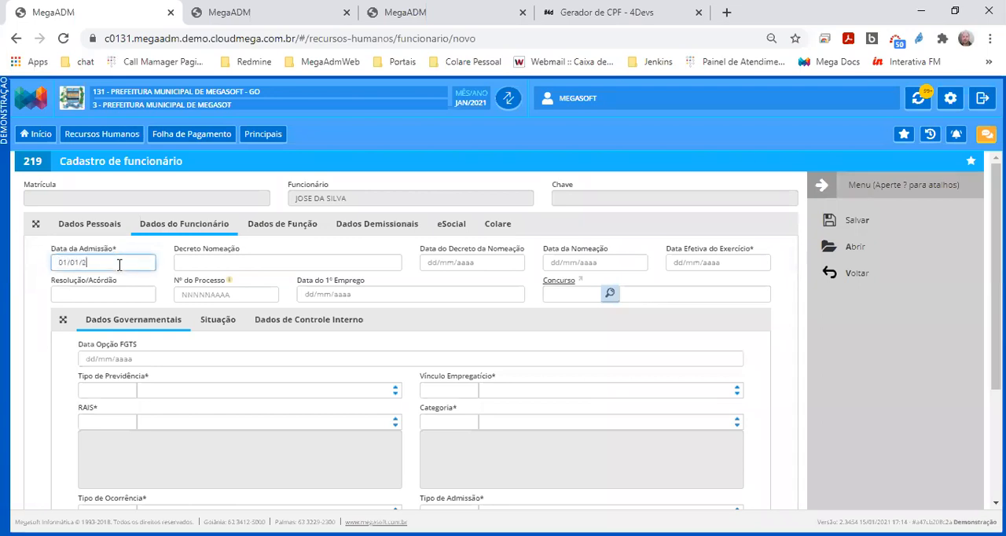
key("BackSpace")
type("1")
key("Tab")
type("10/2021")
key("Tab")
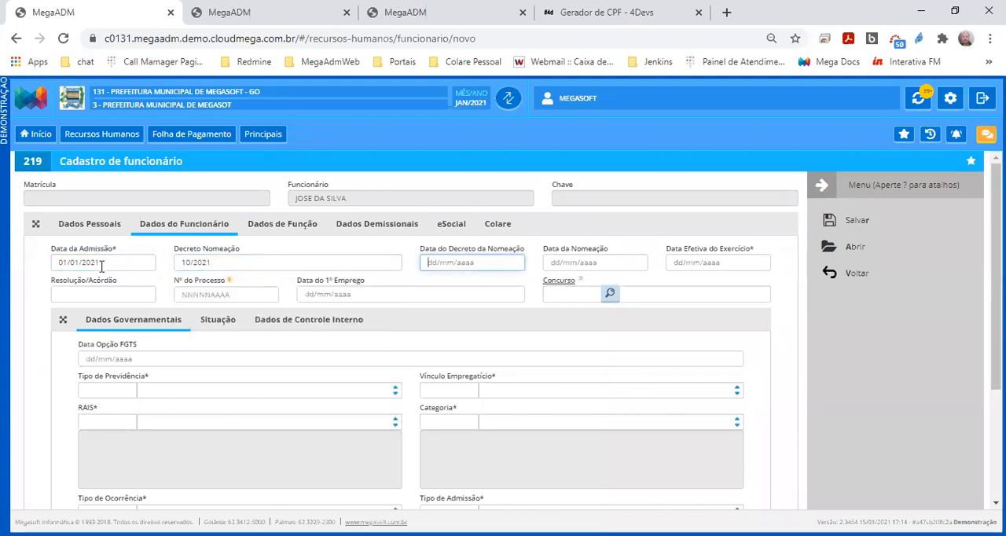
Copy the admission date 01/01/2021 into Data do Decreto da Nomeação, Data da Nomeação and Data Efetiva do Exercício
left_click_drag(101, 266, 56, 267)
key("ctrl+c")
key("Tab")
key("Tab")
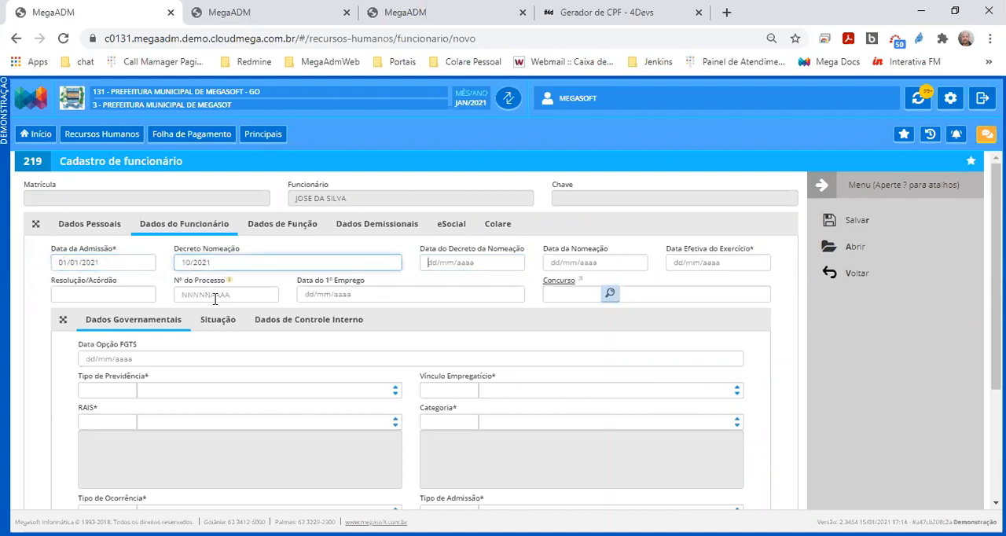
key("ctrl+v")
key("Tab")
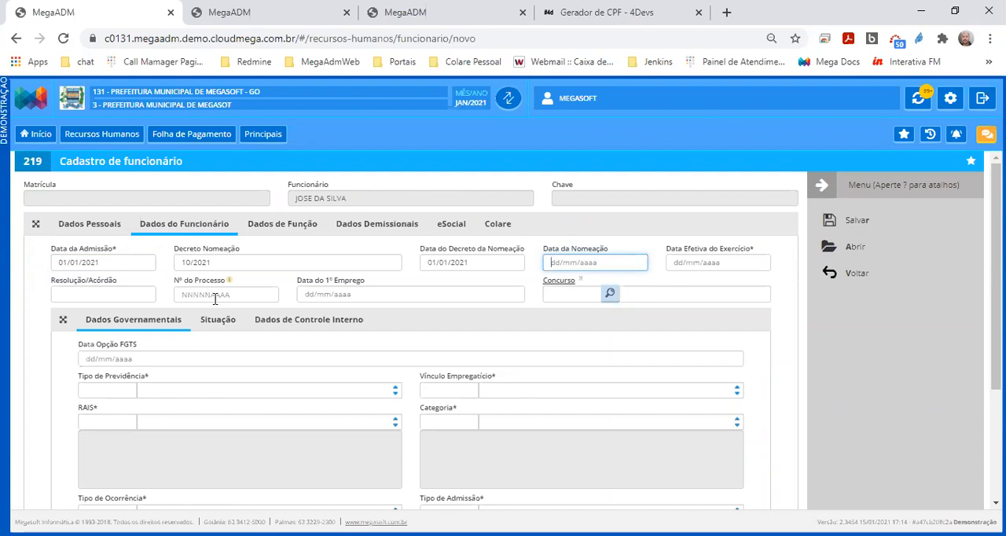
key("ctrl+v")
key("Tab")
key("ctrl+v")
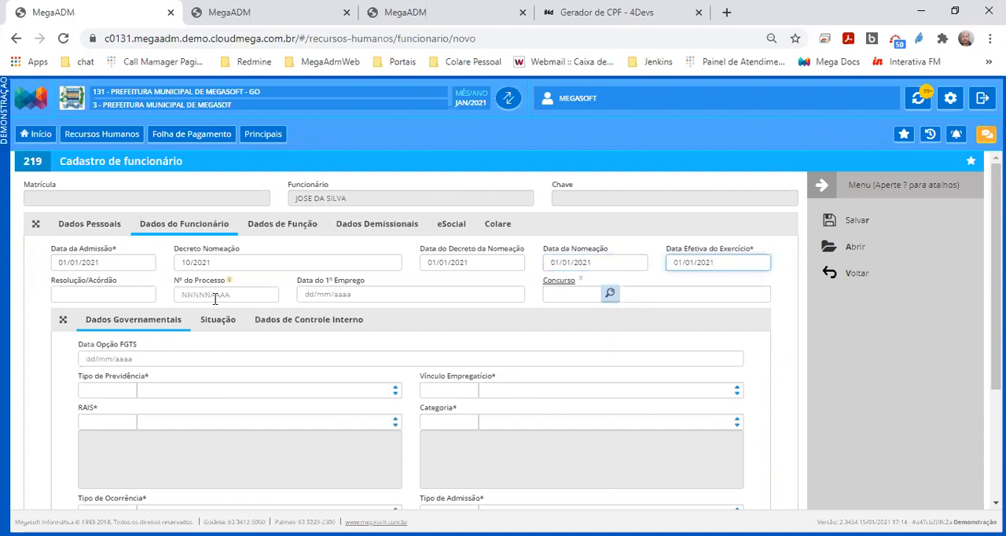
left_click_drag(119, 289, 50, 286)
left_click_drag(165, 286, 239, 288)
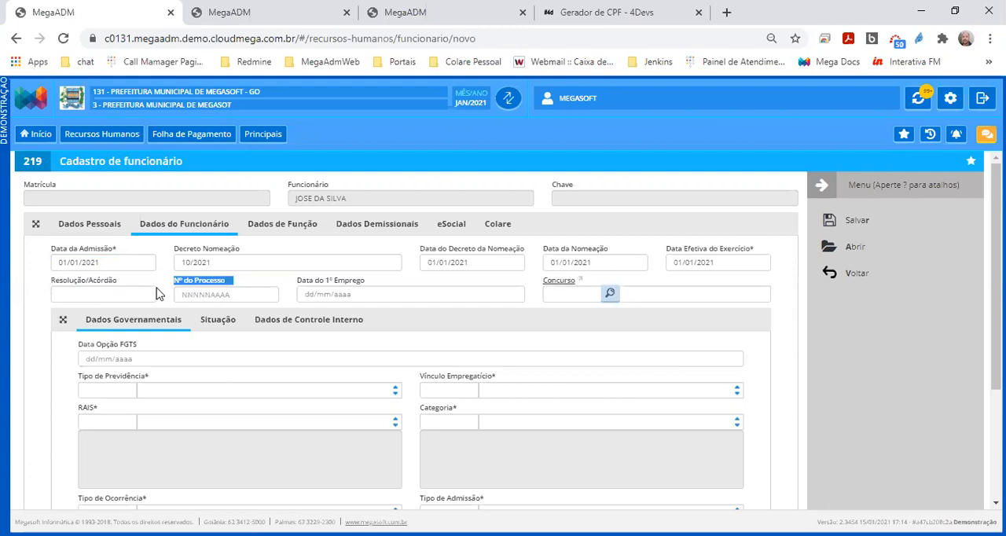
left_click(127, 290)
left_click_drag(160, 284, 376, 289)
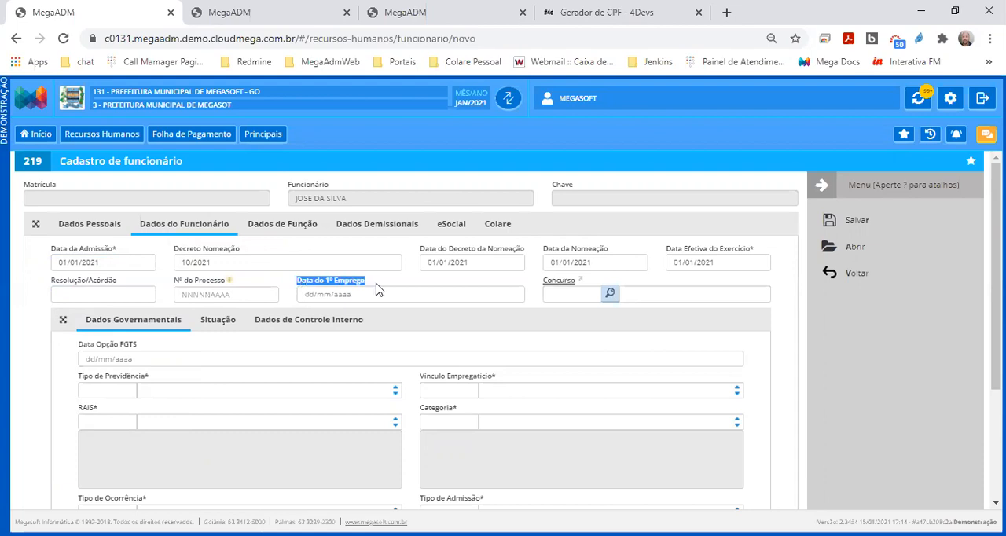
left_click_drag(539, 287, 580, 285)
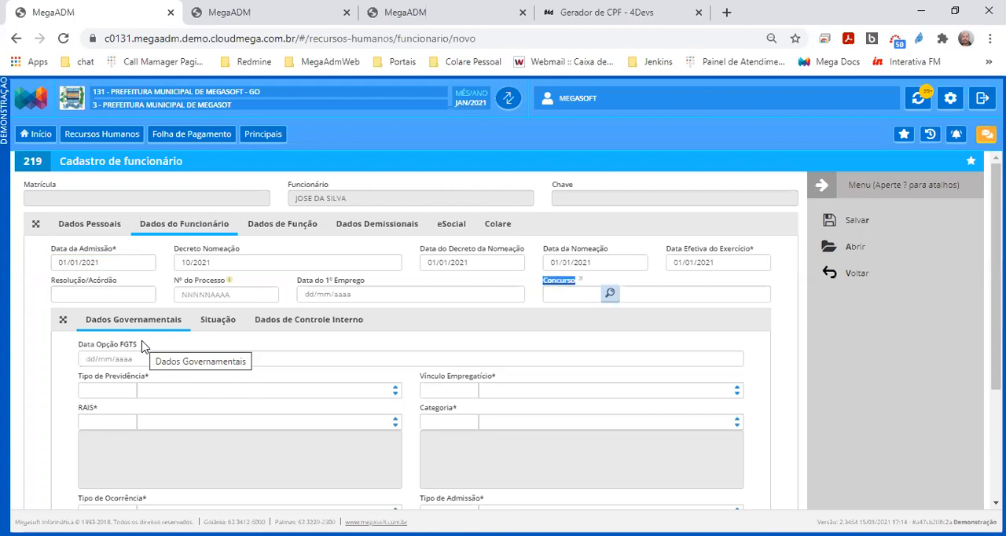
left_click_drag(142, 347, 76, 344)
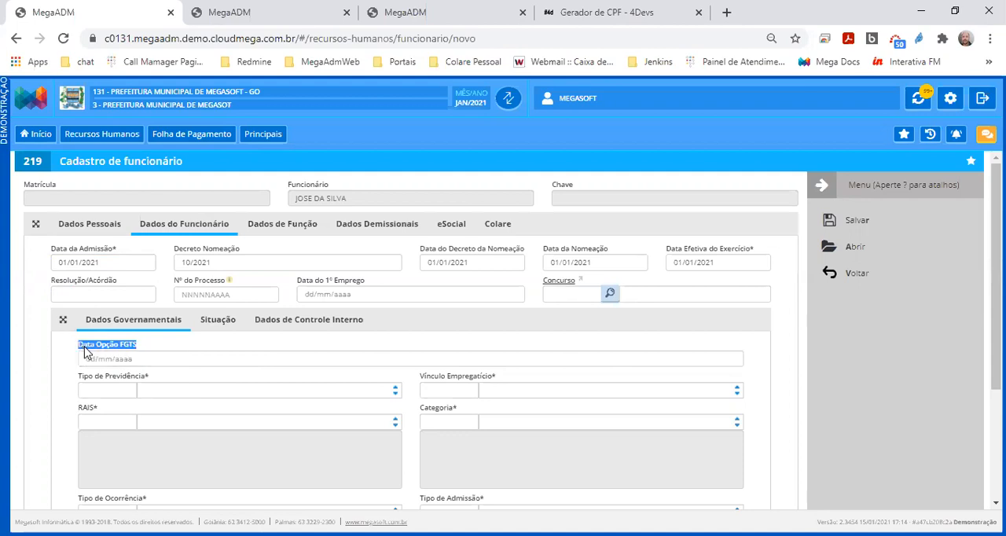
Set Tipo de Previdência to 2 - Regime Geral (INSS) under Dados Governamentais
left_click_drag(79, 379, 157, 388)
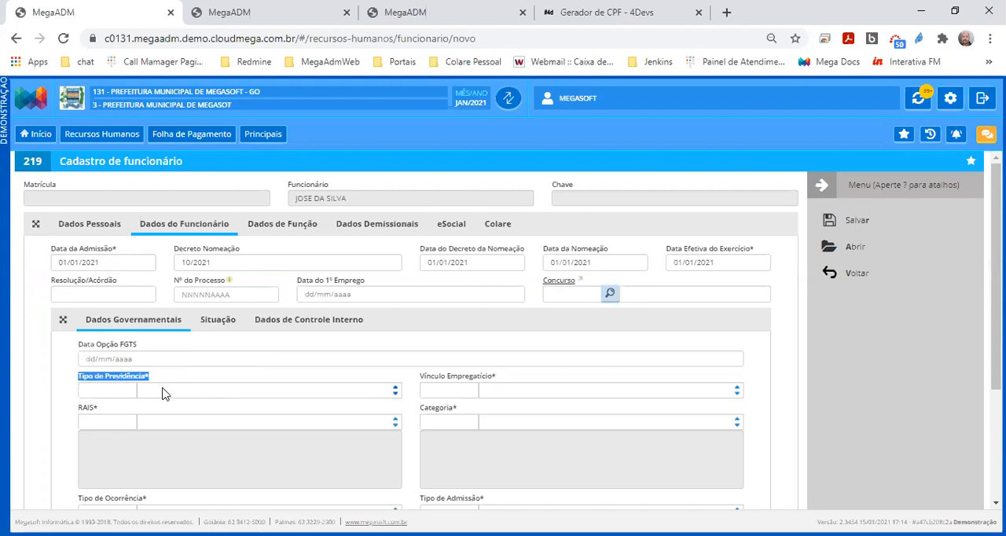
left_click(162, 391)
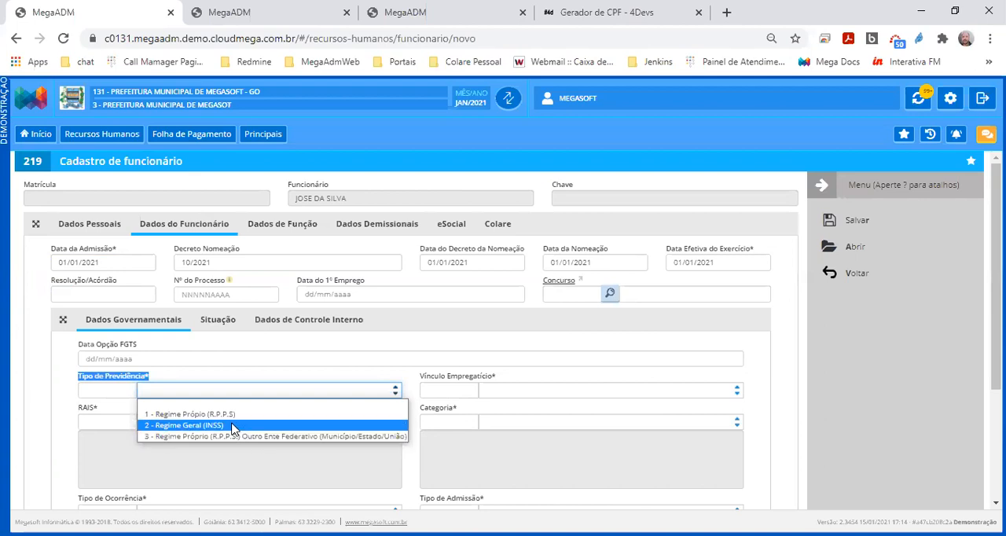
left_click(233, 429)
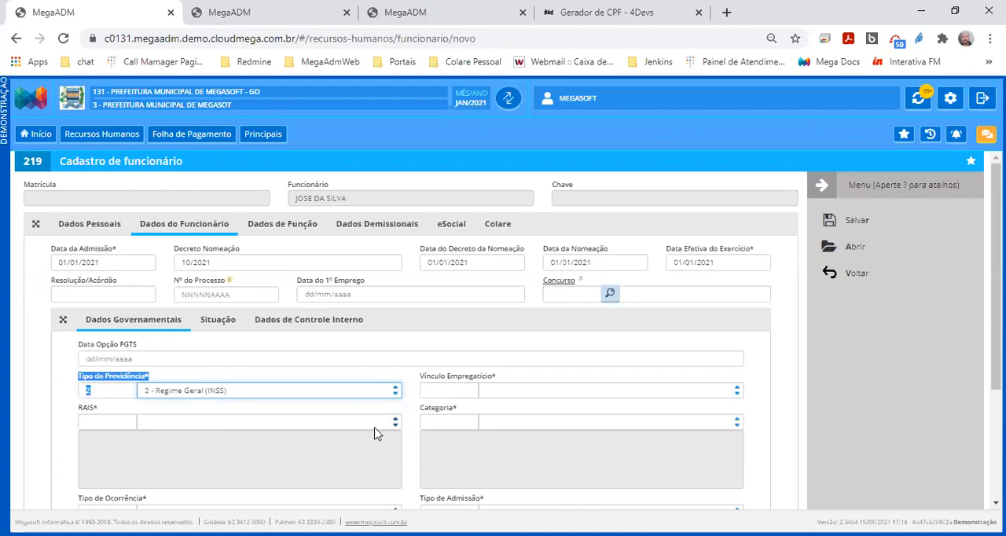
Set Vínculo Empregatício to 35 - Servidor público não-efetivo and RAIS to 2 - Admissão de empregado com emprego anterior (reemprego)
left_click_drag(417, 383, 498, 385)
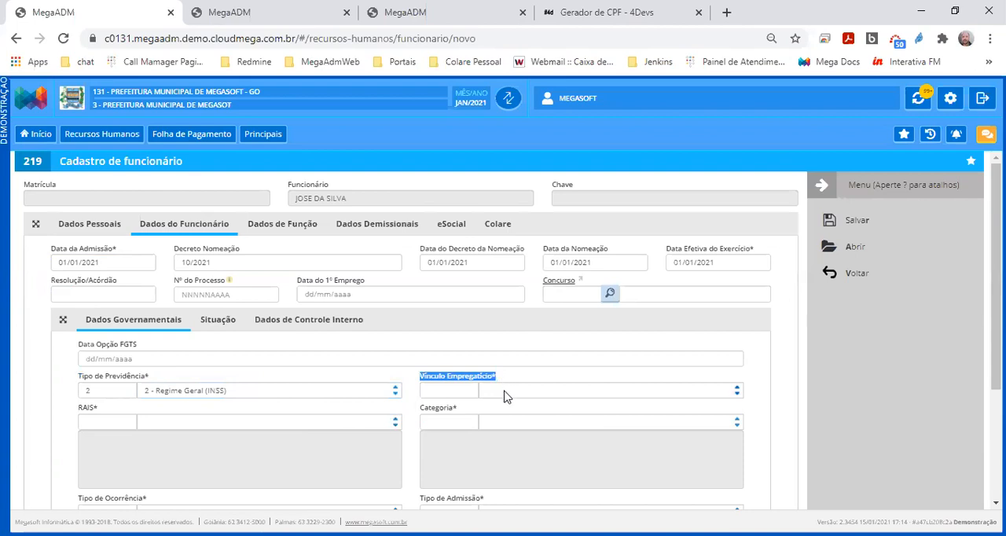
left_click(507, 390)
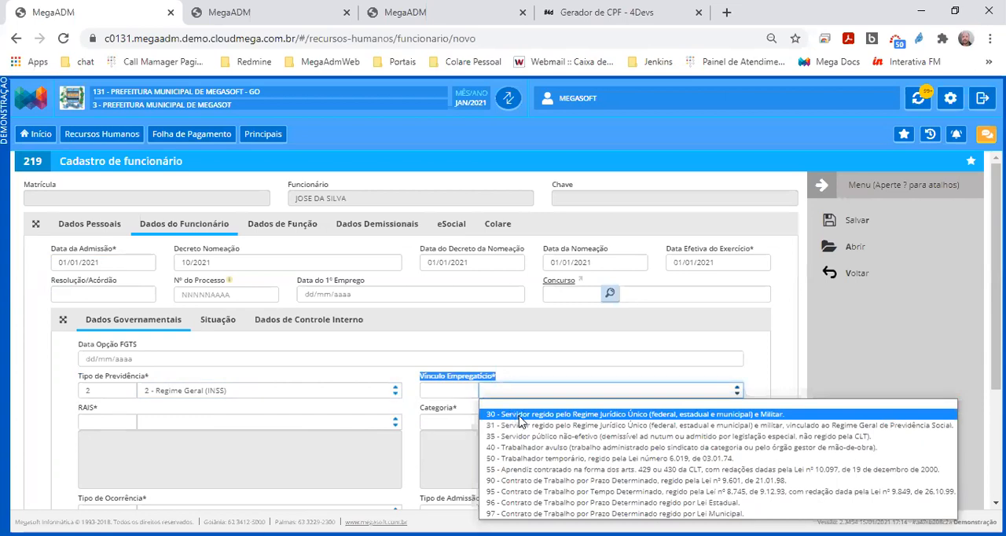
left_click(519, 417)
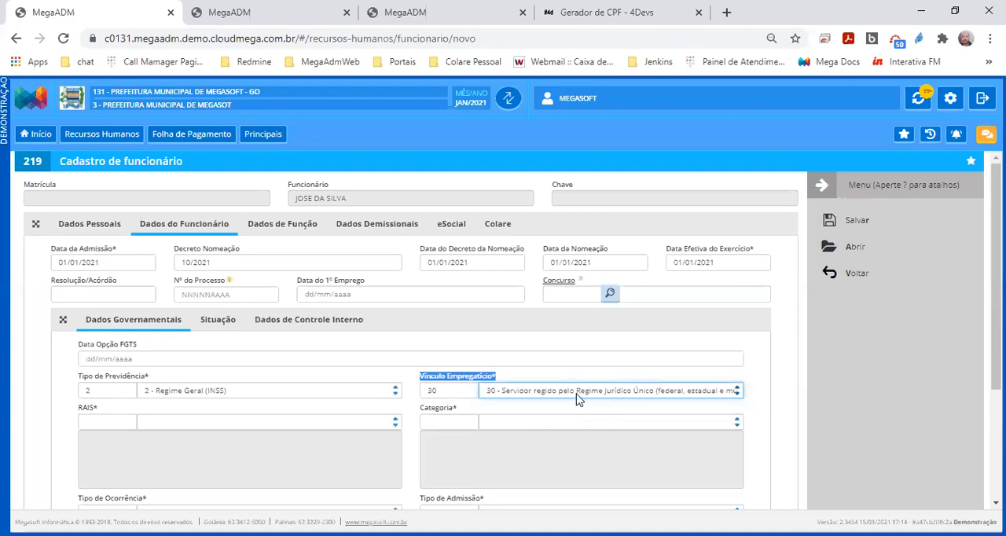
left_click(577, 395)
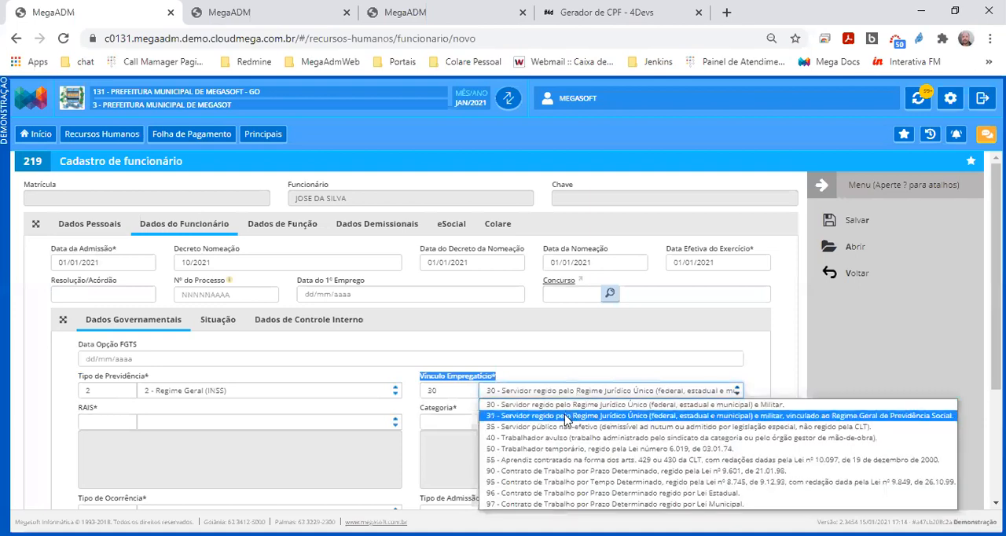
left_click(512, 430)
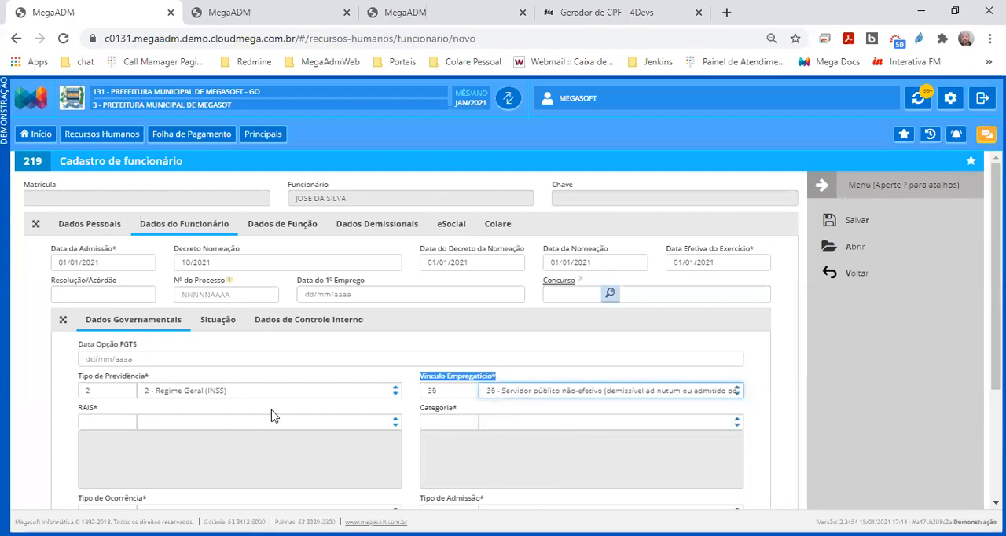
left_click(173, 425)
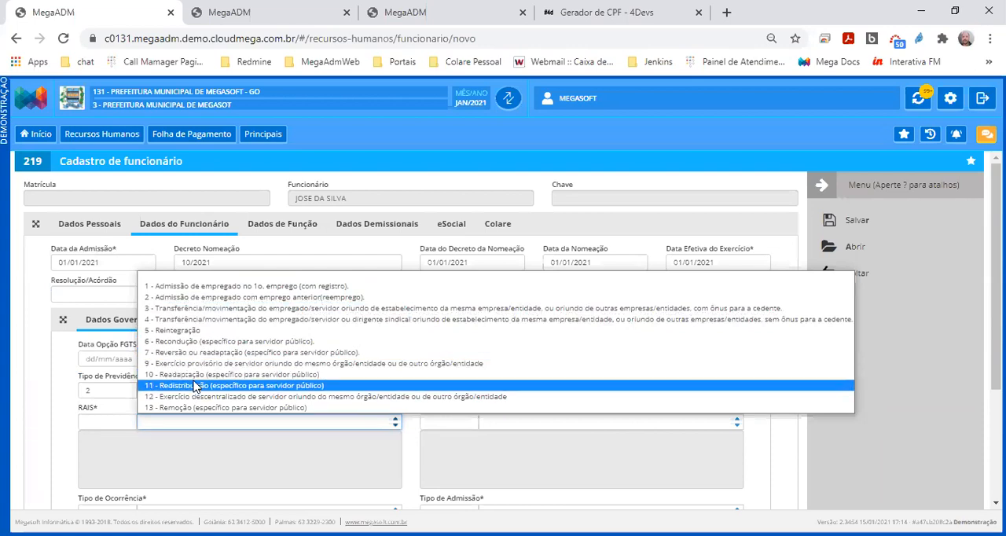
left_click(194, 298)
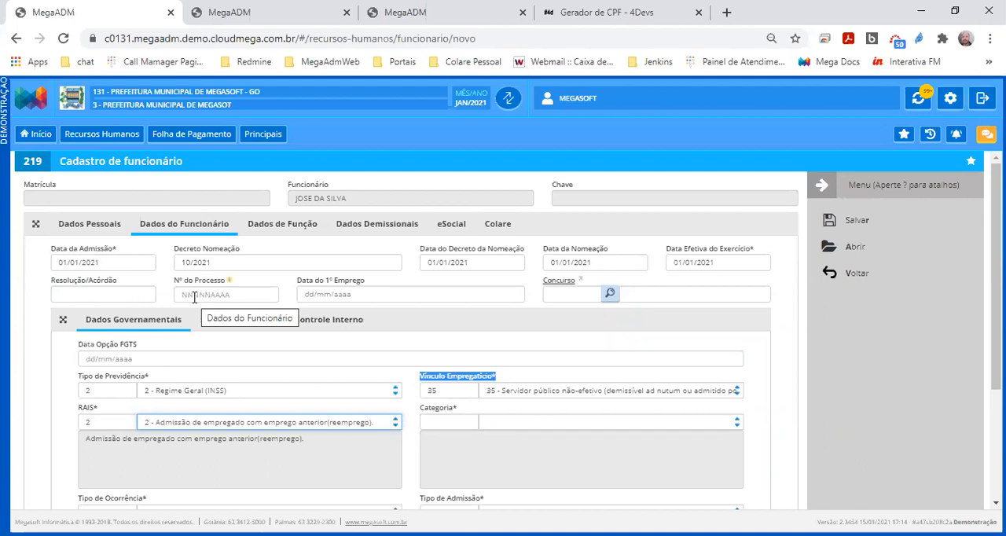
Set Categoria to 21 - SERVIDOR PÚBLICO TITULAR DE CARGO EFETIVO, MAGISTR after trying categories 19 and 20
left_click(531, 427)
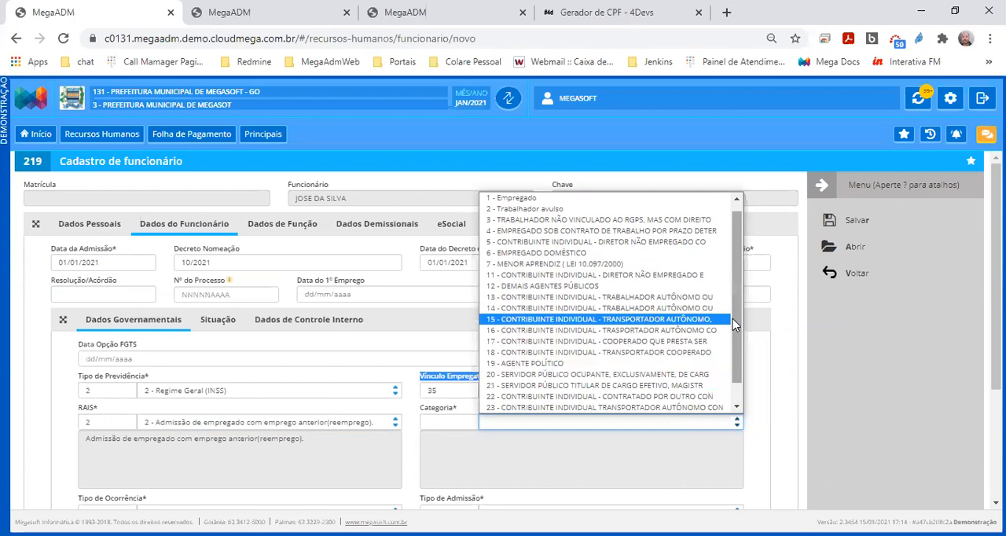
left_click(566, 364)
left_click(530, 424)
scroll(530, 423, "down", 1)
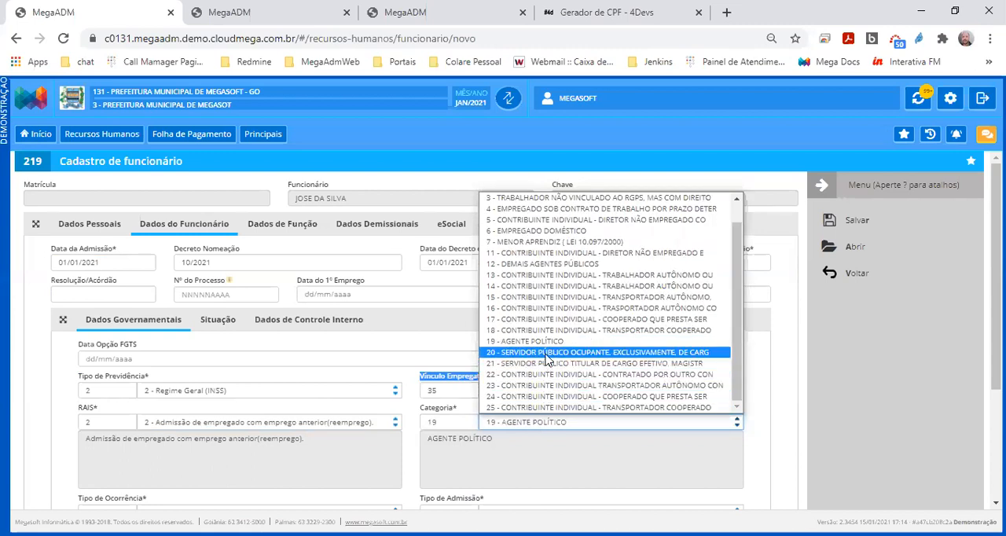
left_click(547, 353)
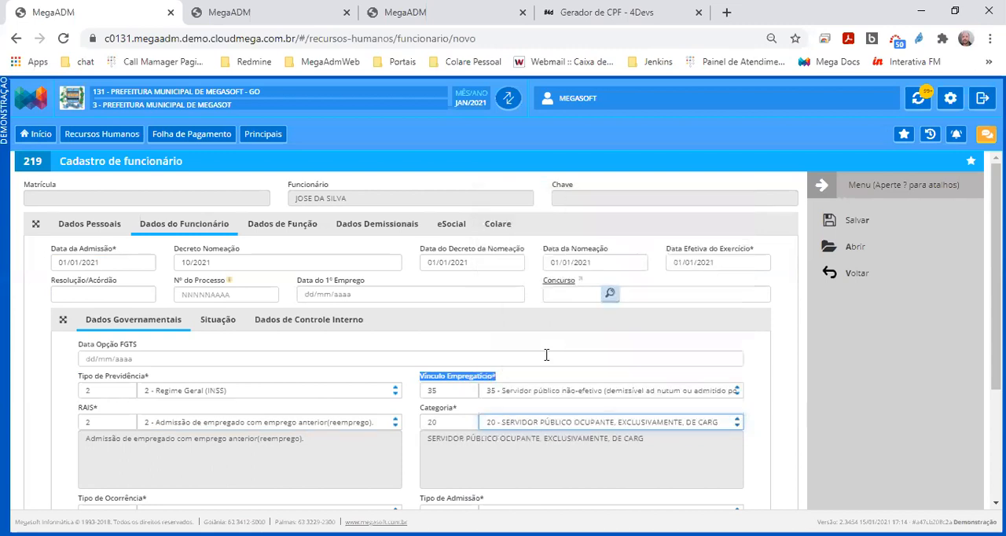
left_click(529, 424)
scroll(535, 405, "down", 1)
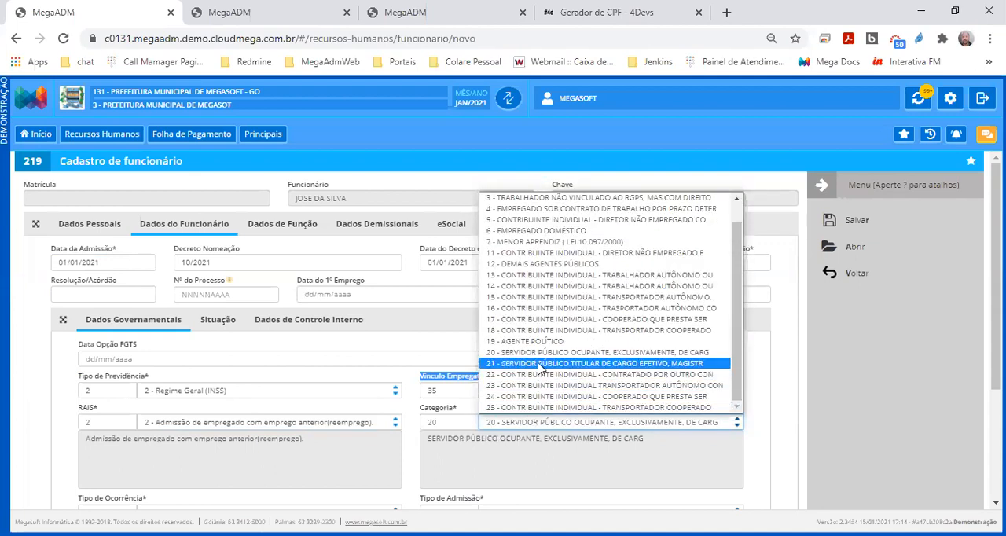
left_click(539, 366)
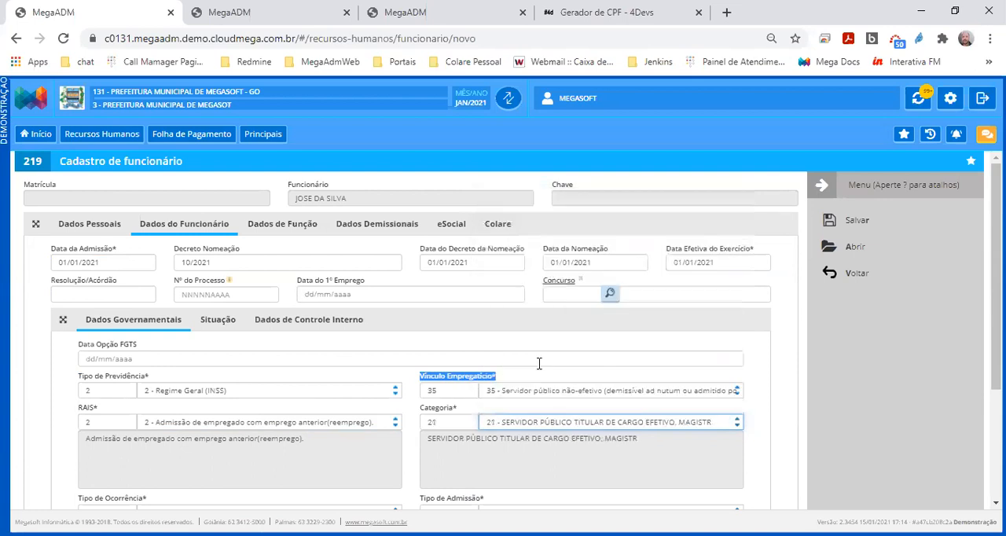
Change Categoria to 20 - SERVIDOR PÚBLICO OCUPANTE, EXCLUSIVAMENTE, DE CARG
left_click(525, 425)
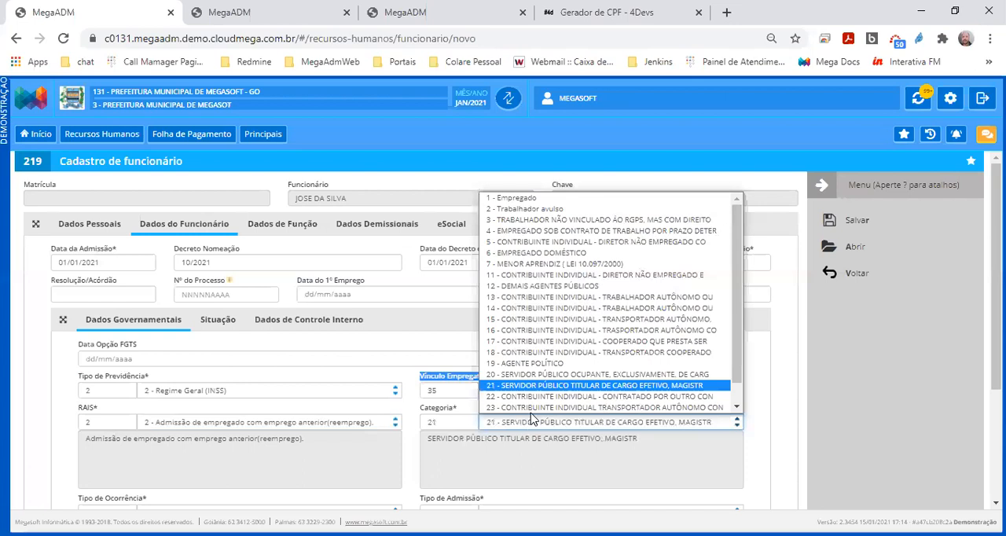
scroll(582, 377, "down", 1)
scroll(588, 326, "up", 1)
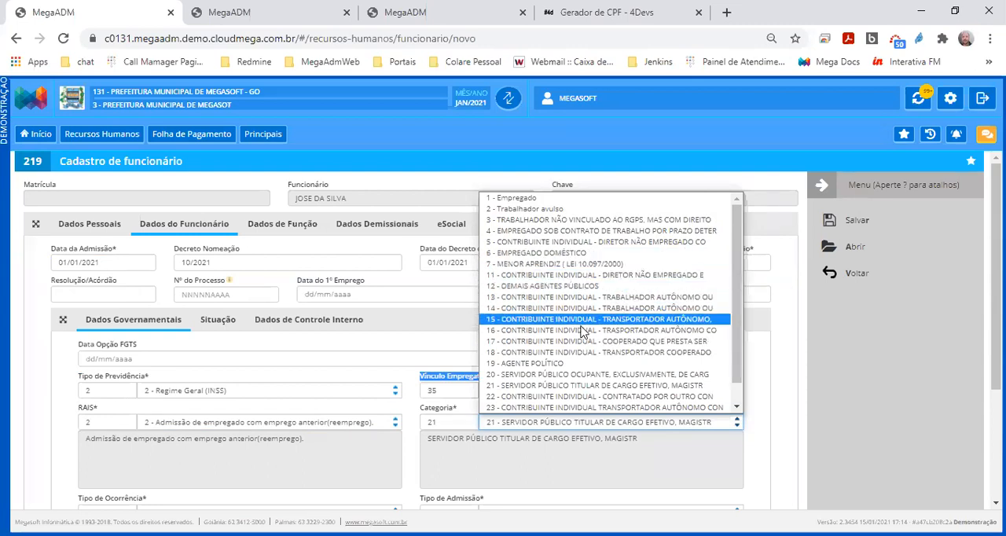
left_click(548, 375)
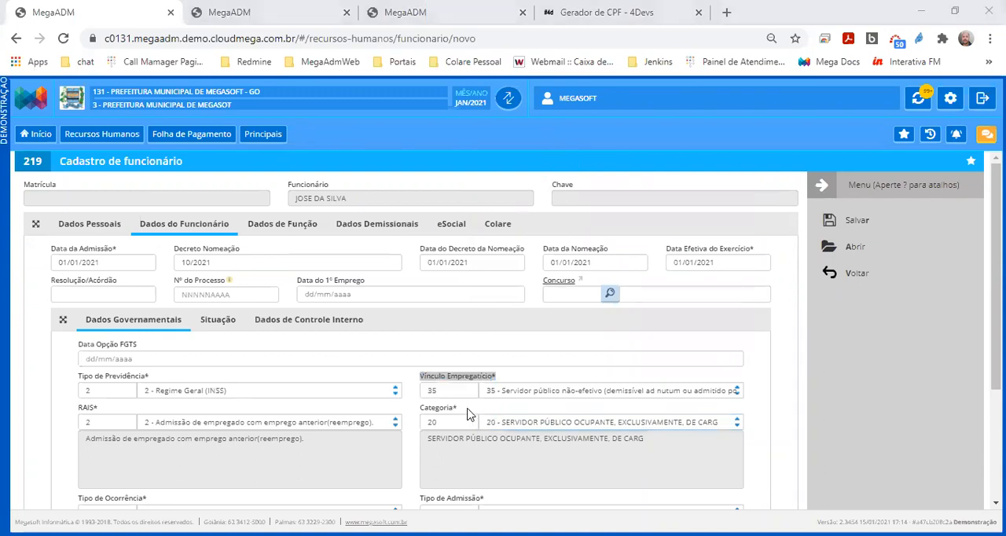
left_click_drag(467, 408, 417, 413)
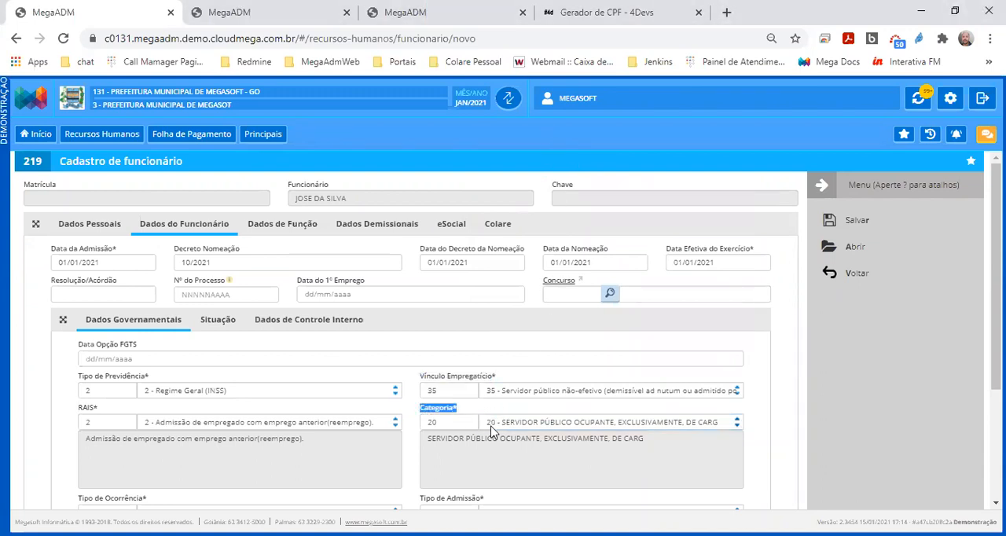
Try Mais de um vínculo empregatício - Não exposição a agente nocivo as Tipo de Ocorrência and restore it to 0 - Nenhum
scroll(491, 431, "down", 2)
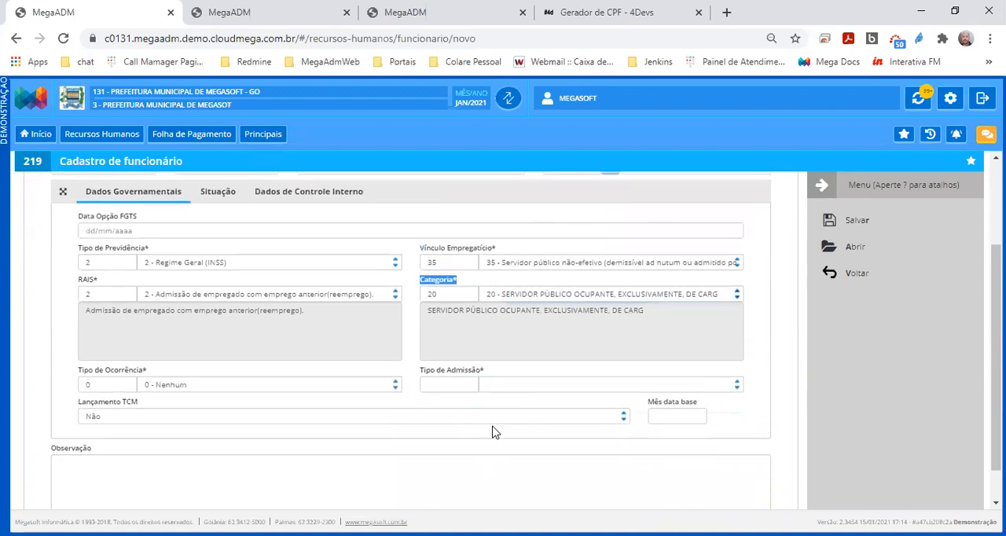
left_click_drag(162, 346, 88, 355)
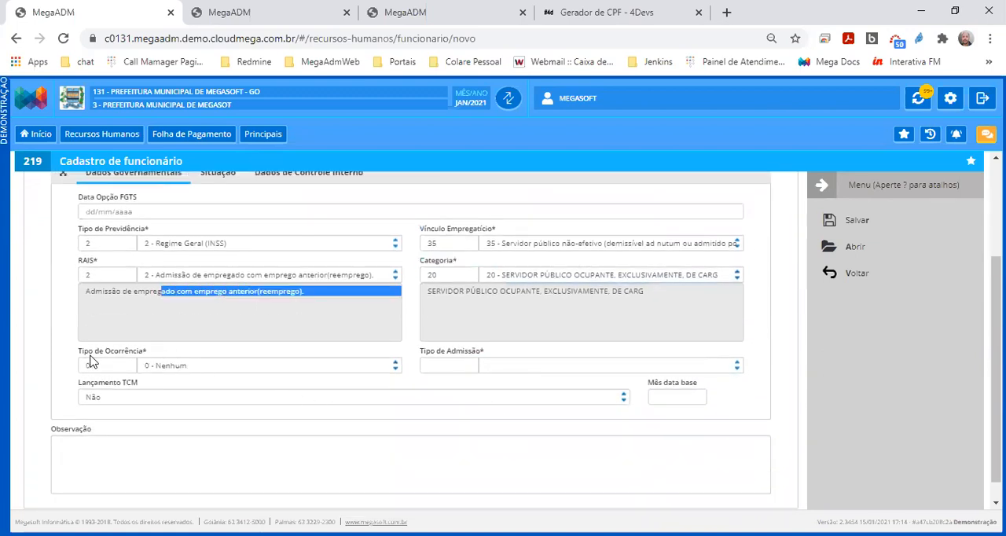
left_click_drag(157, 353, 78, 359)
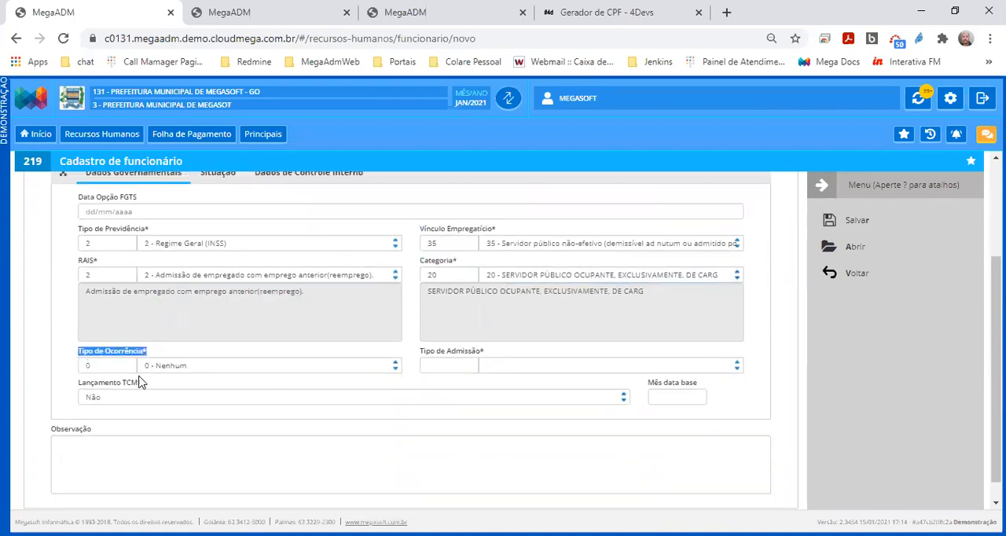
left_click(182, 368)
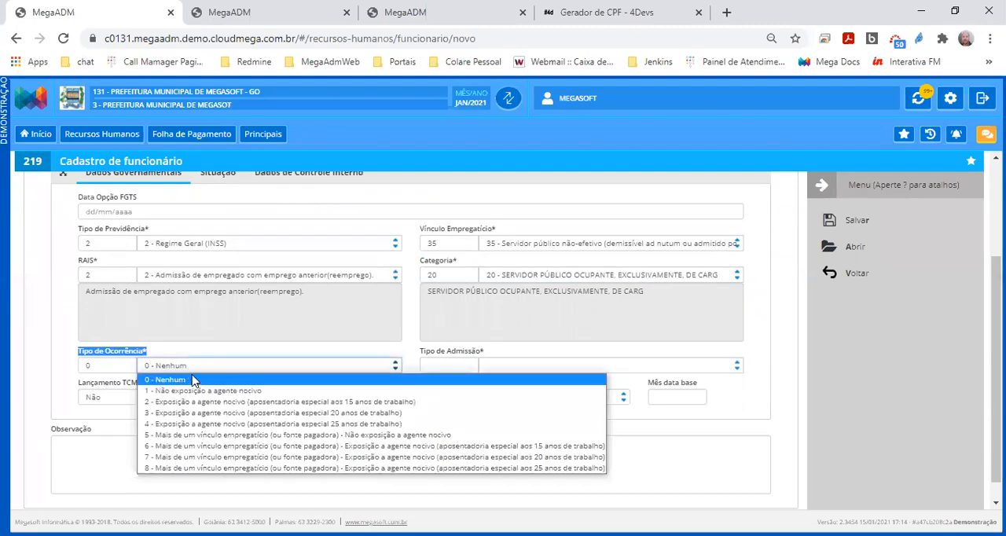
left_click(209, 435)
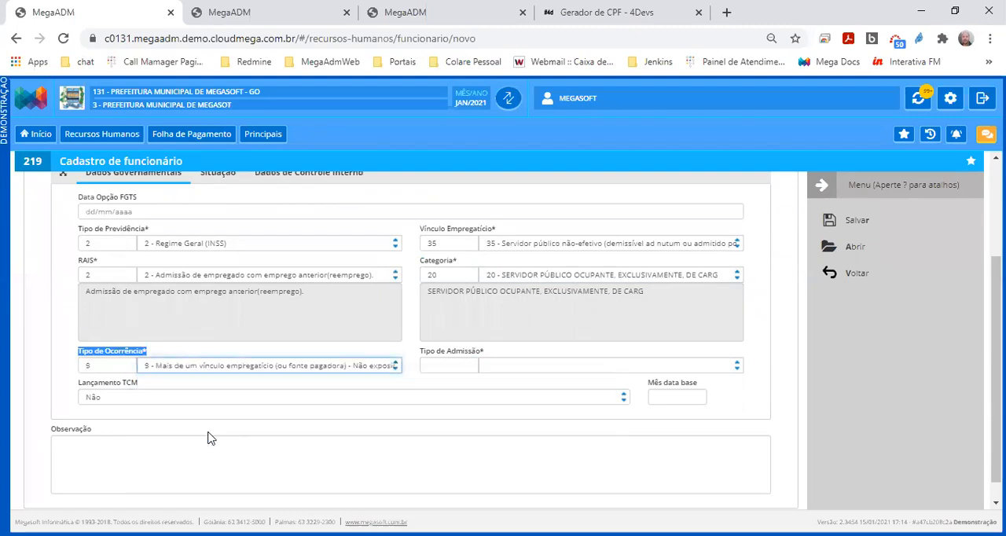
left_click(179, 371)
left_click(178, 380)
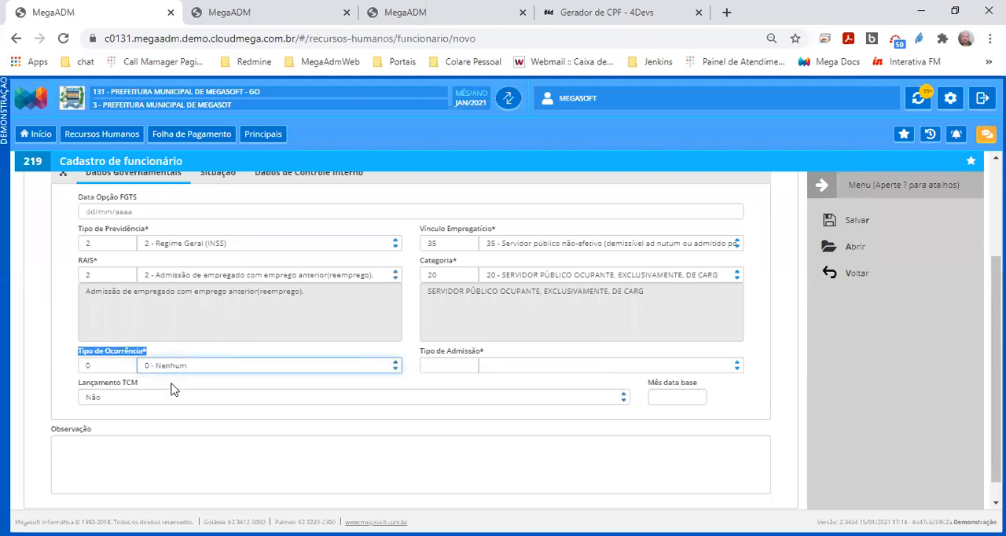
Set Tipo de Admissão to 1 - Concursado after trying 2 - Comissionado
left_click_drag(492, 355, 418, 362)
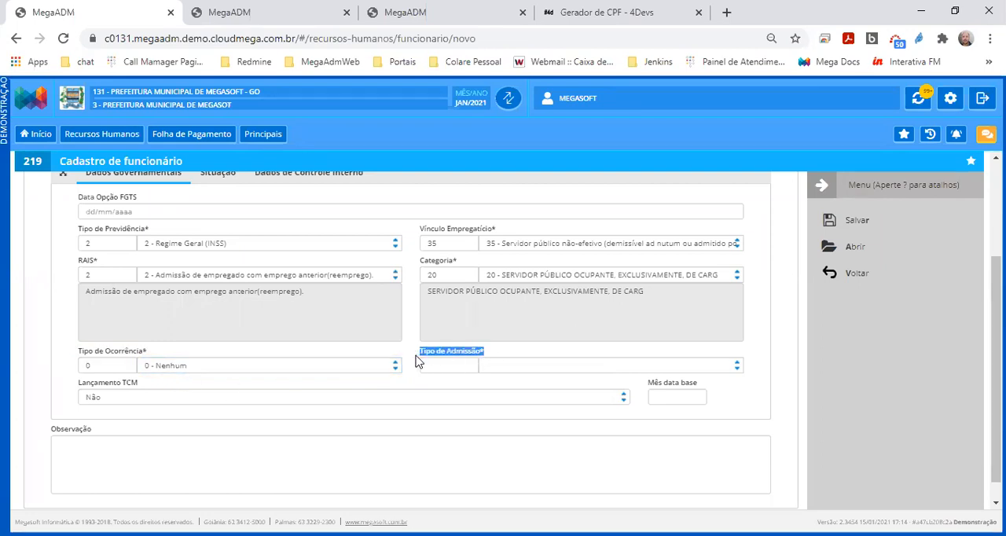
left_click(516, 369)
scroll(542, 314, "down", 1)
scroll(548, 302, "up", 1)
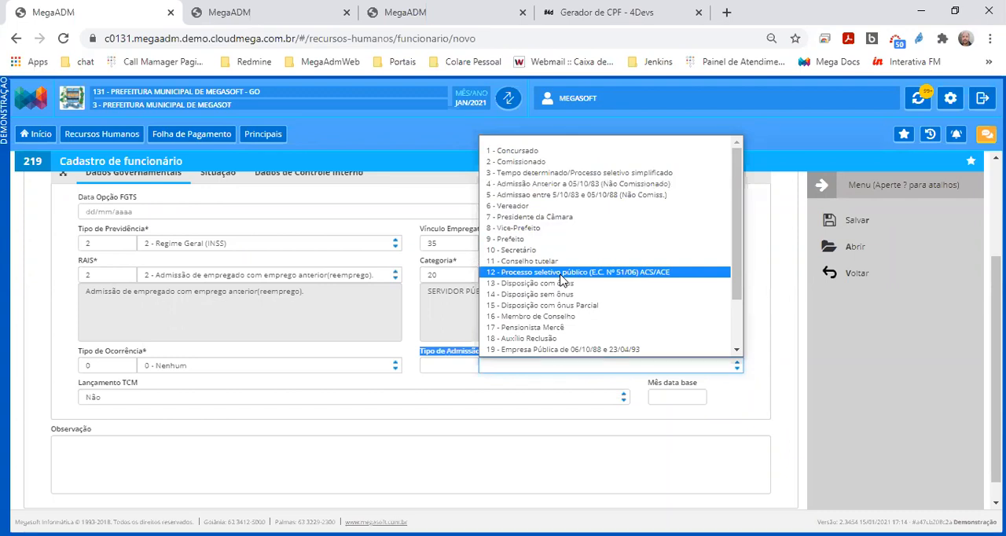
left_click(556, 162)
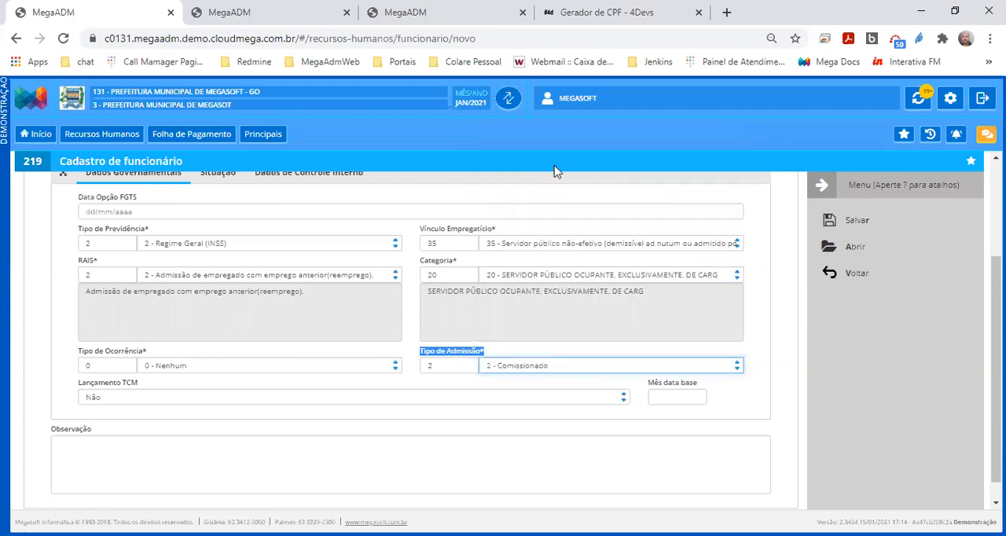
left_click(529, 371)
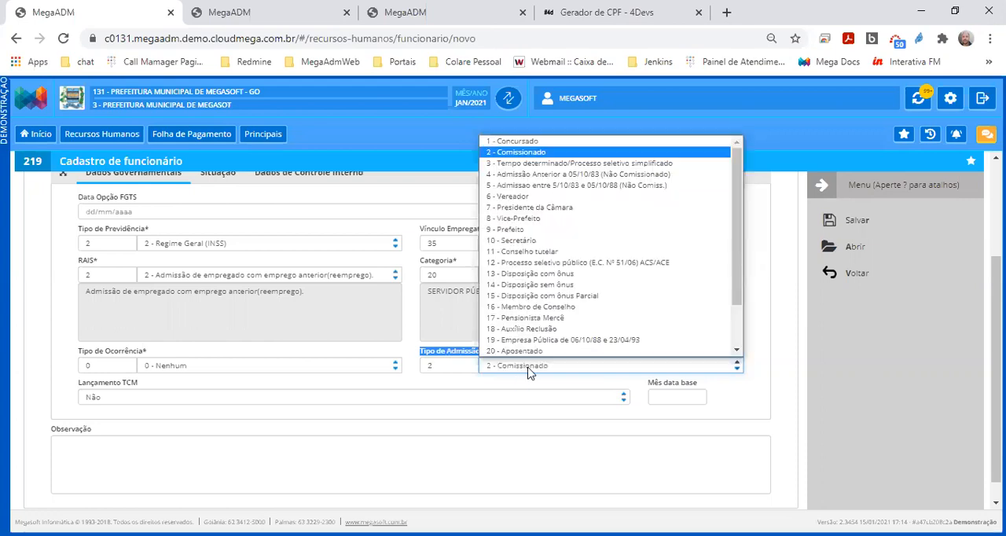
left_click(530, 145)
Enter 10 as the Classificação Concurso for the employee
left_click_drag(420, 385, 508, 389)
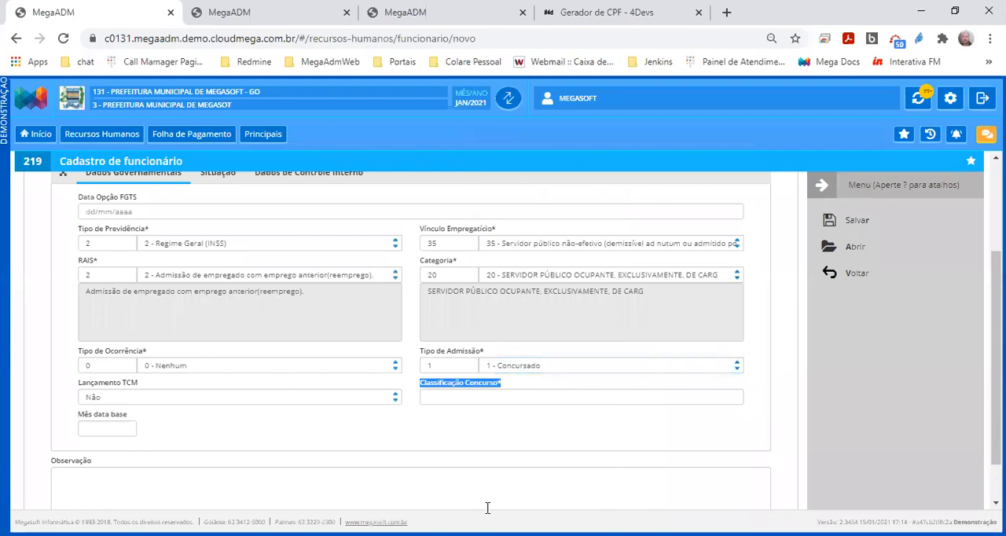
key("alt+Tab")
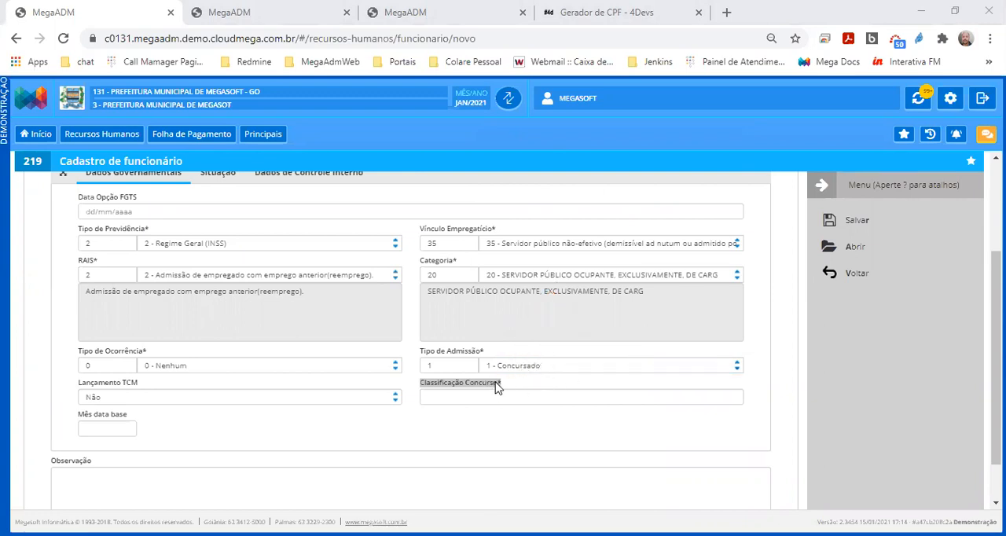
left_click(470, 398)
left_click_drag(420, 385, 505, 395)
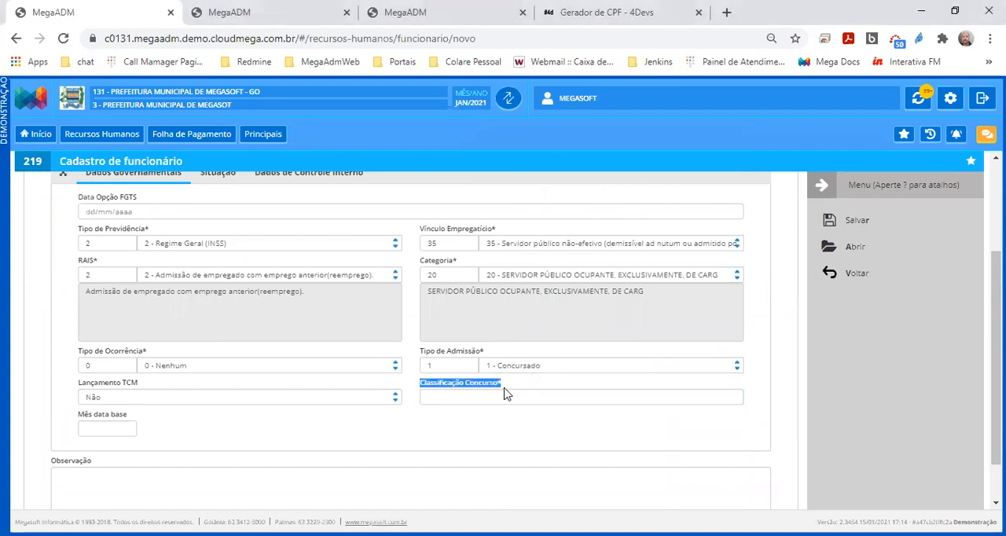
left_click(506, 400)
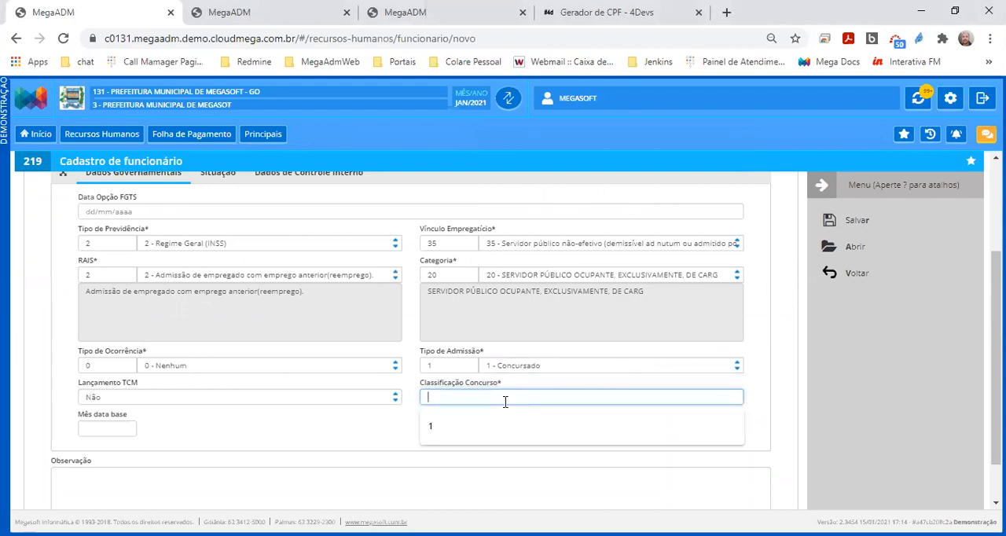
type("10")
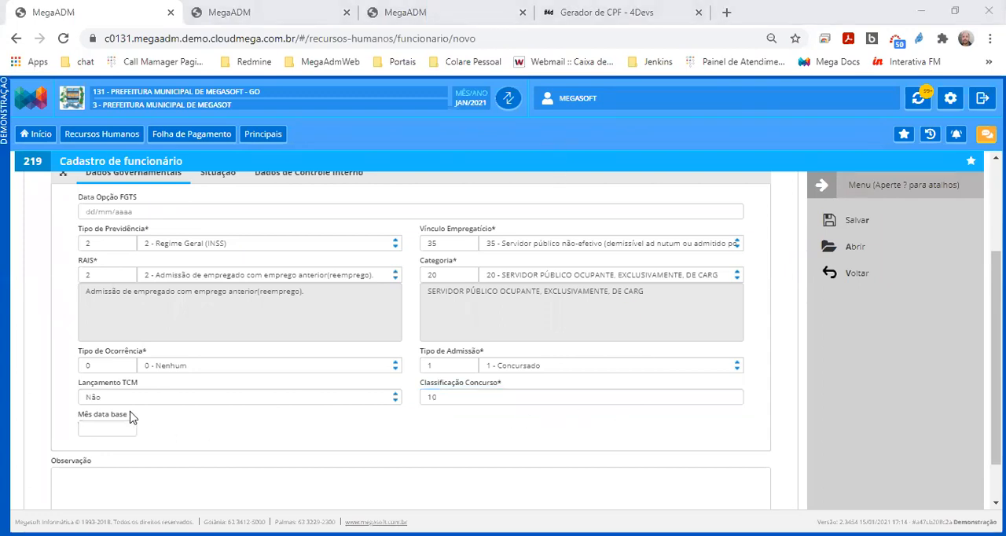
Set Mês data base to 03 under Dados Governamentais
left_click_drag(130, 416, 79, 422)
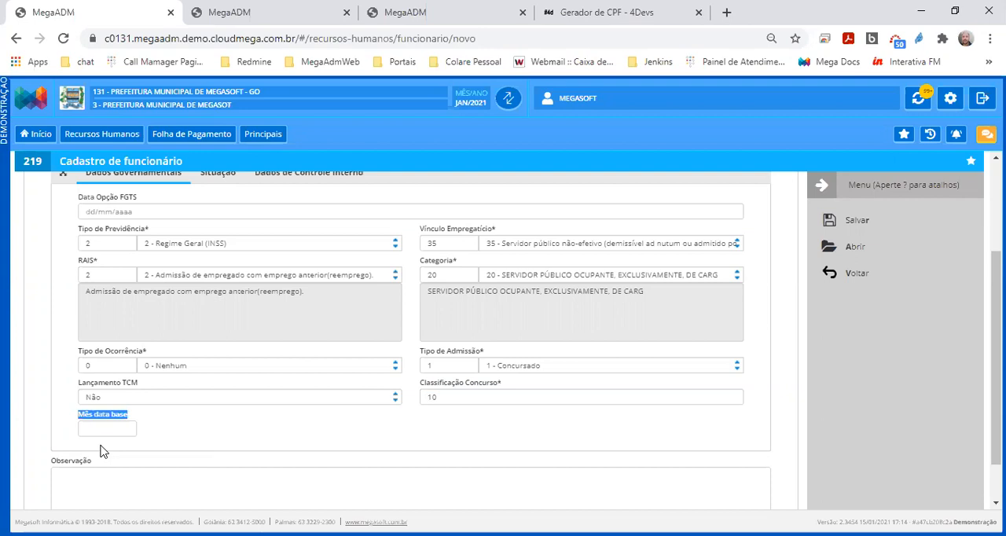
left_click(103, 425)
type("03")
key("Tab")
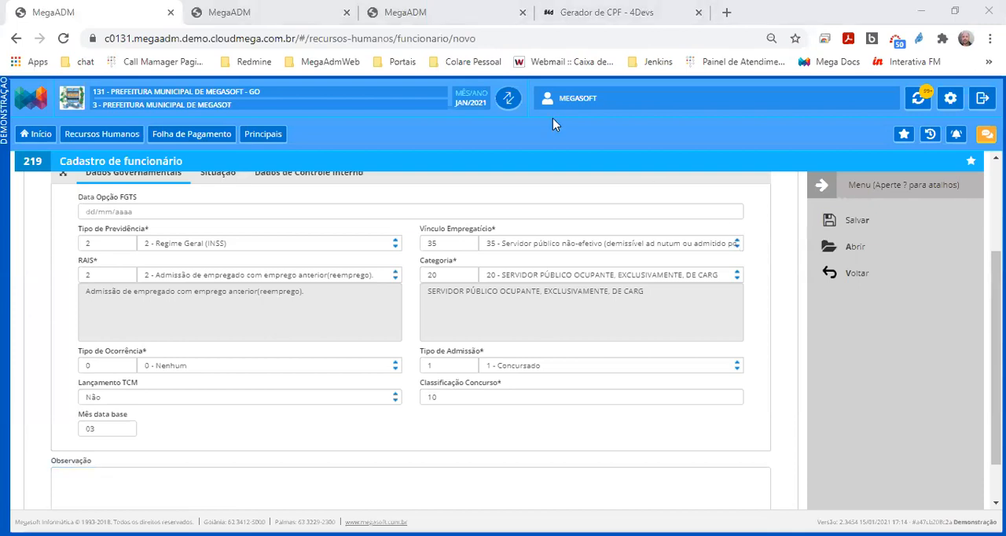
Review the RAIS admission options and keep 2 - Admissão de empregado com emprego anterior (reemprego)
left_click(288, 280)
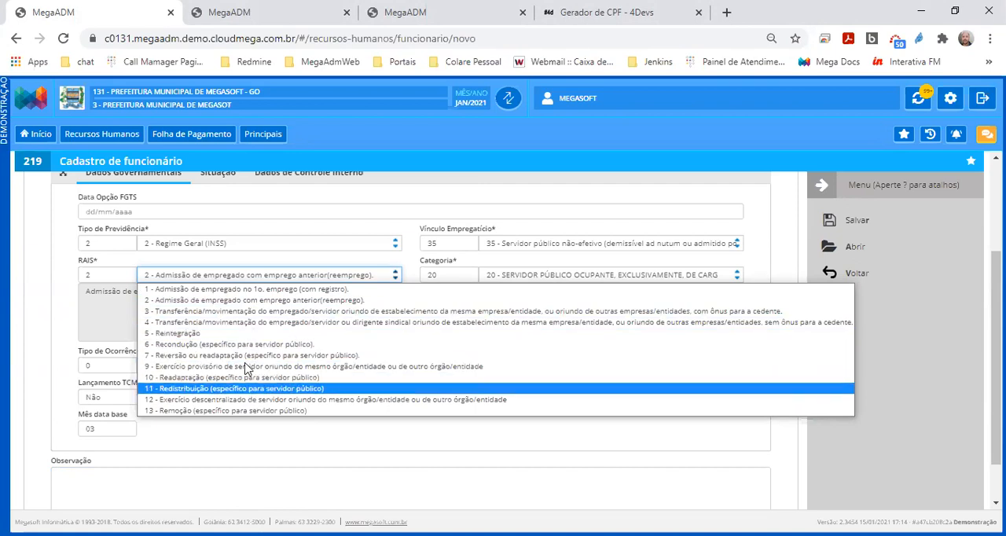
left_click(246, 301)
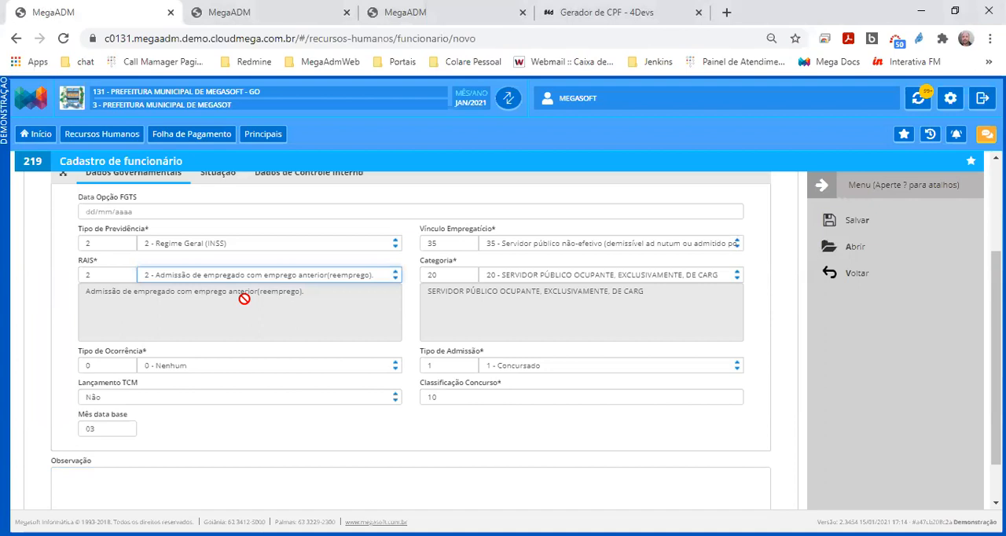
left_click_drag(127, 417, 82, 420)
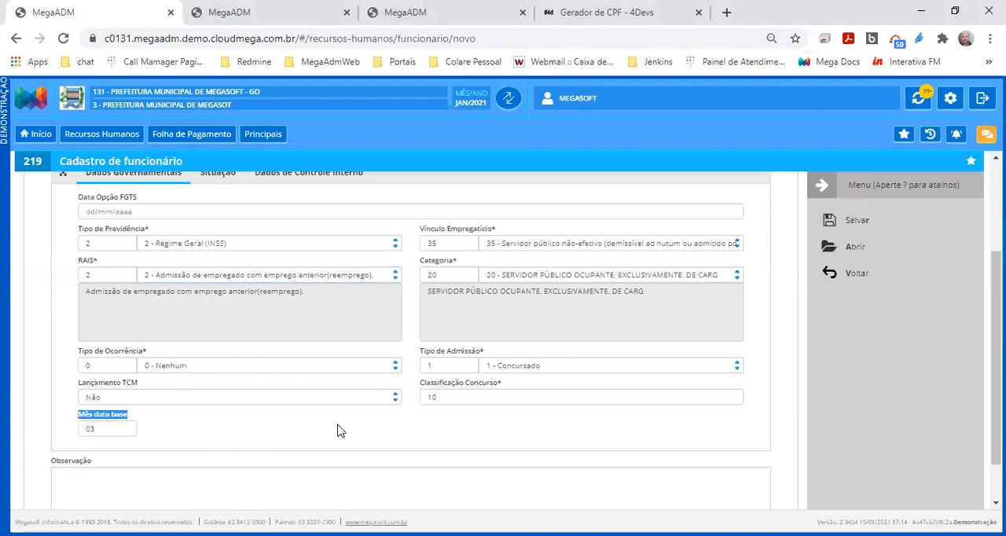
Set Tipo de Admissão to 2 - Comissionado after trying 3 - Tempo determinado/Processo seletivo simplificado
left_click(526, 369)
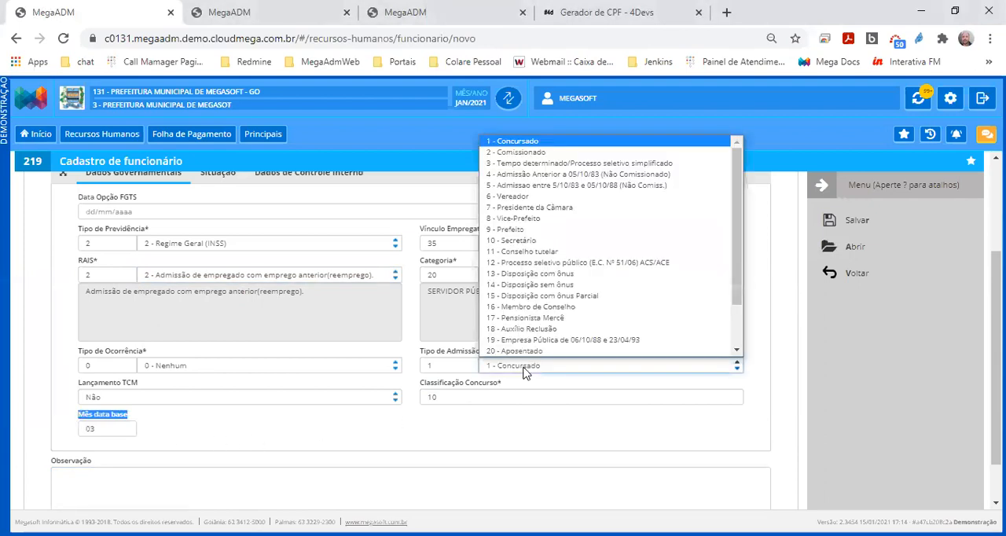
left_click(557, 164)
scroll(422, 362, "down", 1)
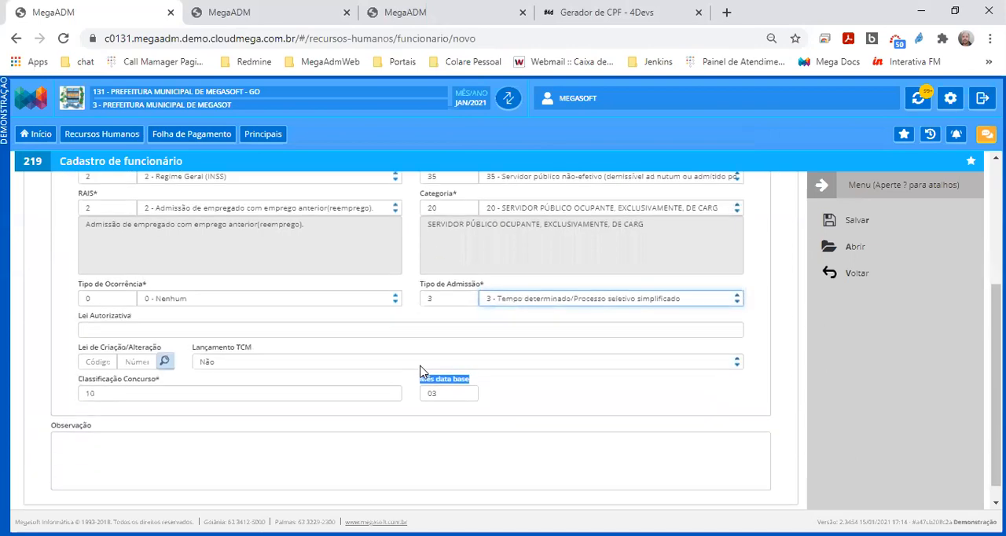
scroll(426, 368, "up", 1)
left_click(503, 357)
scroll(551, 206, "up", 1)
left_click(542, 139)
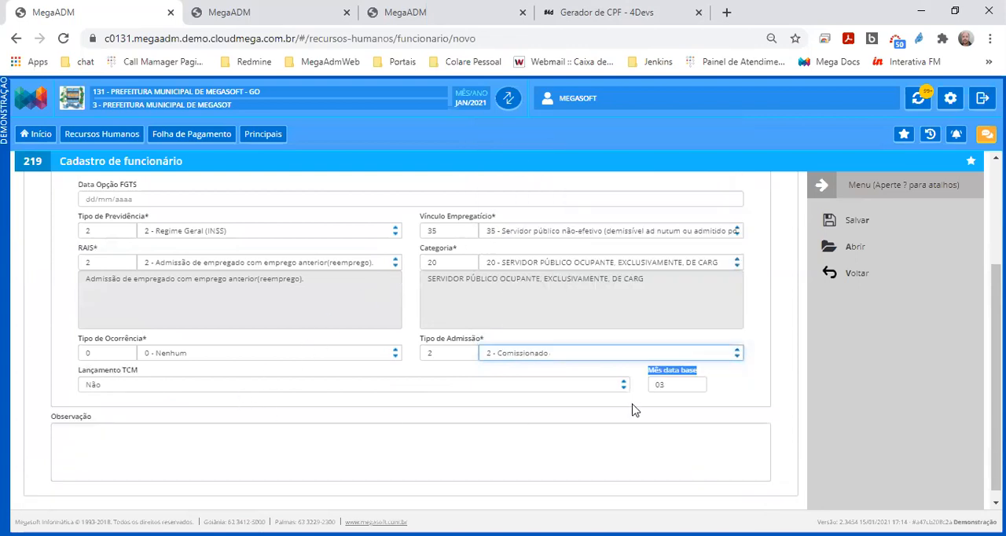
Clear the Mês data base value
left_click(690, 384)
key("BackSpace")
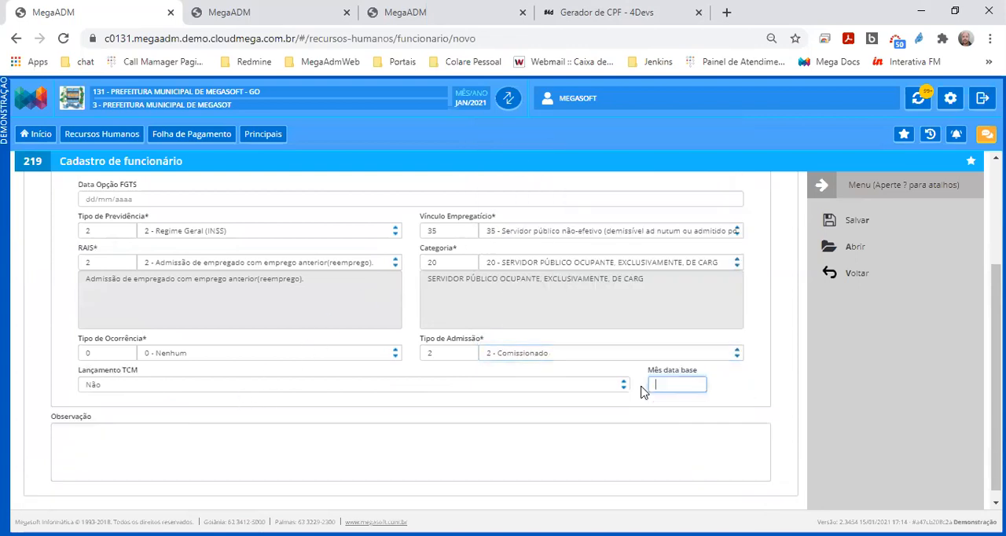
key("Tab")
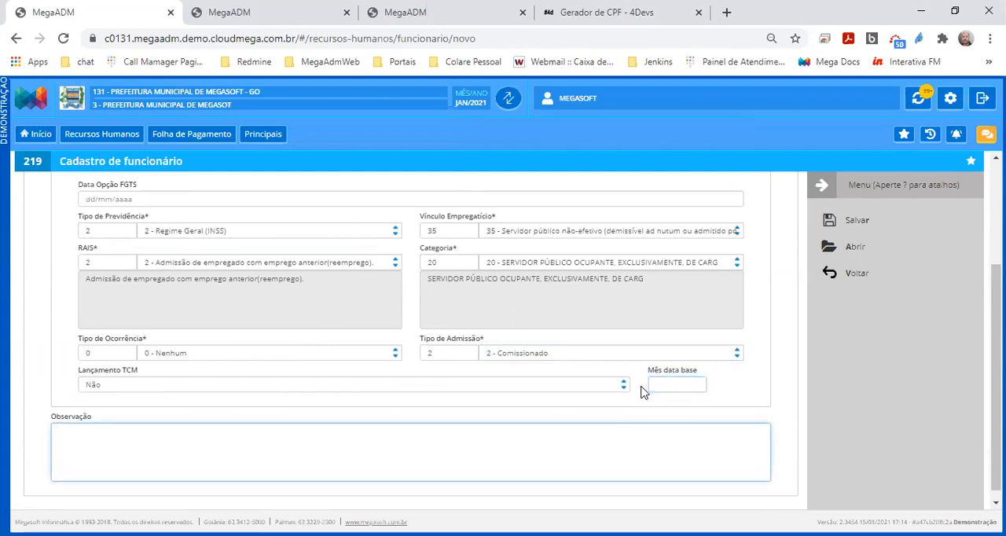
key("alt+Tab")
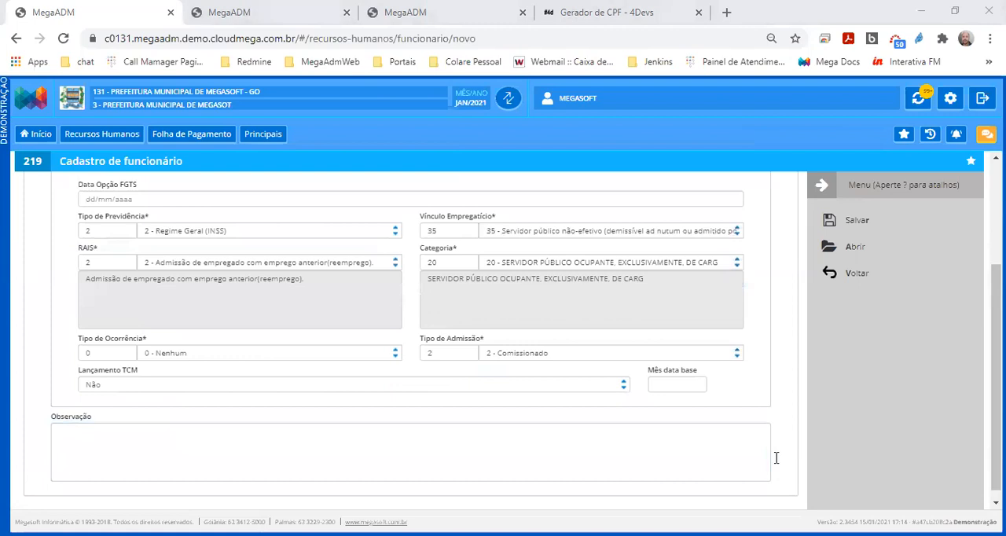
left_click(97, 425)
left_click_drag(50, 416, 101, 423)
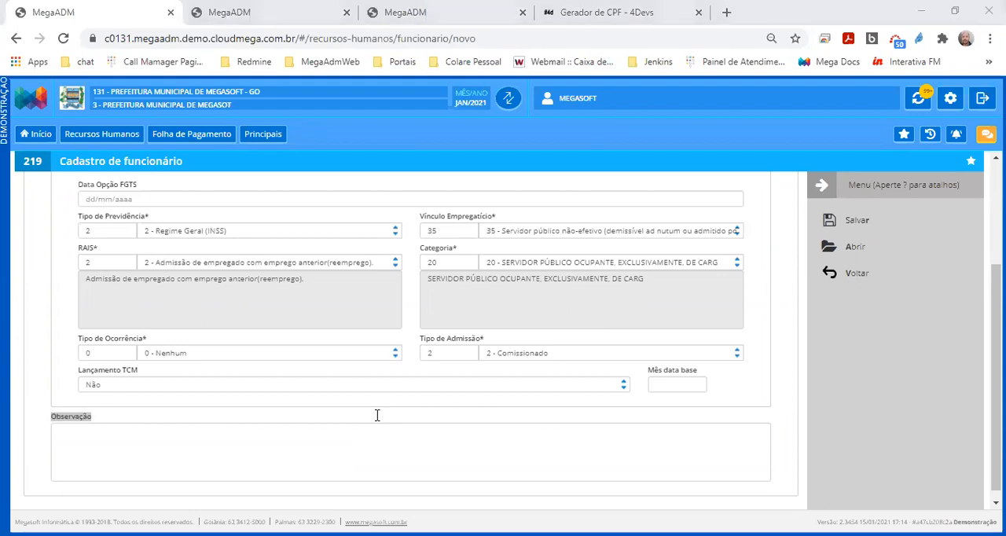
Assign department 2, GABINETE - VICE-PREFEITO, as the employee's Lotação in the job function data
scroll(376, 415, "up", 2)
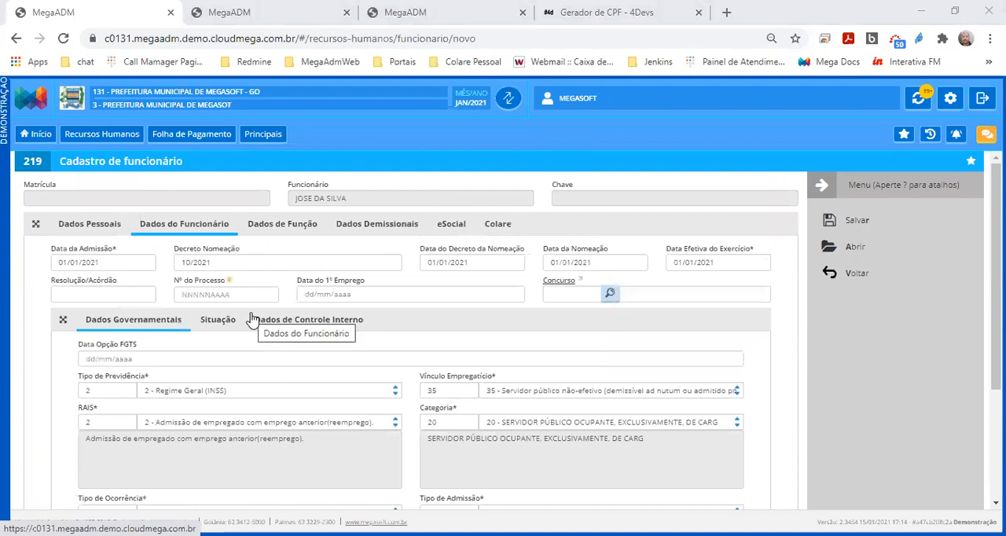
left_click(272, 230)
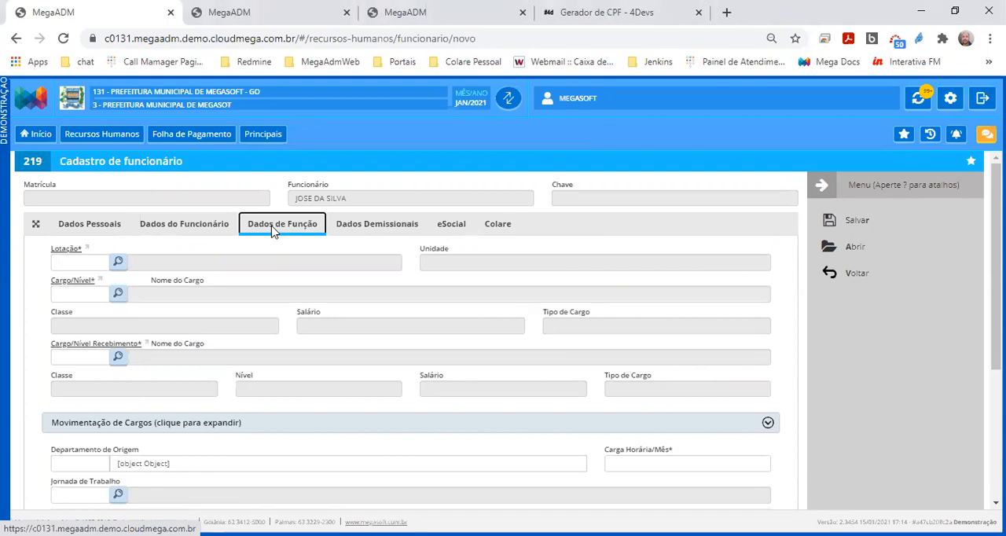
left_click(118, 264)
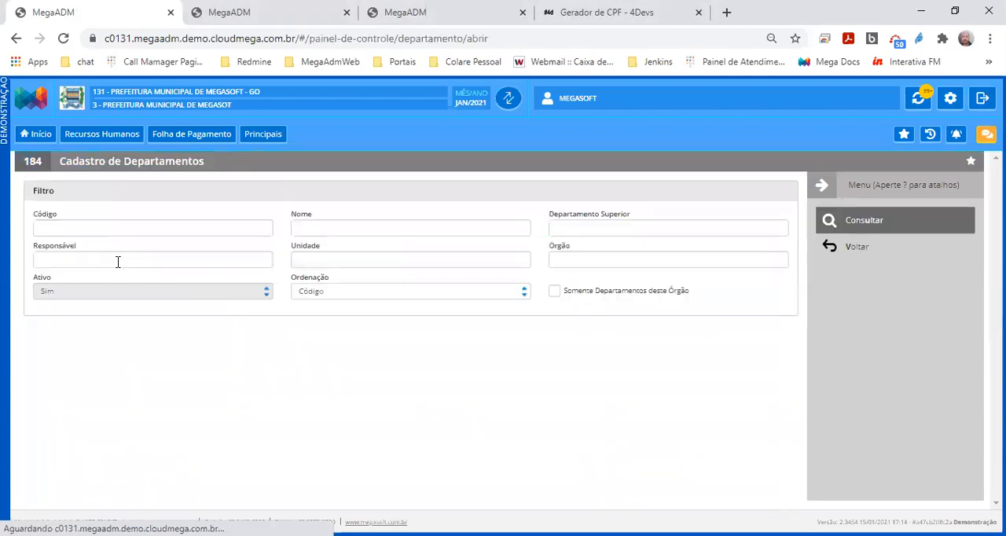
left_click(851, 224)
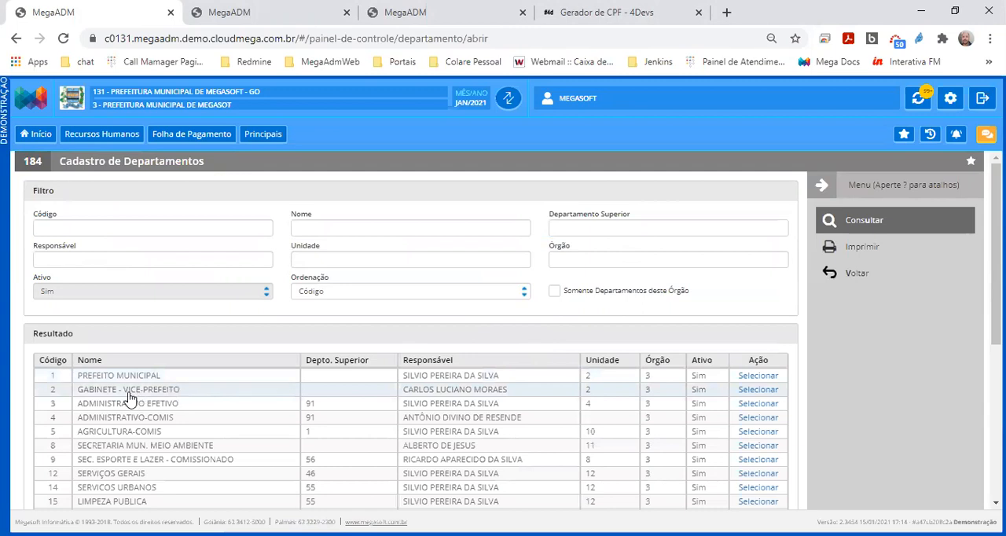
double_click(181, 395)
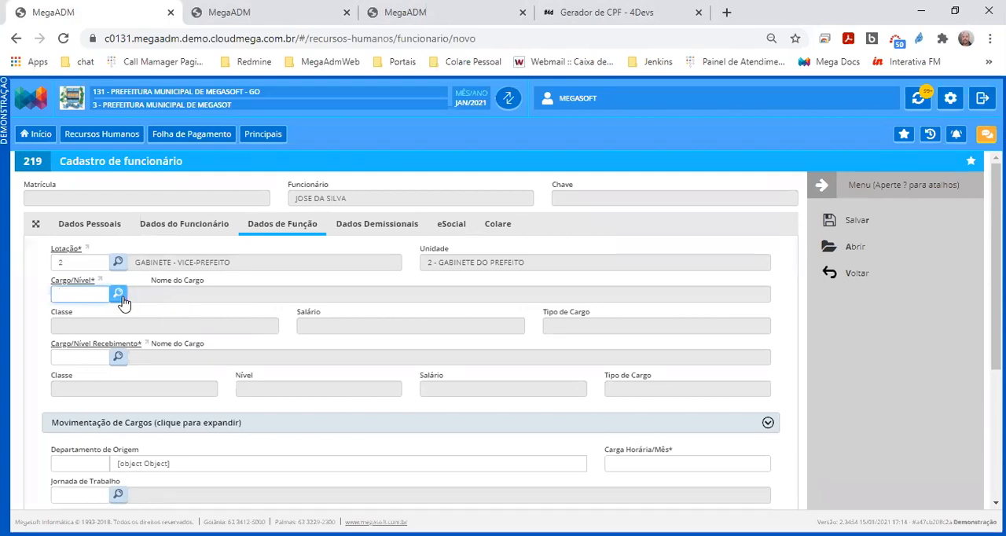
Look up positions containing SEC and assign SECRETARIO DE GOVERNO, level code 506, as the employee's Cargo/Nível
left_click(118, 294)
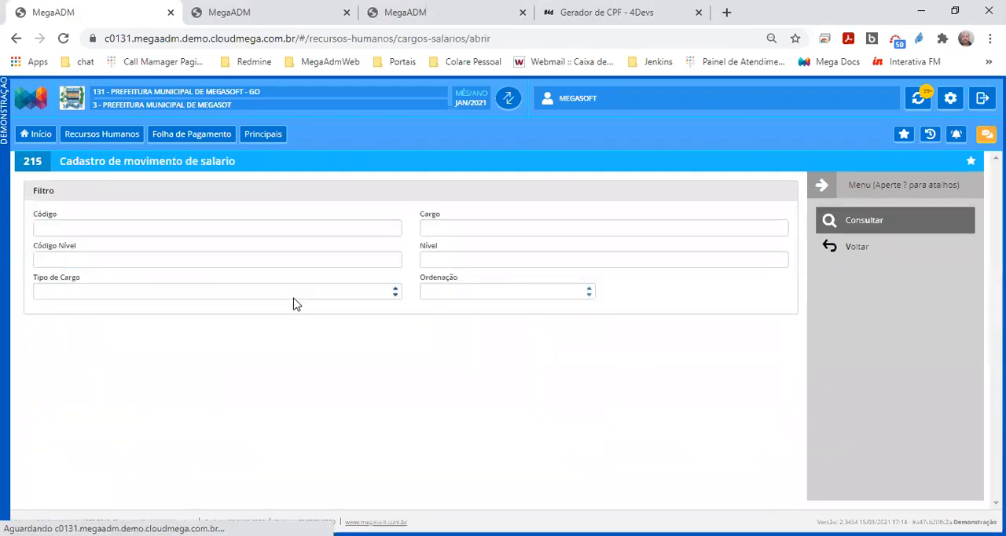
left_click(483, 229)
type("SEC")
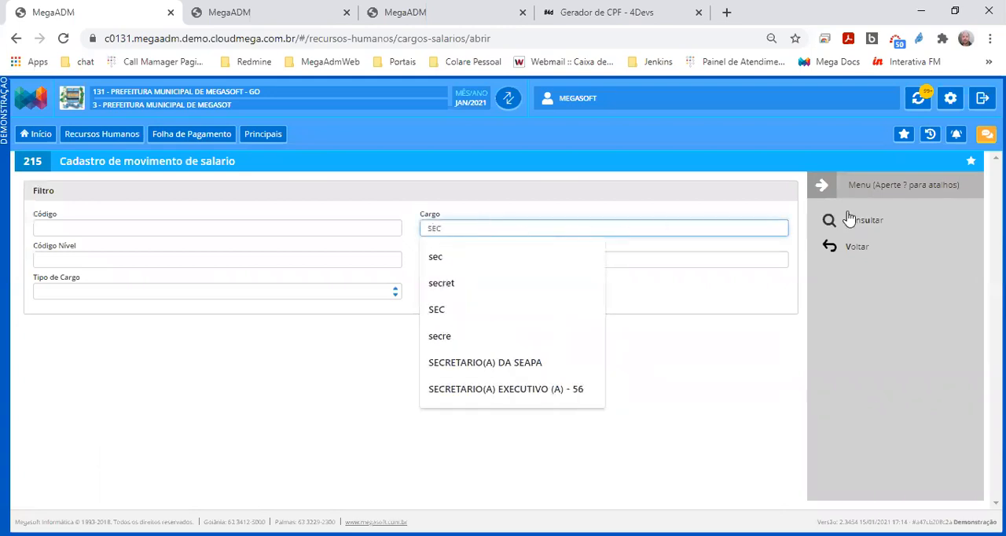
left_click(887, 223)
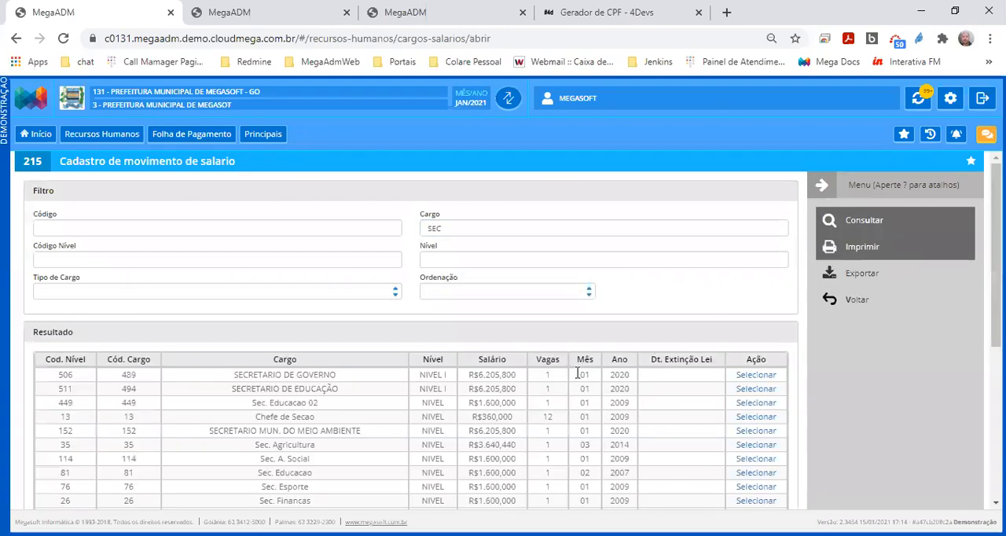
double_click(275, 384)
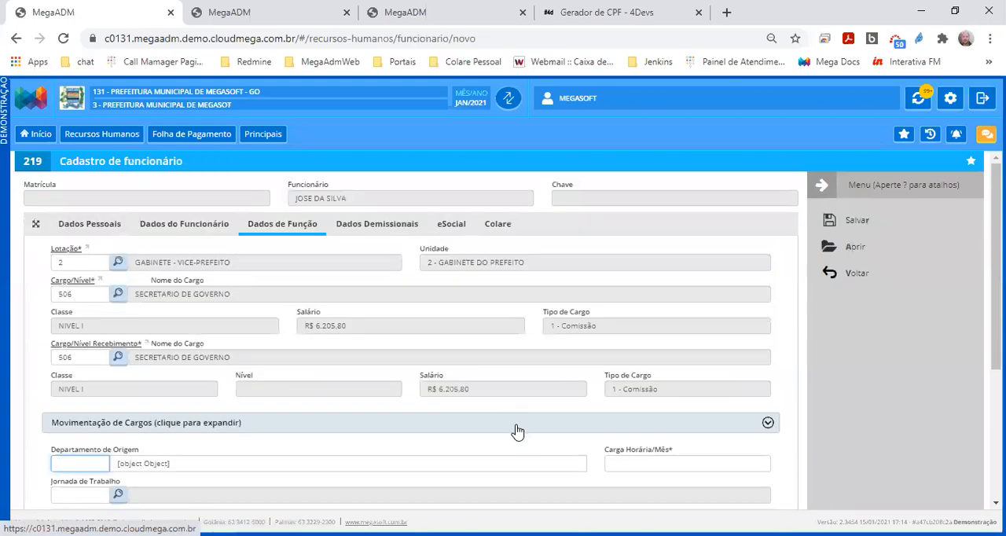
Set the employee's Carga Horária/Mês to 200 in the job function data
scroll(509, 433, "down", 1)
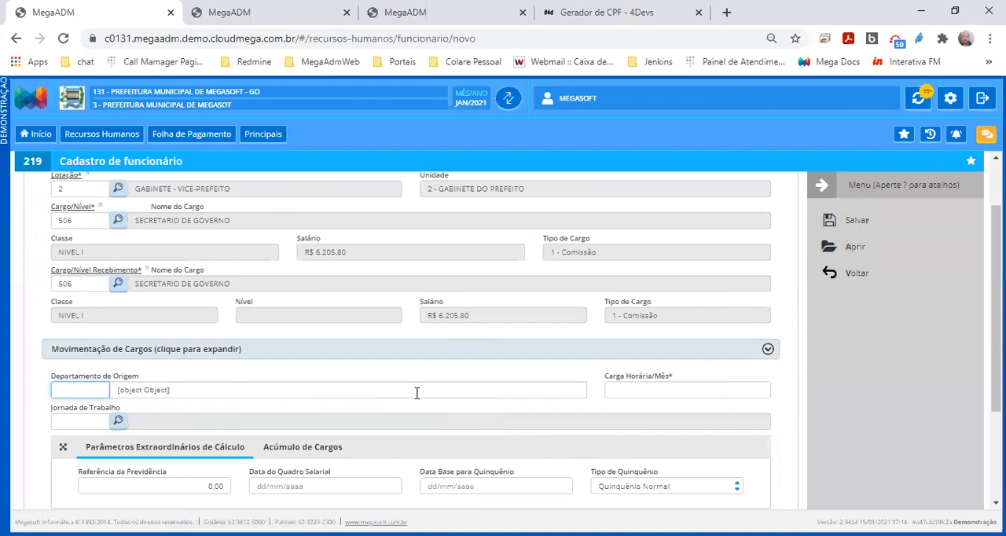
scroll(416, 393, "down", 1)
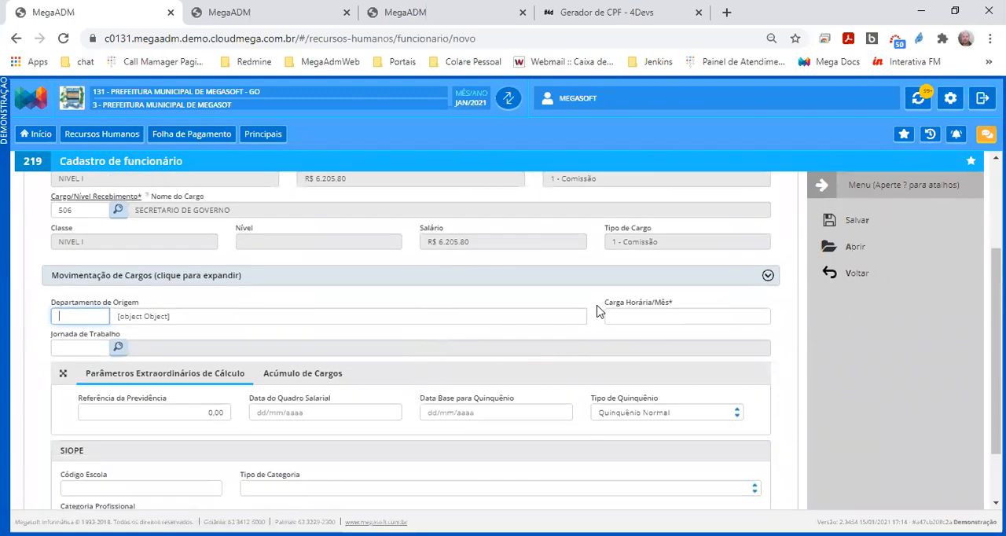
left_click_drag(604, 304, 674, 302)
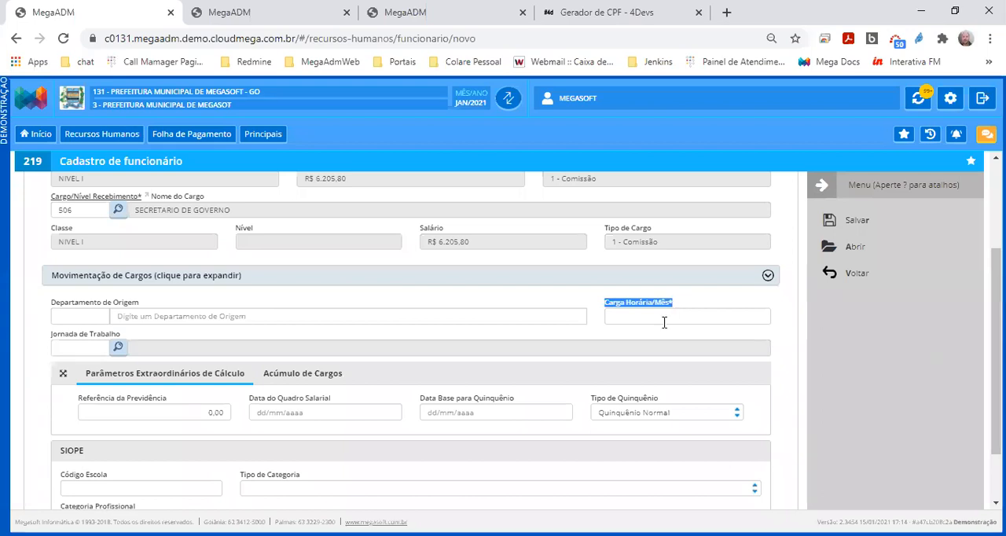
left_click(664, 316)
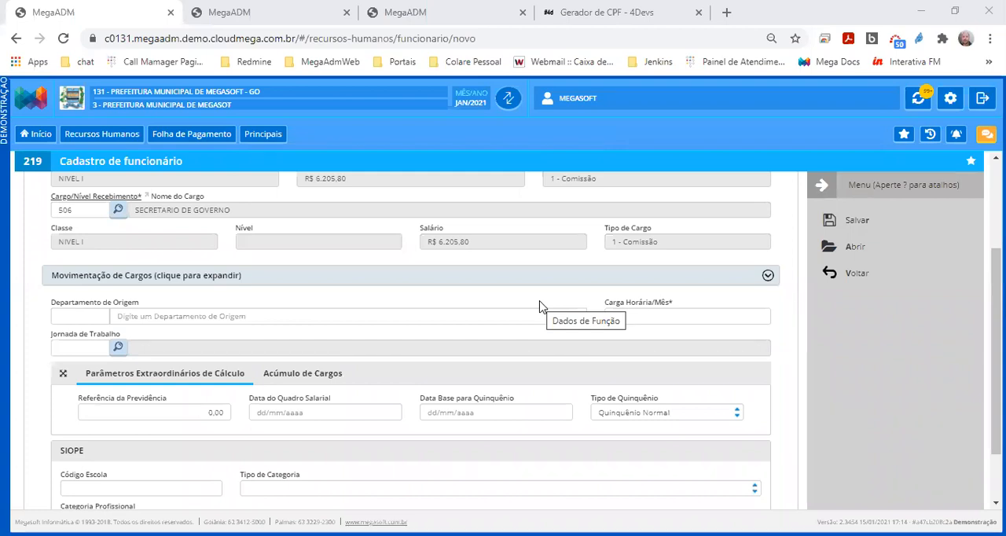
left_click(646, 316)
type("200")
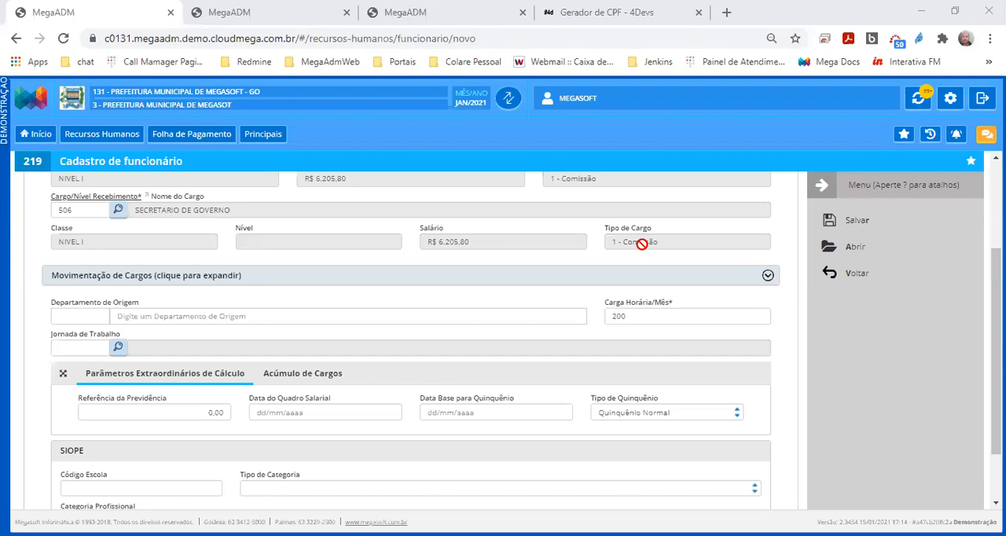
scroll(477, 371, "down", 1)
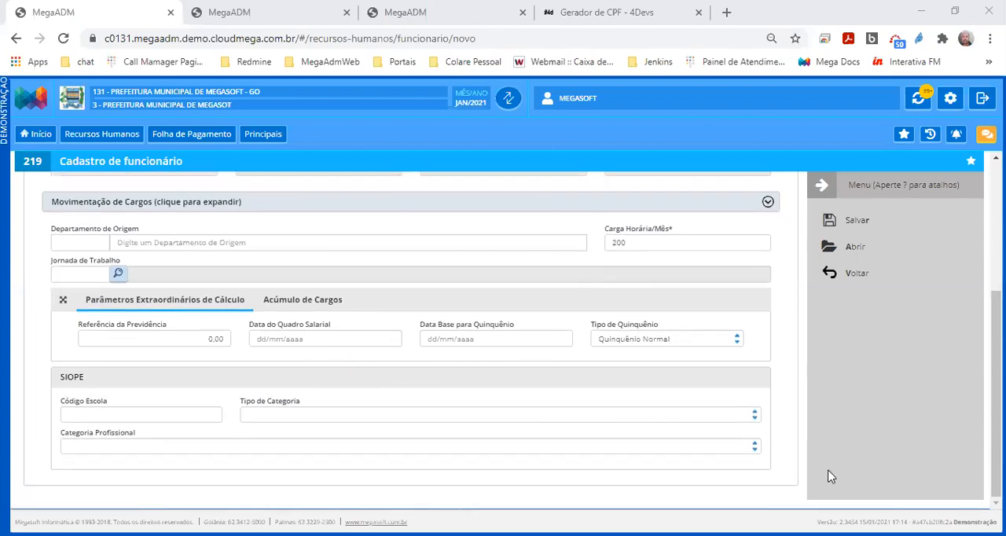
scroll(831, 476, "up", 3)
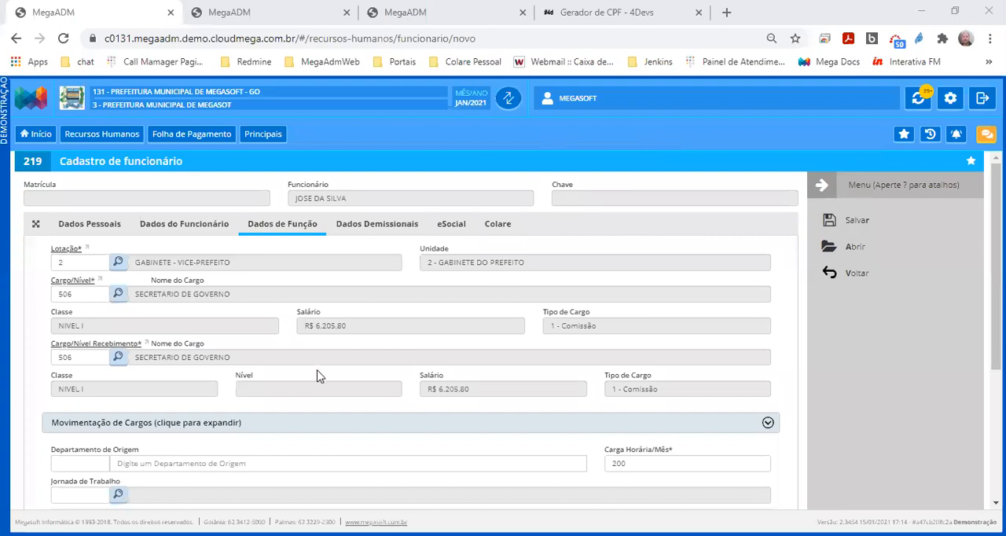
Examine the Referência da Previdência, Data do Quadro Salarial and Data Base para Quinquênio parameters in the job function data
scroll(317, 376, "down", 2)
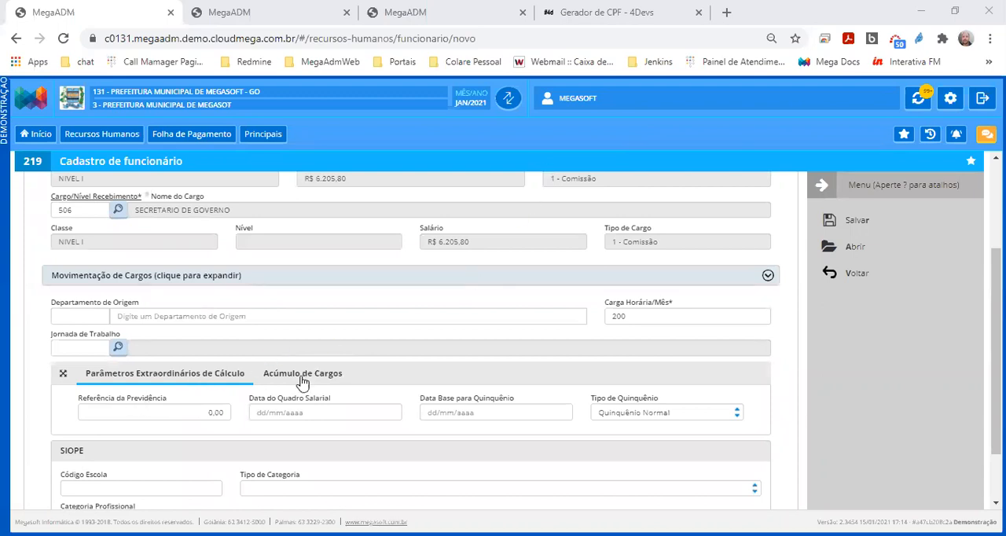
left_click(654, 315)
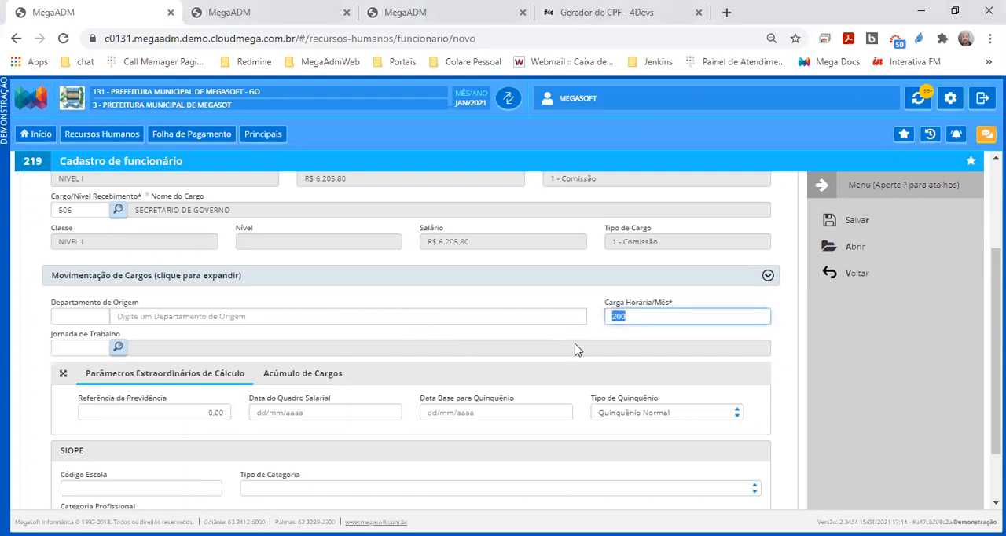
triple_click(309, 402)
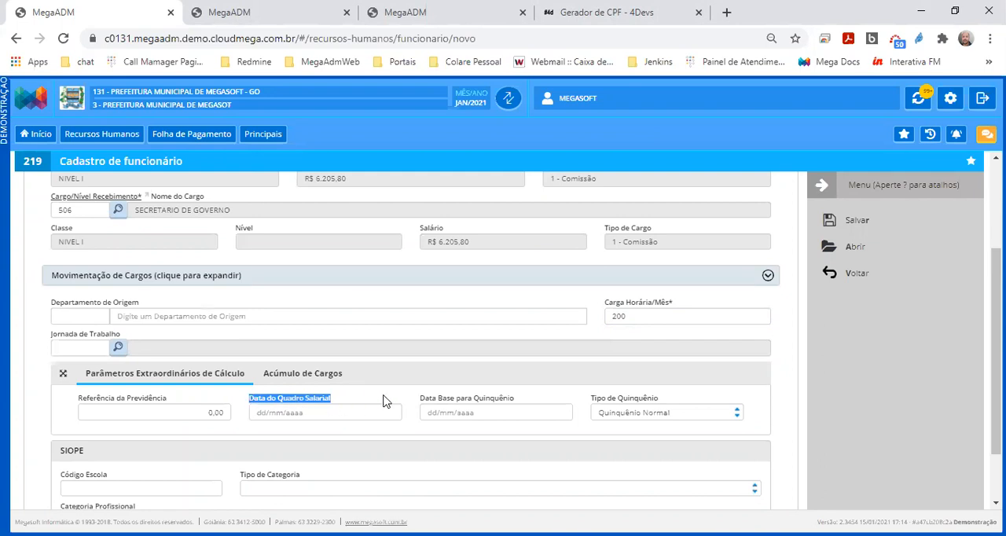
left_click_drag(420, 399, 512, 404)
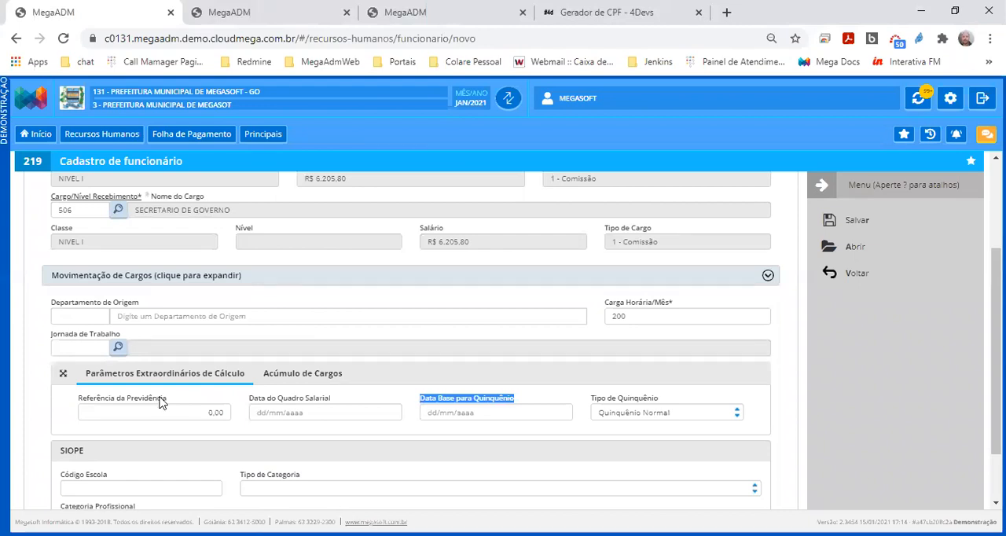
left_click_drag(178, 404, 77, 405)
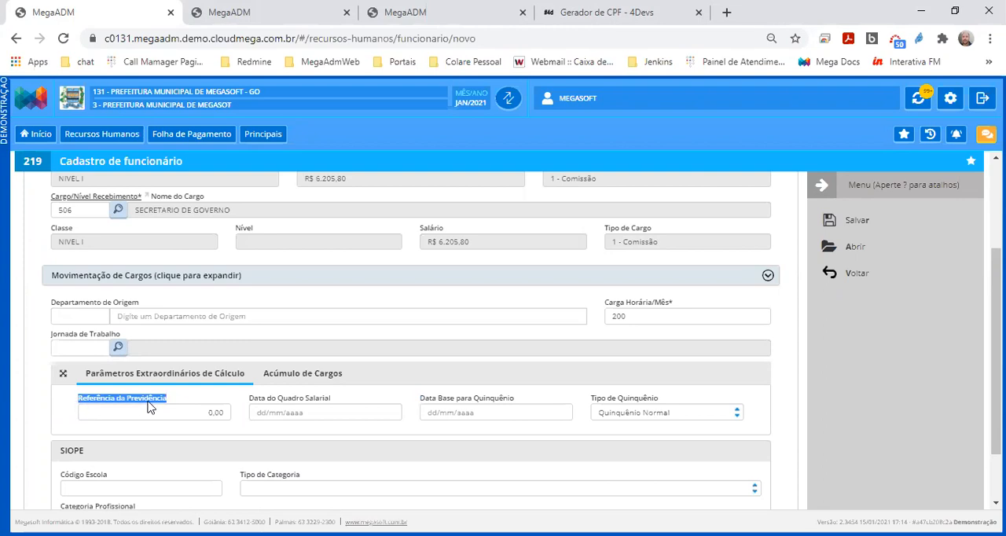
left_click_drag(245, 402, 528, 403)
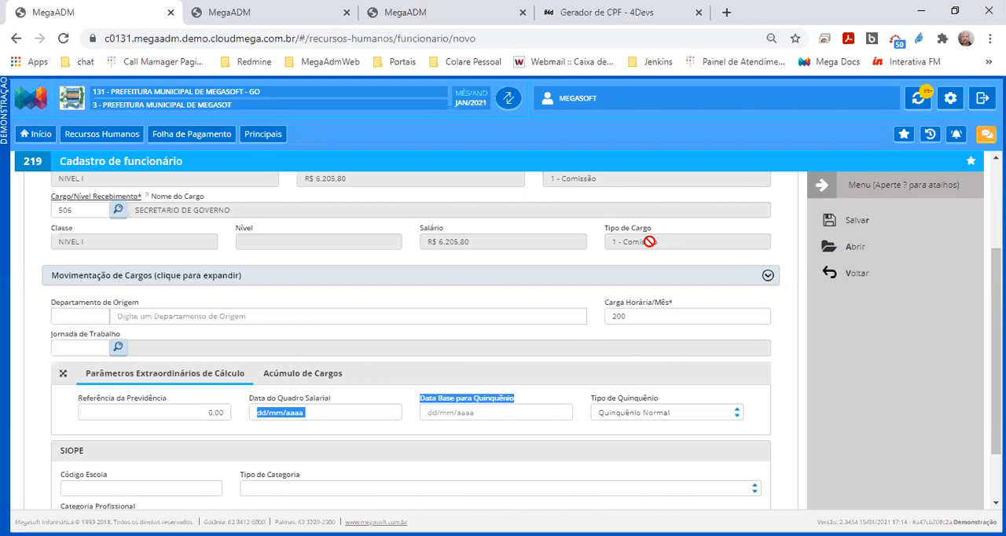
left_click(74, 407)
left_click_drag(75, 407, 169, 398)
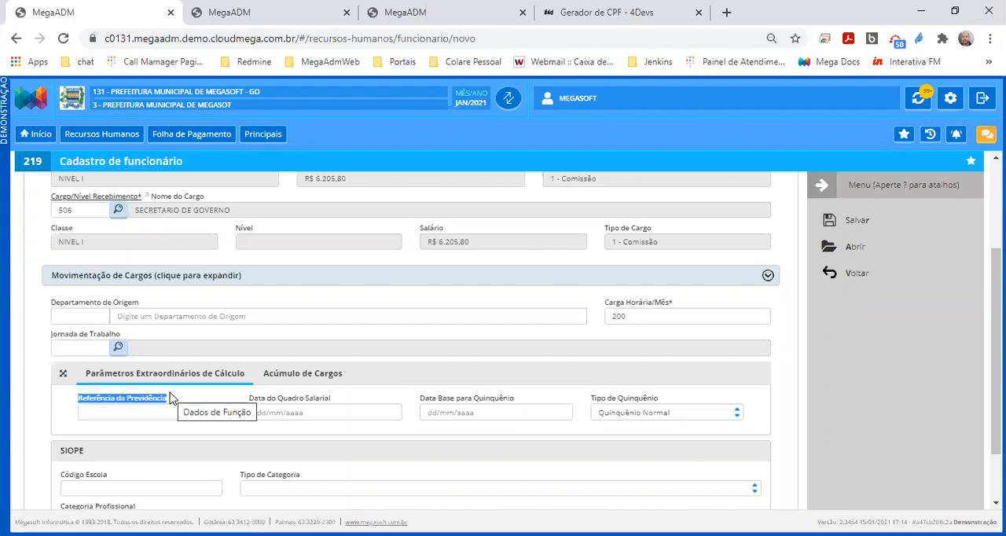
left_click(157, 412)
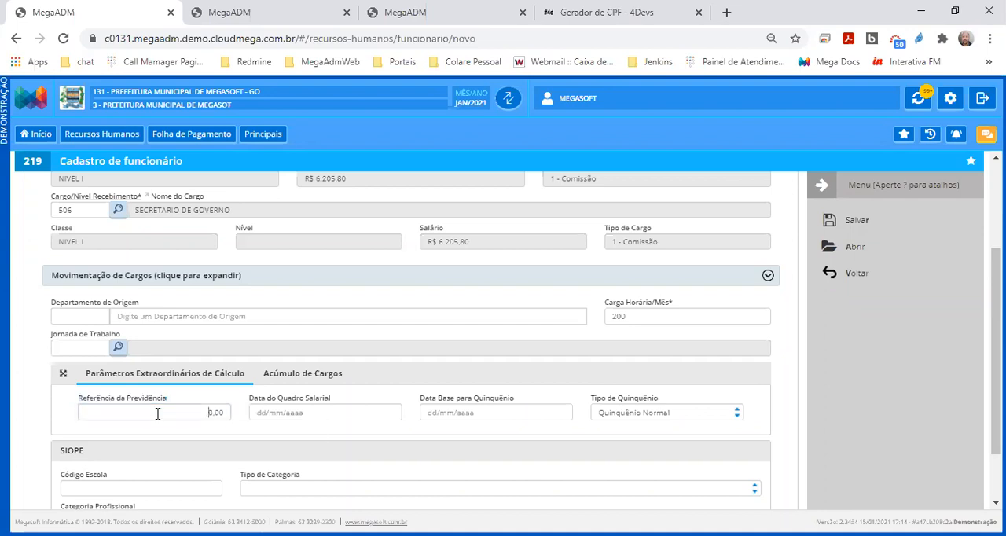
left_click_drag(77, 409, 155, 401)
left_click(148, 411)
type("2.00")
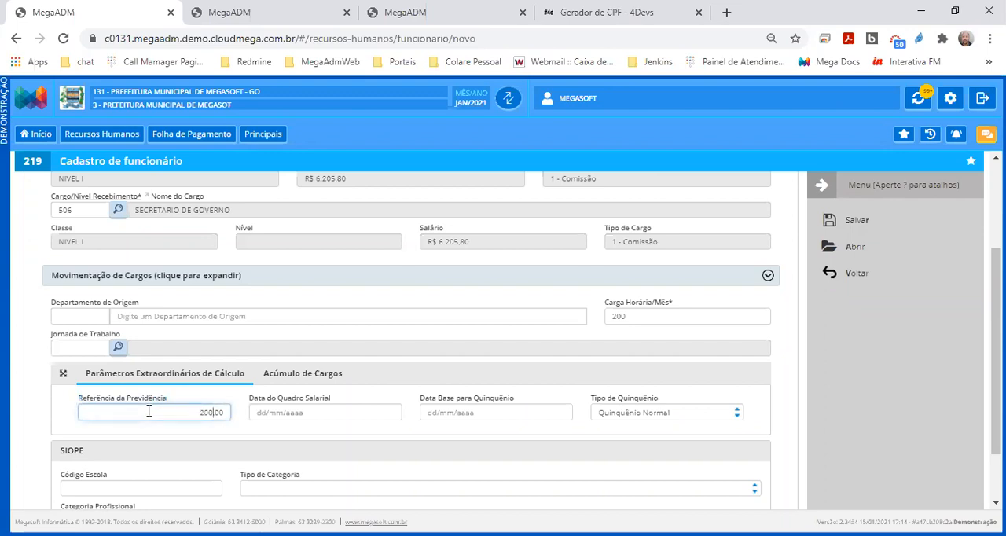
type("0")
key("Tab")
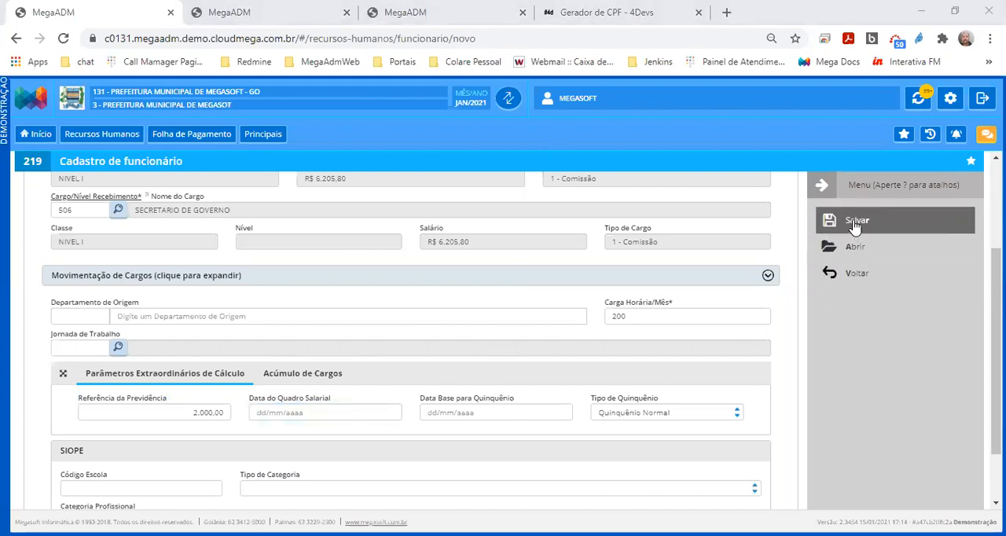
left_click(158, 411)
key("BackSpace")
key("alt+Tab")
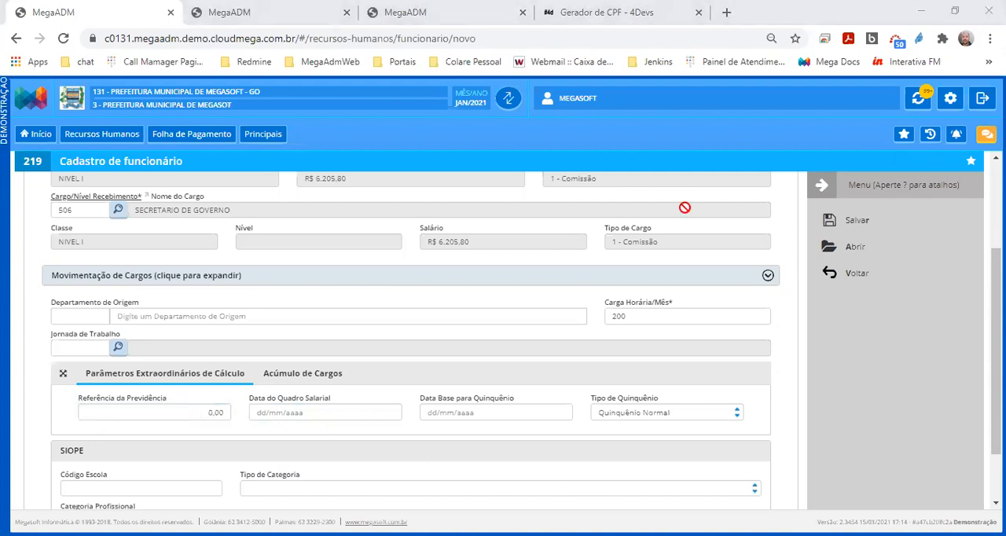
Save the new employee record and confirm the registration for the already filled position
left_click(853, 229)
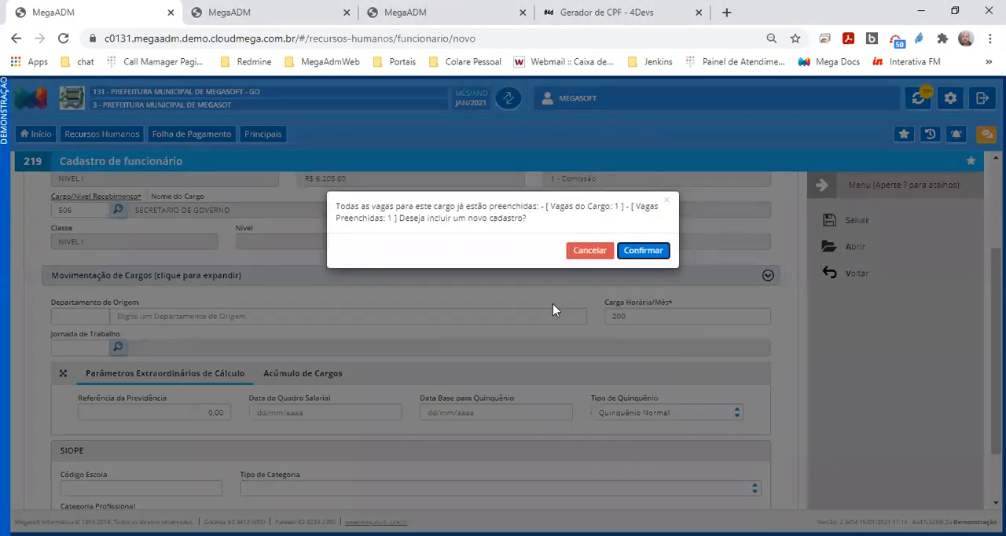
left_click_drag(527, 218, 208, 236)
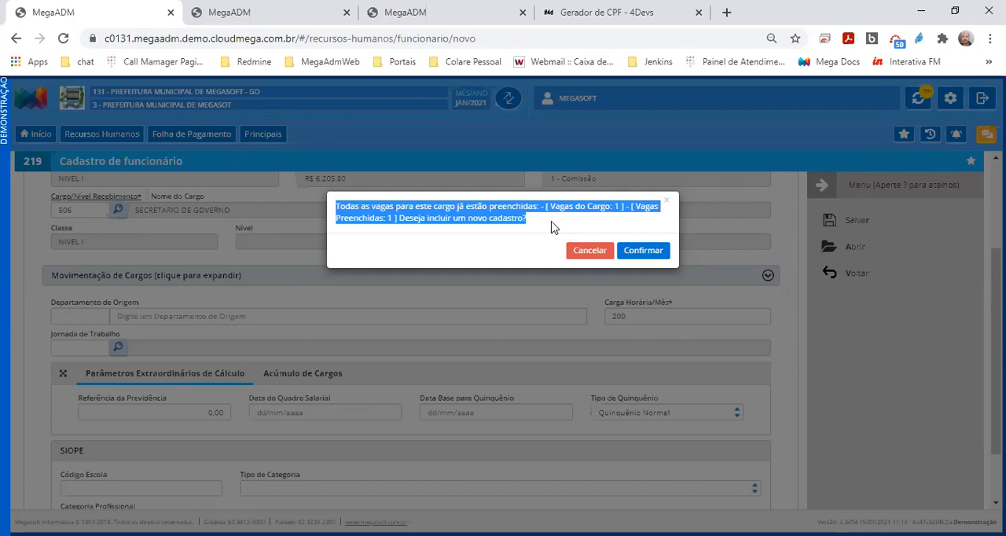
left_click(650, 254)
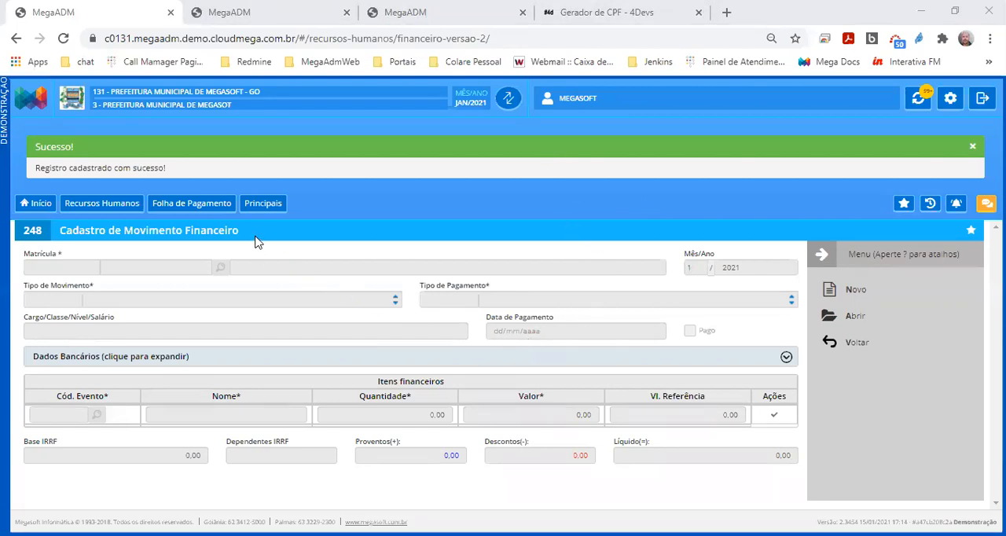
Start a new financial movement record for the newly registered employee and check the employee's registration and CPF fields
left_click_drag(254, 239, 31, 231)
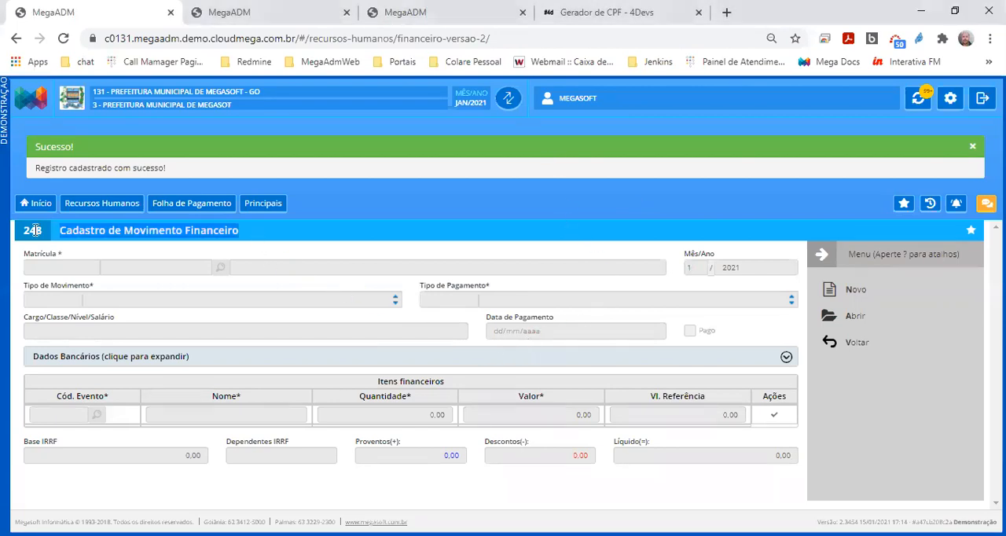
left_click(835, 291)
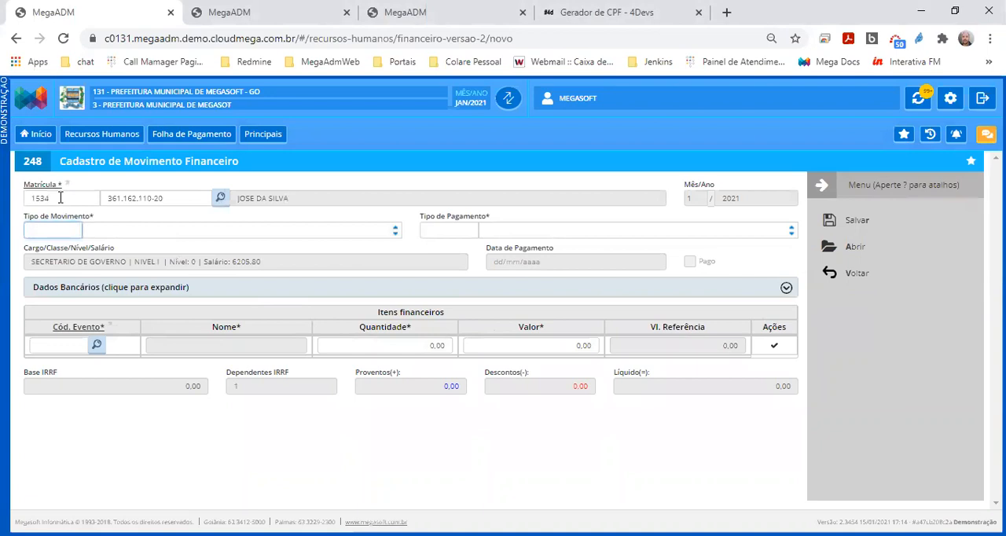
left_click_drag(59, 198, 33, 197)
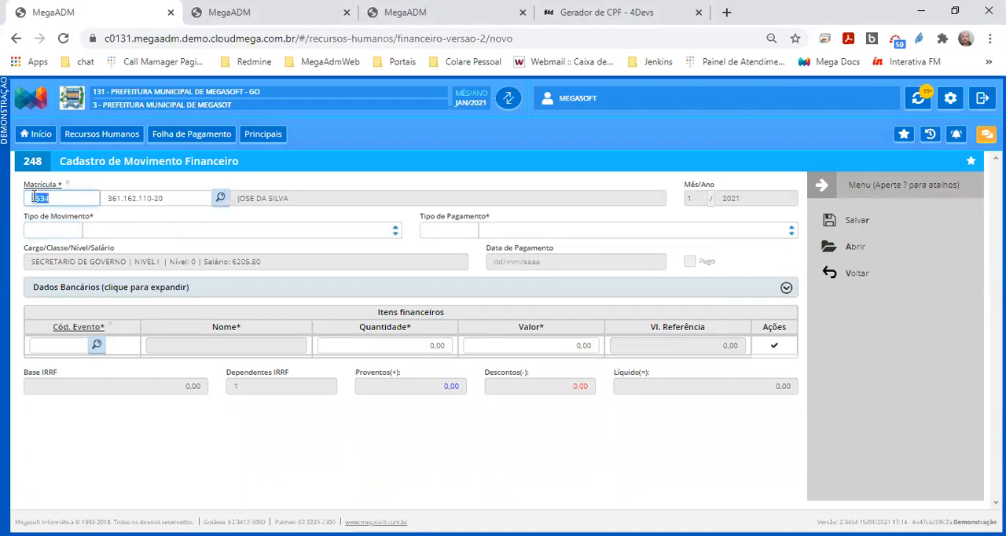
left_click_drag(162, 198, 119, 198)
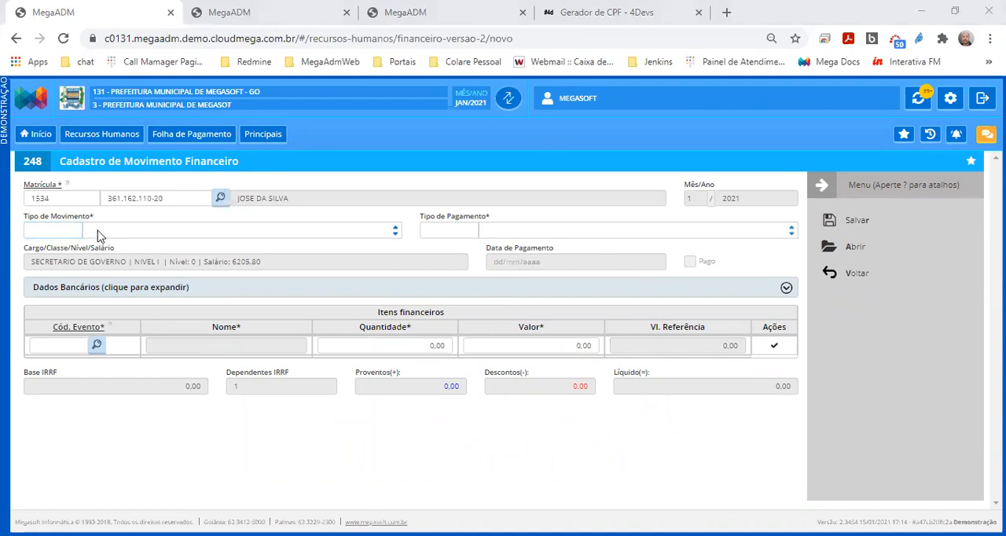
Set the financial movement's Tipo de Movimento to Vencimentos and its Tipo de Pagamento to Salários
left_click_drag(101, 224, 36, 216)
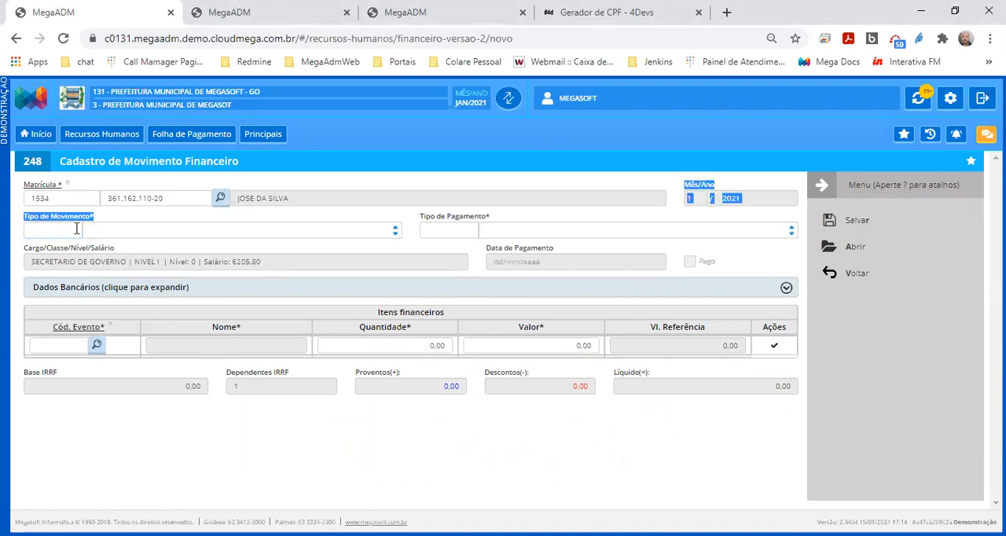
left_click(118, 233)
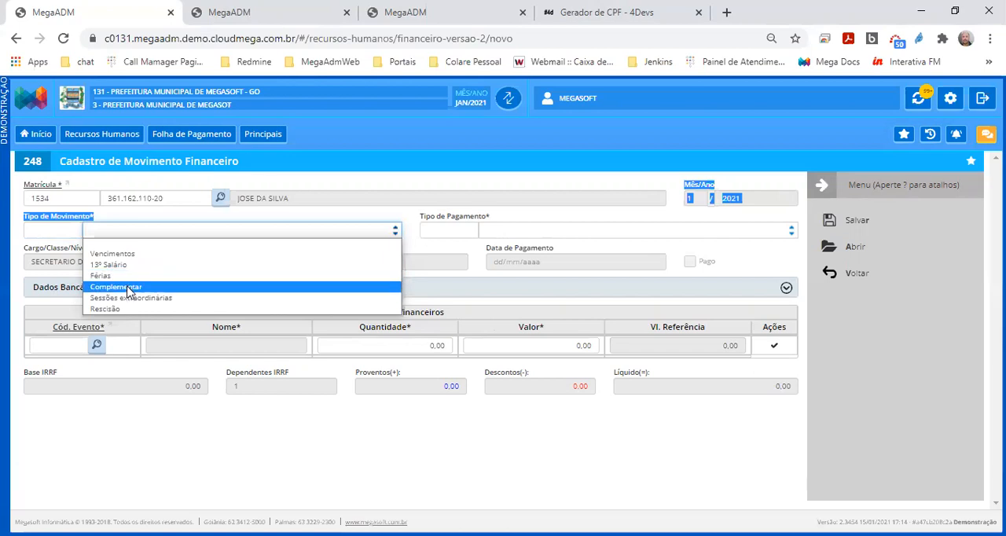
left_click(187, 253)
left_click(528, 232)
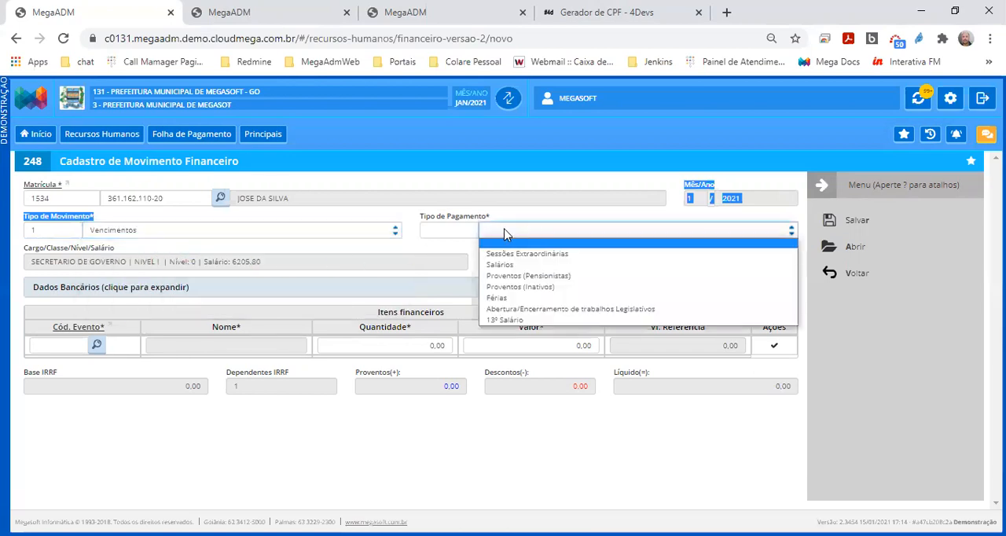
left_click(528, 267)
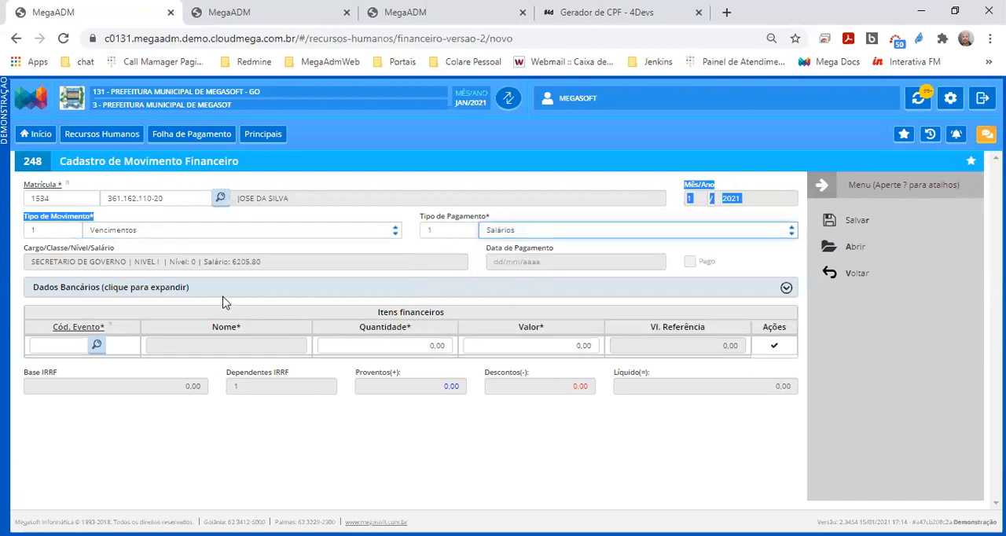
Expand the Dados Bancários section and assign bank 1, BANCO DO BRASIL, to the financial movement
left_click(179, 294)
left_click(179, 295)
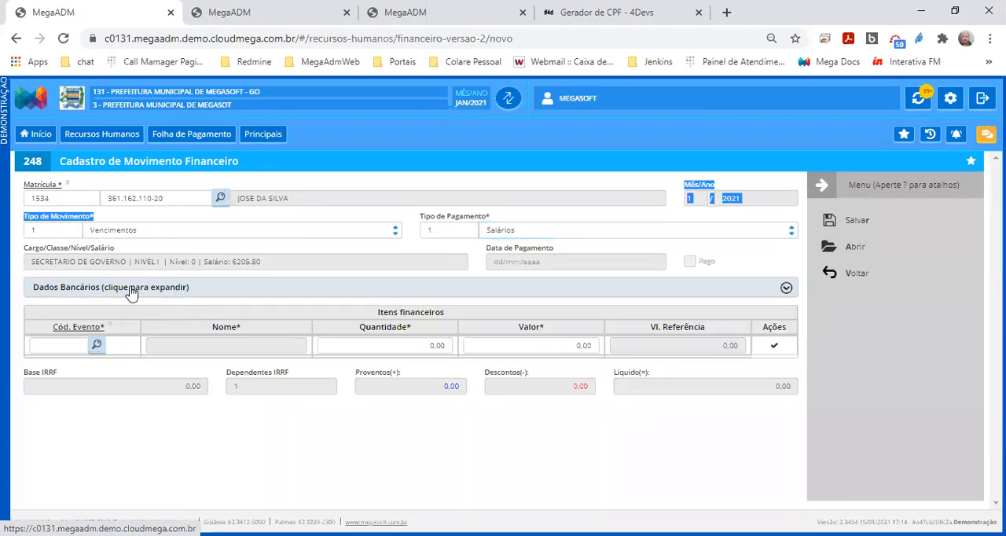
left_click(142, 293)
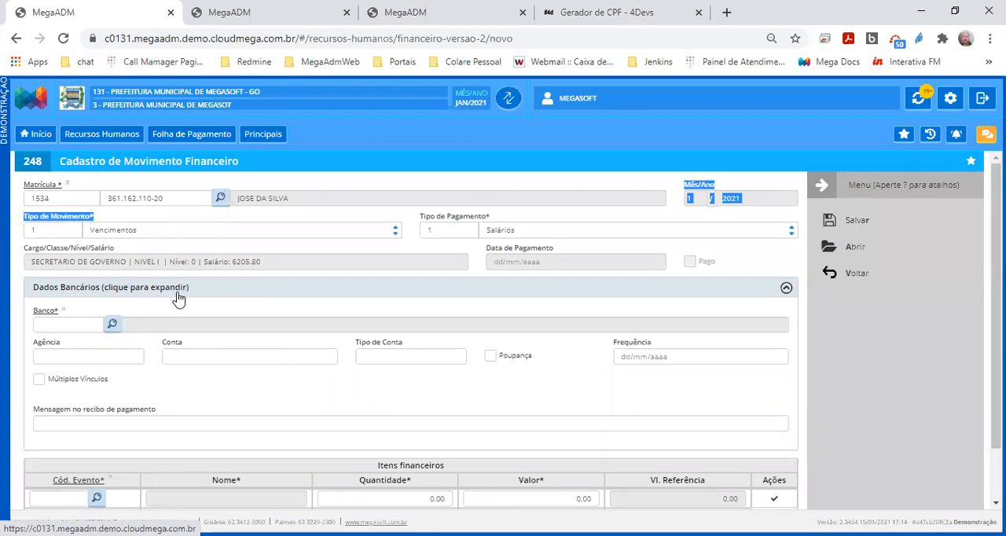
left_click(140, 295)
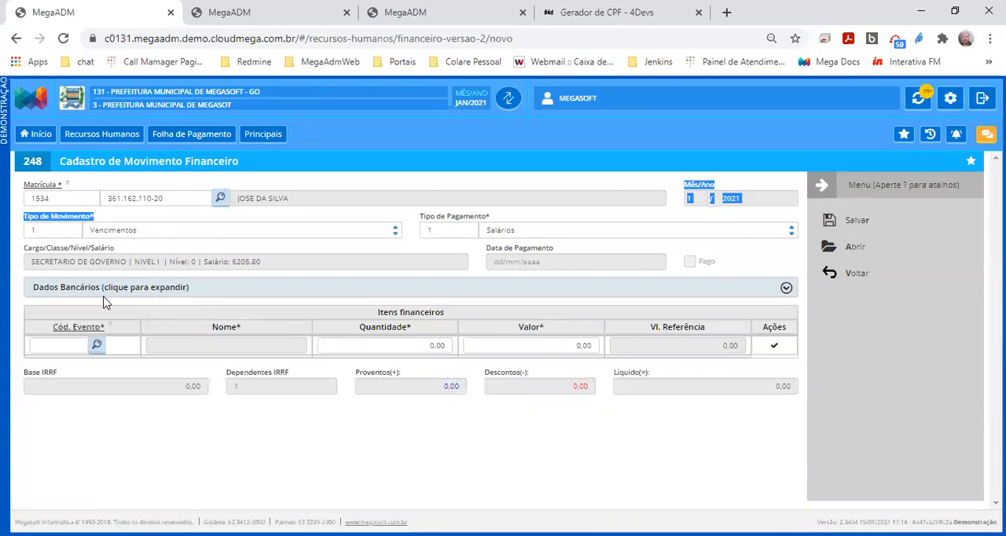
left_click(276, 298)
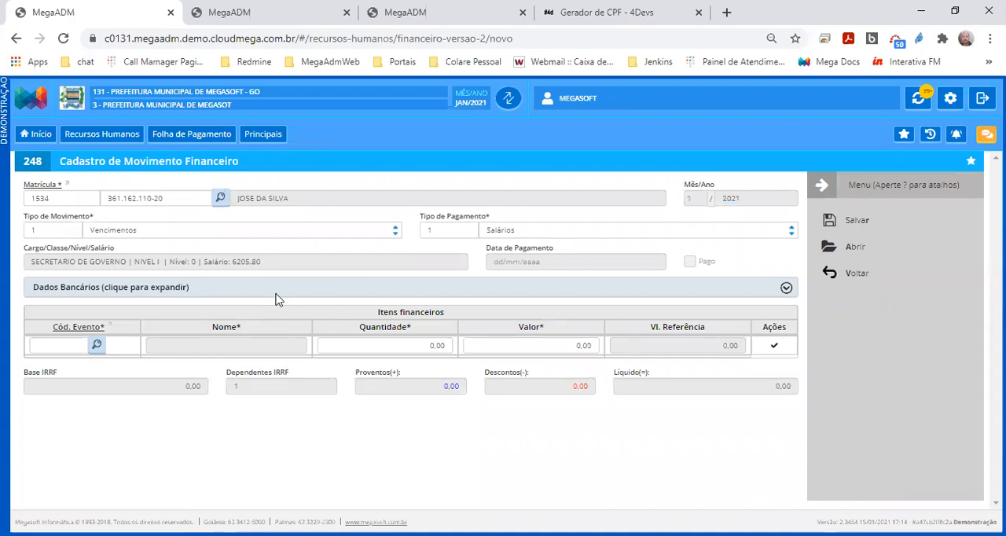
left_click(229, 293)
left_click(80, 327)
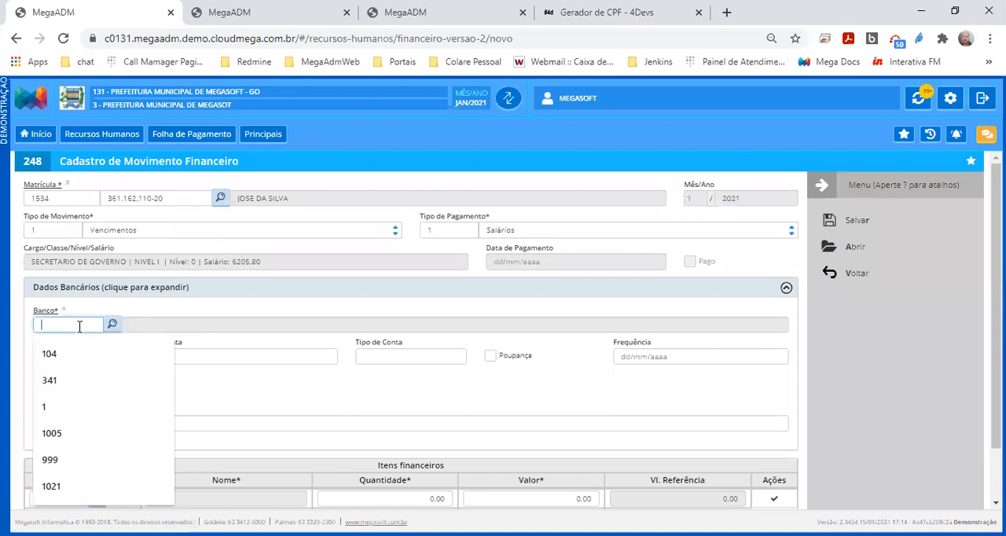
type("1")
key("Tab")
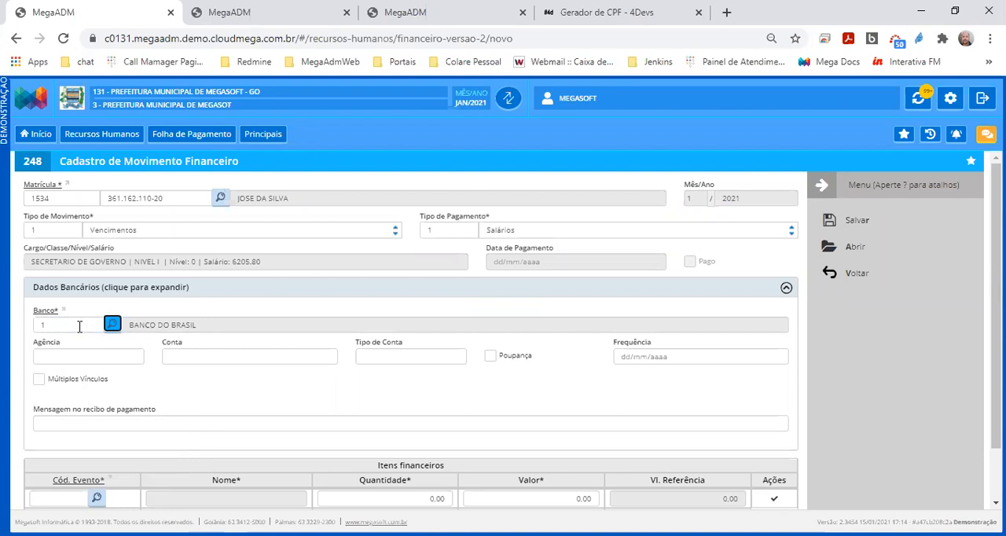
left_click(79, 327)
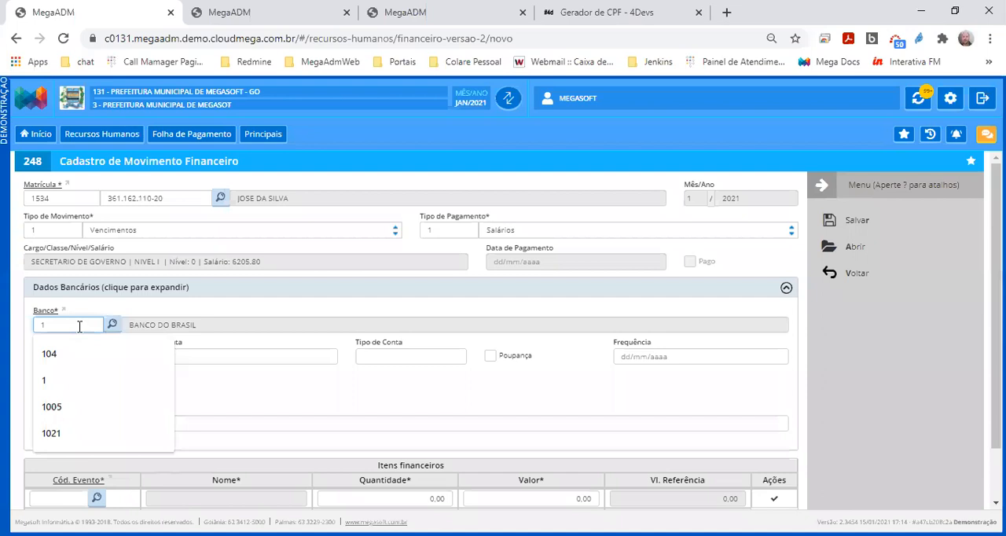
Set the Agência to 12345 and enter the employee's bank account number in the bank data
left_click(220, 354)
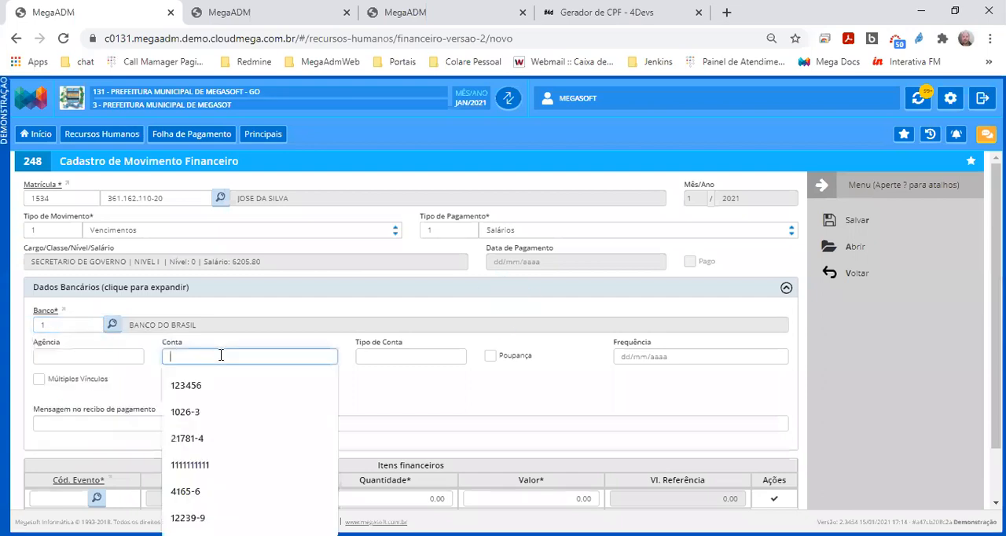
left_click(132, 359)
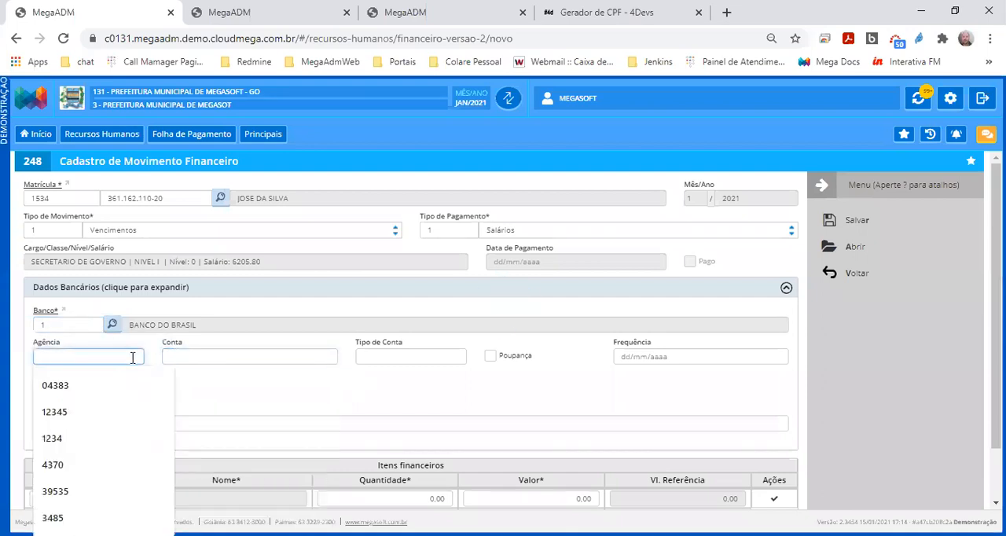
type("12345")
key("Tab")
type("123456")
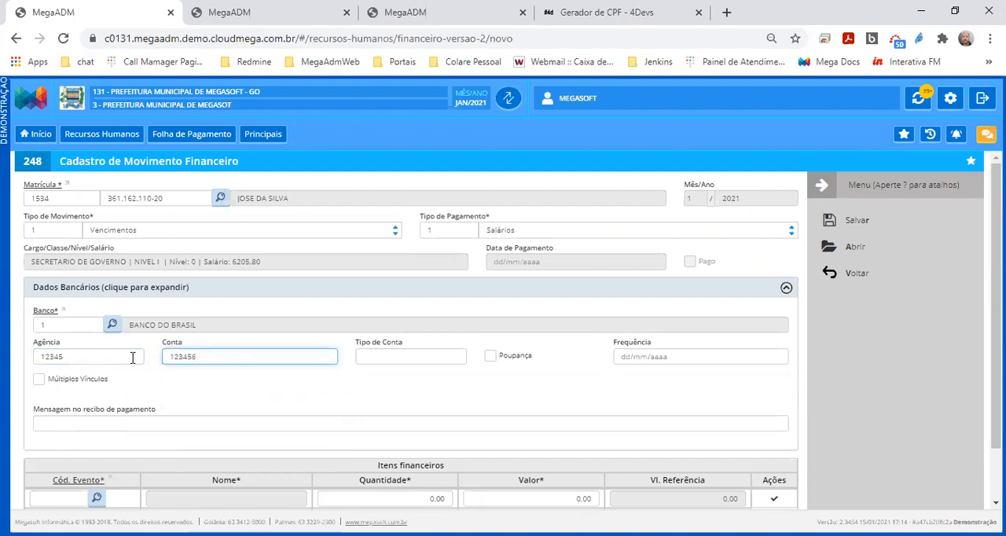
key("Tab")
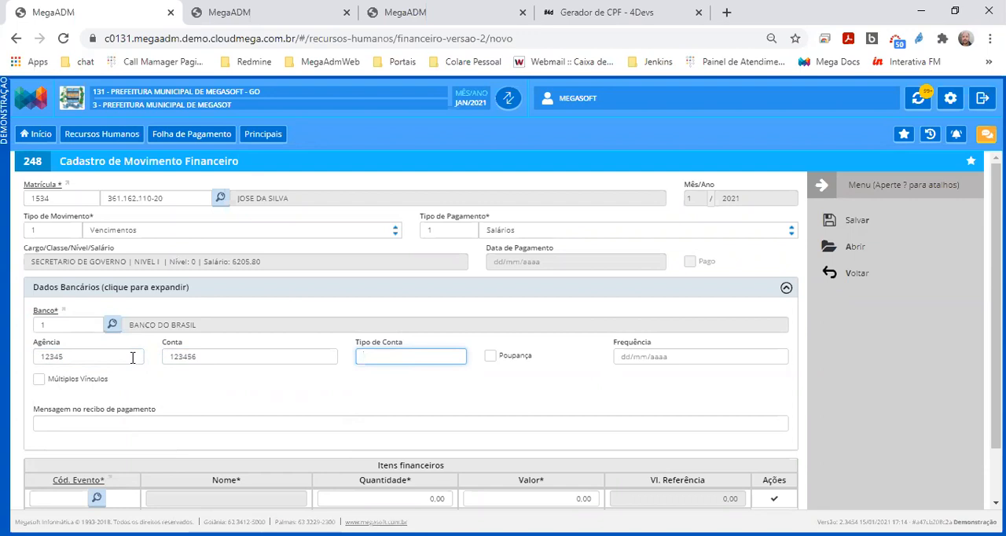
Set the Tipo de Conta to 051 in the financial movement's bank data
type("001")
key("BackSpace")
key("BackSpace")
type("51")
key("BackSpace")
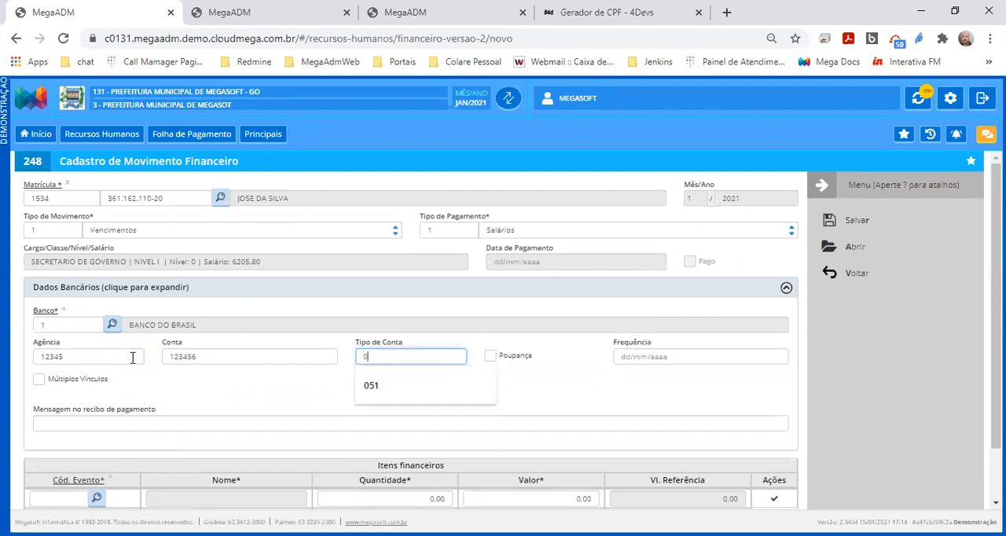
type("13")
key("BackSpace")
key("BackSpace")
type("051")
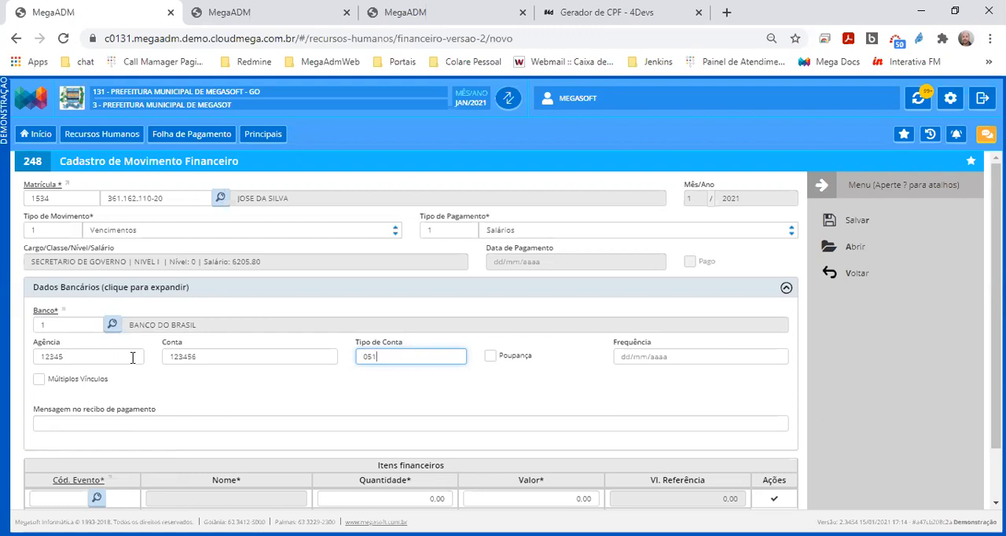
Change the Tipo de Conta to 001 in the financial movement's bank data and collapse the Dados Bancários section
key("BackSpace")
key("BackSpace")
key("BackSpace")
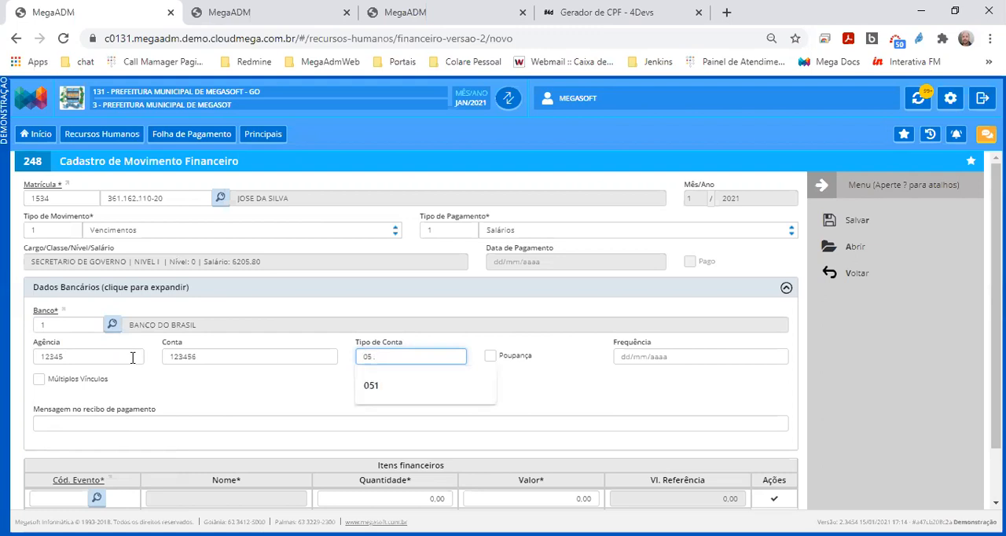
type("0001")
key("BackSpace")
key("BackSpace")
type("1")
key("Tab")
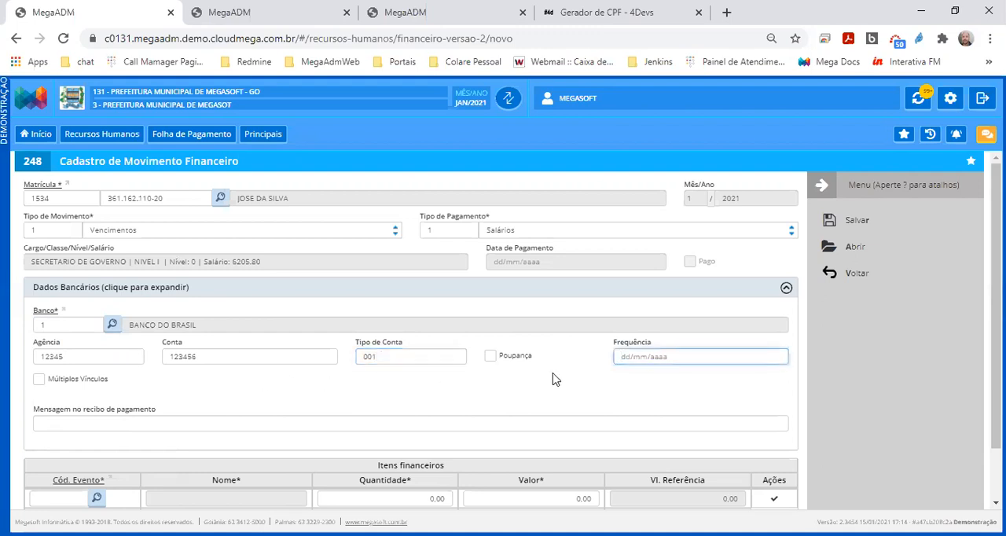
left_click_drag(613, 344, 661, 347)
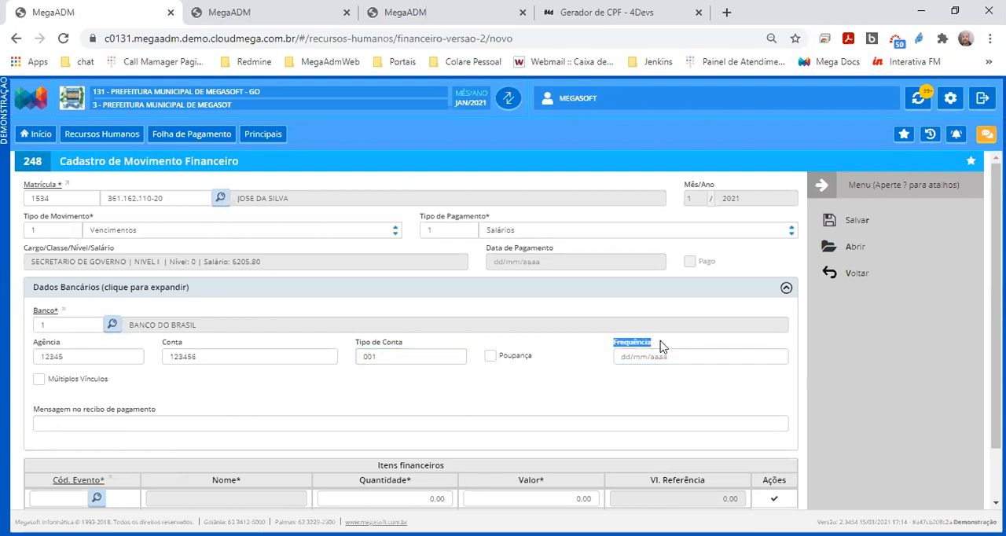
left_click(360, 291)
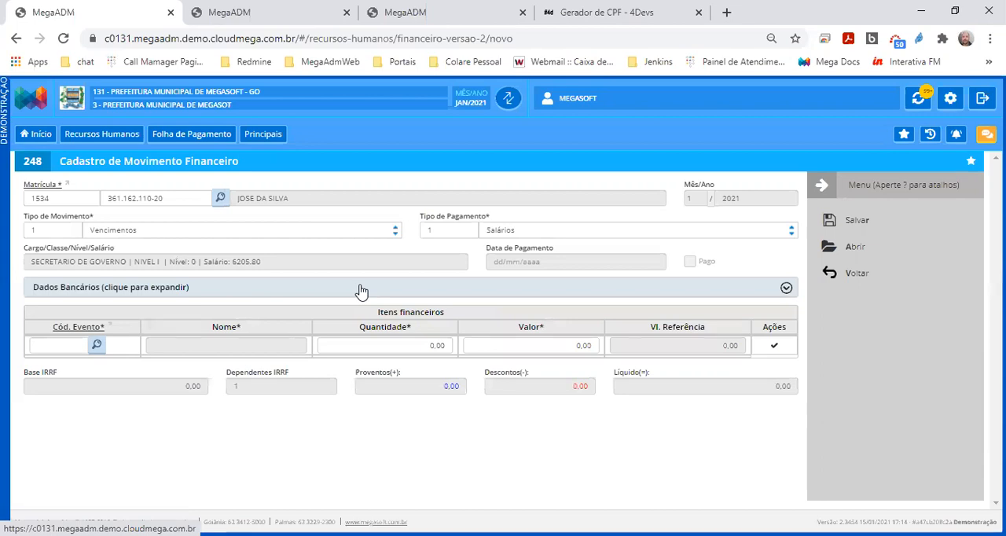
Add event 100, SALARIO BASE, with quantity 1,00 to the movement's Itens financeiros
left_click(63, 347)
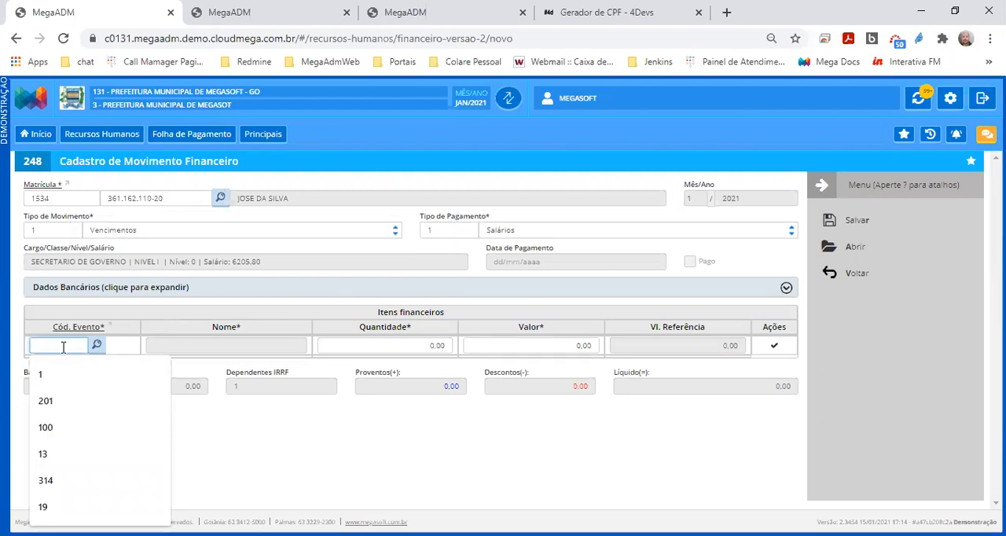
type("10")
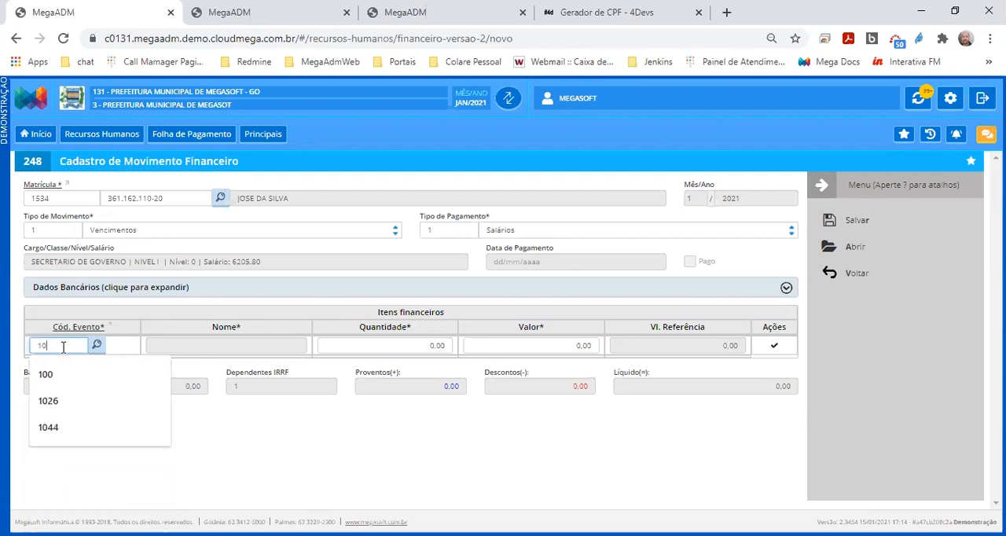
type("0")
key("Tab")
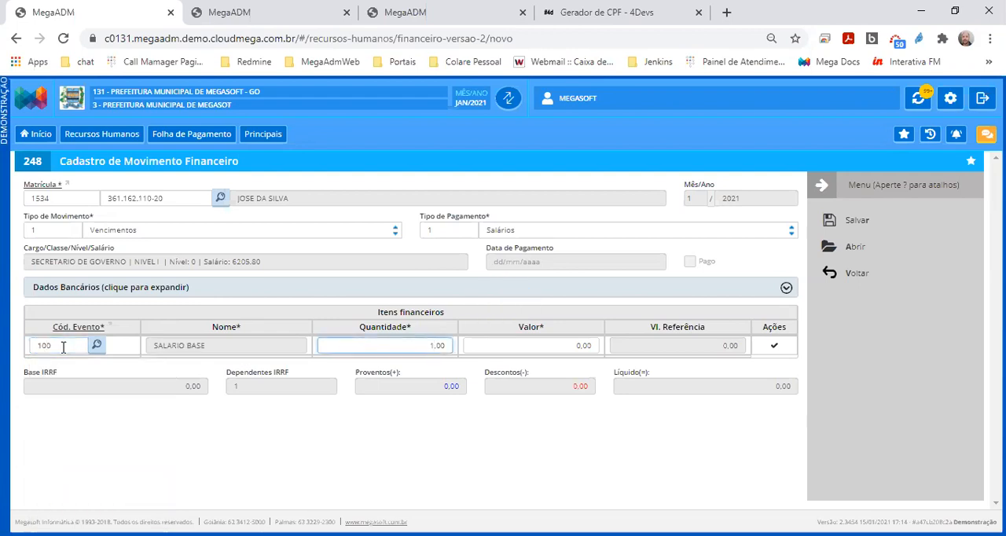
key("Tab")
key("Tab")
key("Return")
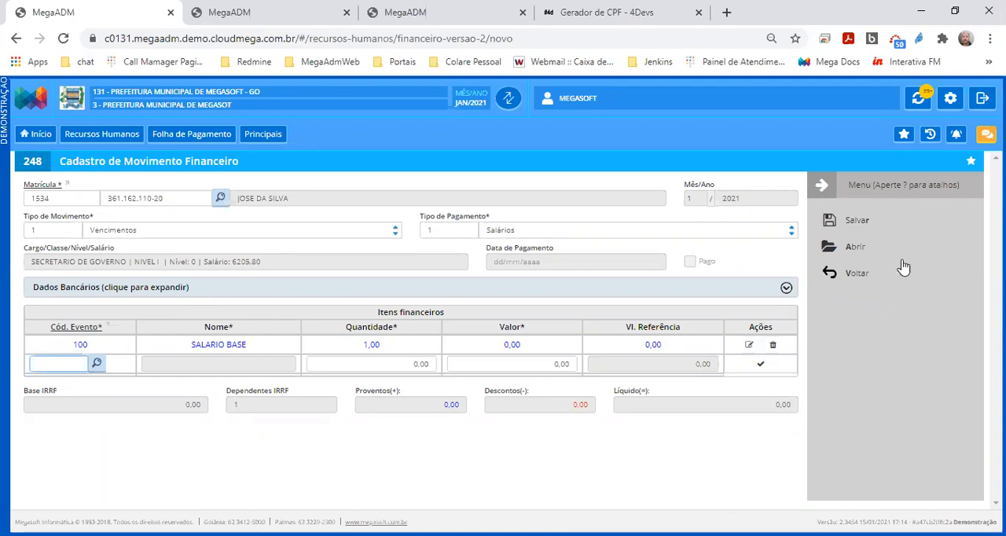
Save the financial movement, then run the Cálculo da Folha for it and dismiss the calculation summary
left_click(866, 228)
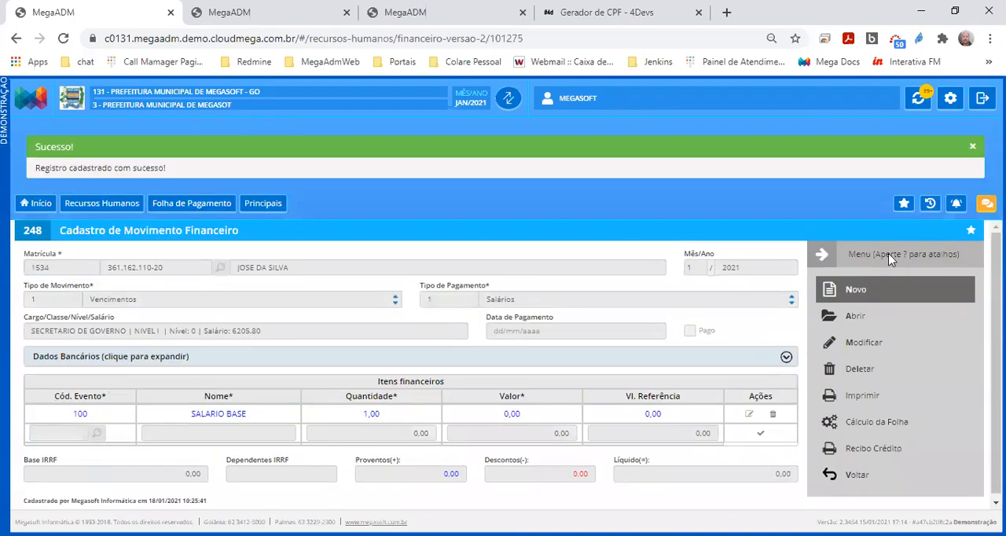
left_click(873, 424)
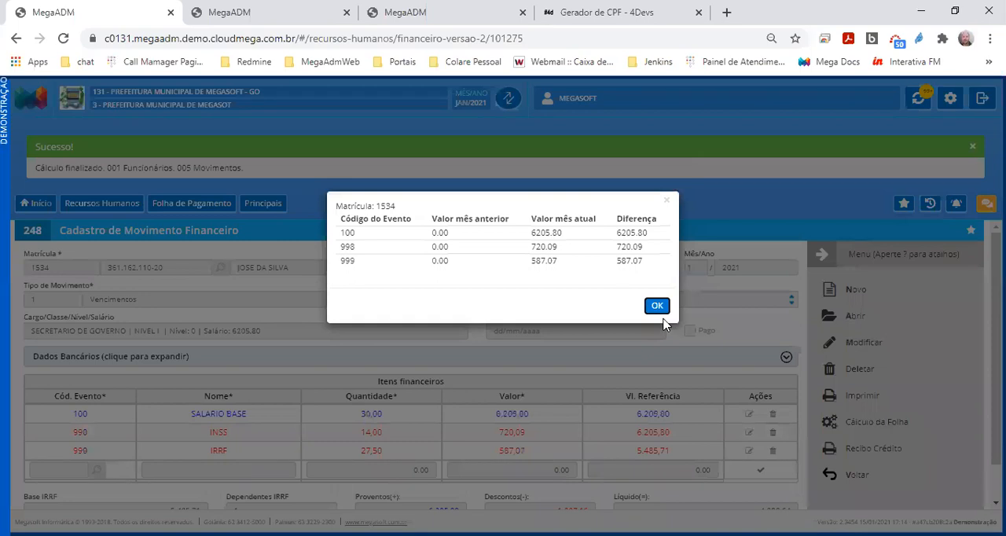
left_click(657, 305)
Examine the calculated salary, INSS and IRRF items in the employee's financial movement
left_click_drag(256, 421, 189, 421)
left_click_drag(495, 420, 527, 462)
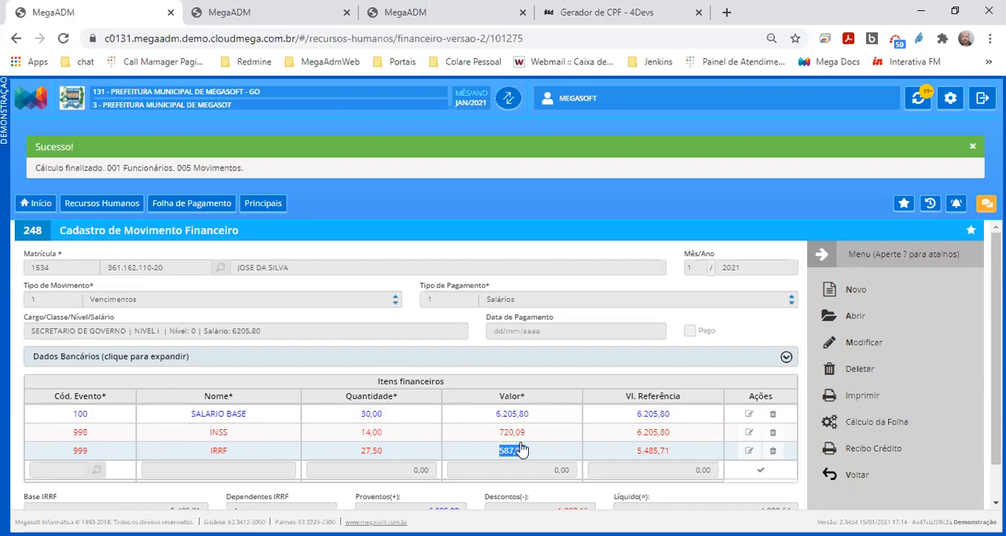
left_click_drag(209, 433, 228, 441)
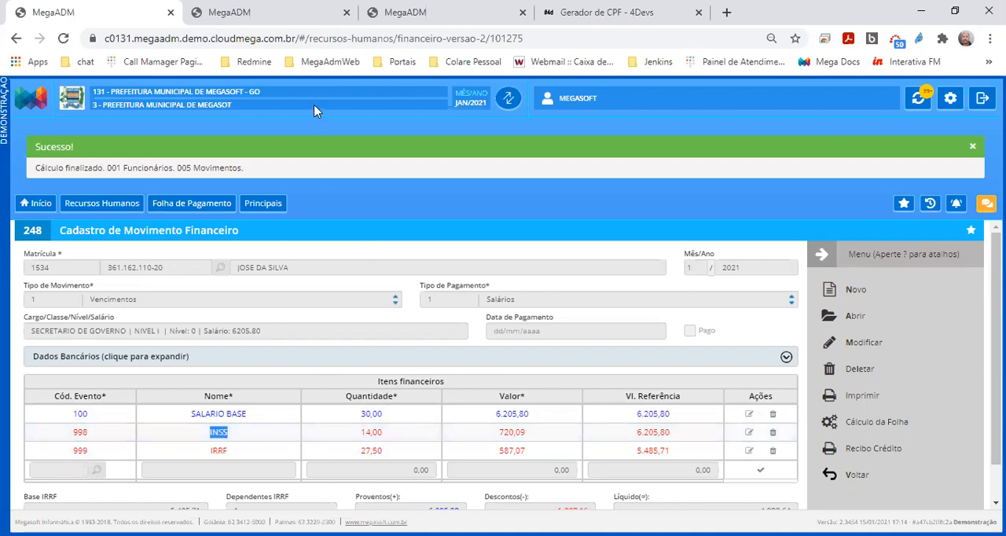
In the second MegaADM browser tab, dismiss the report request notice and open the Folha de Pagamento section of the general system configuration
left_click(281, 9)
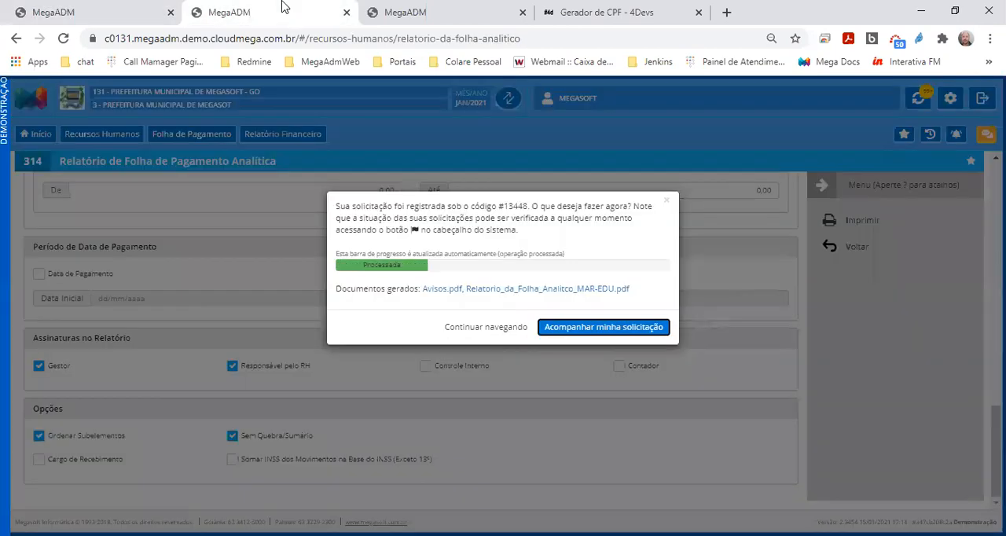
left_click(474, 326)
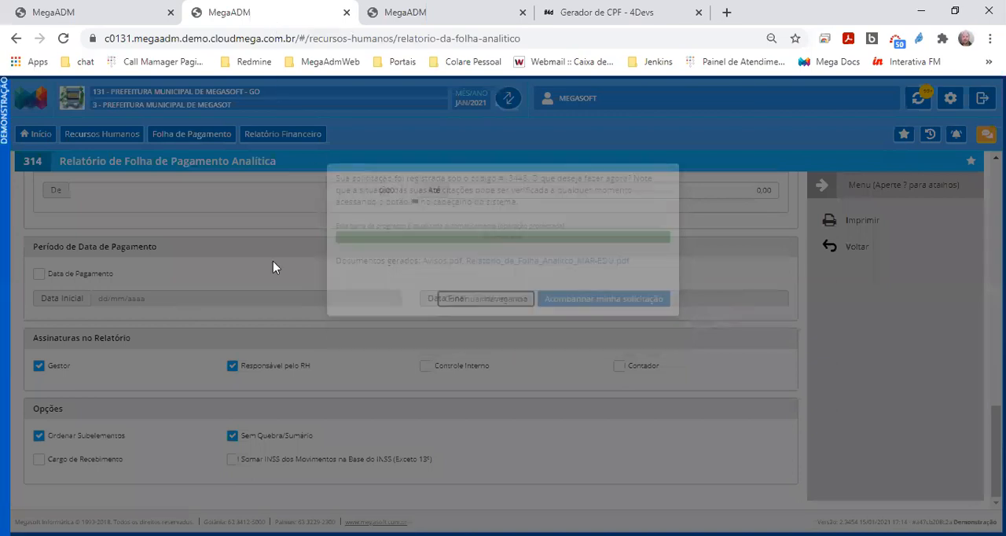
left_click(41, 135)
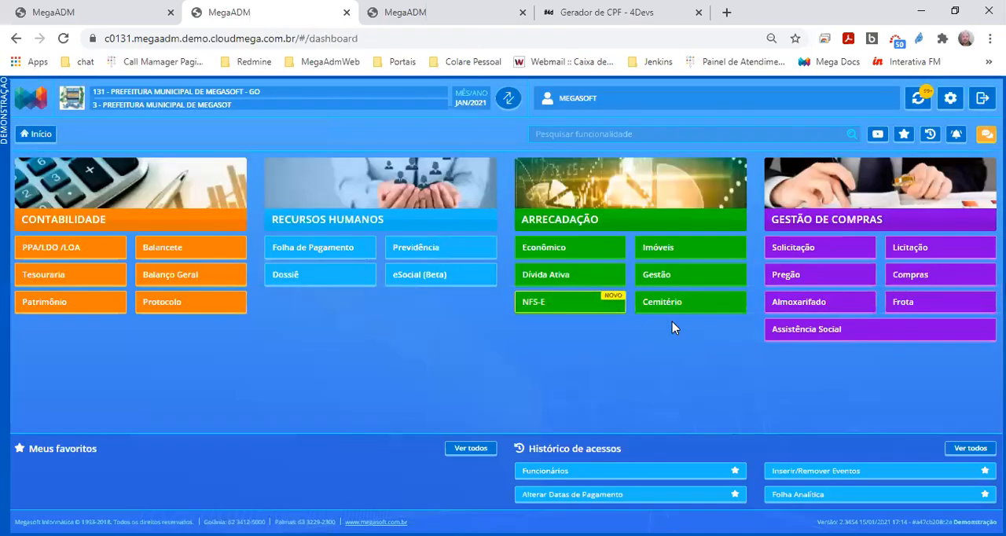
left_click(950, 101)
left_click(71, 259)
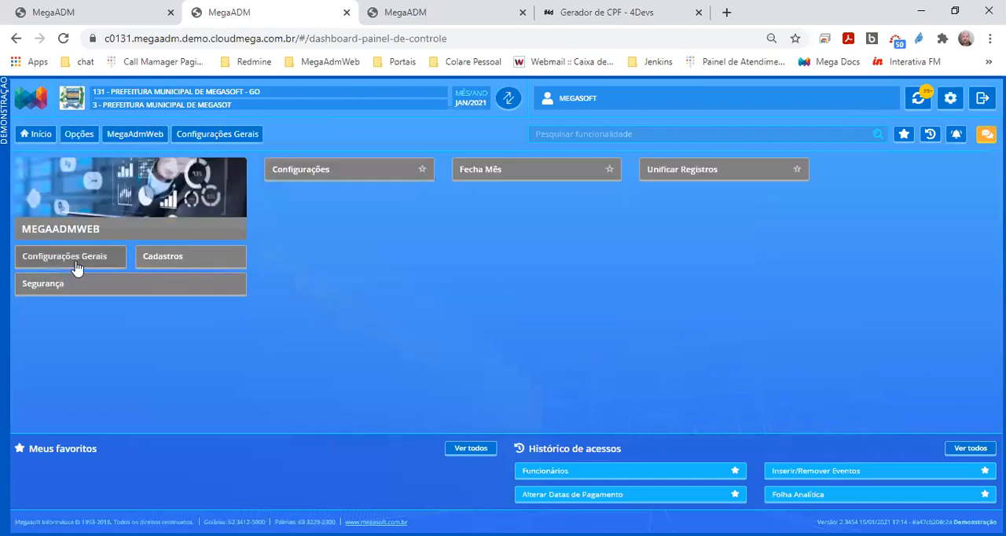
left_click(348, 173)
left_click(146, 196)
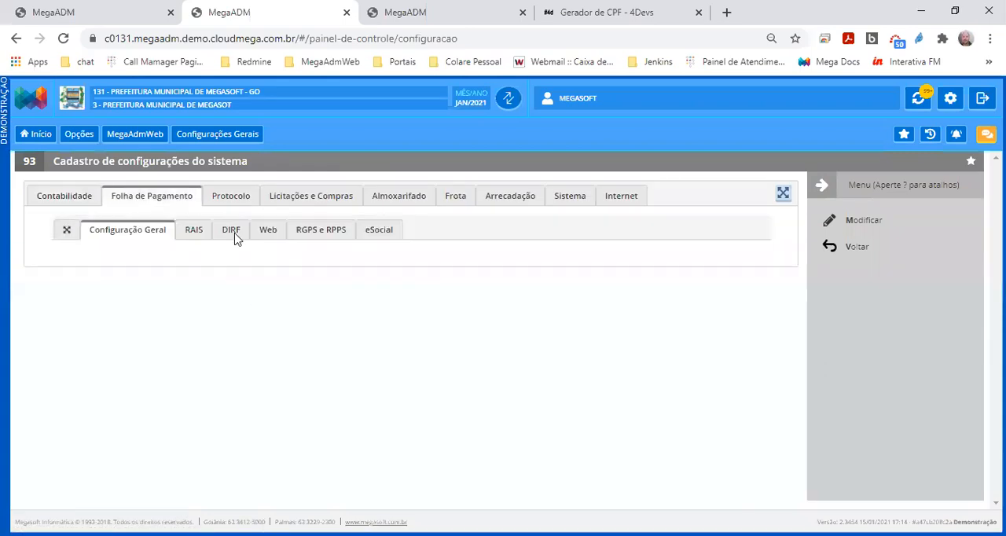
Examine which events are configured for automatic INSS (RGPS) and Previdência (RPPS) in the RGPS e RPPS payroll settings
left_click(314, 234)
left_click_drag(89, 284, 217, 289)
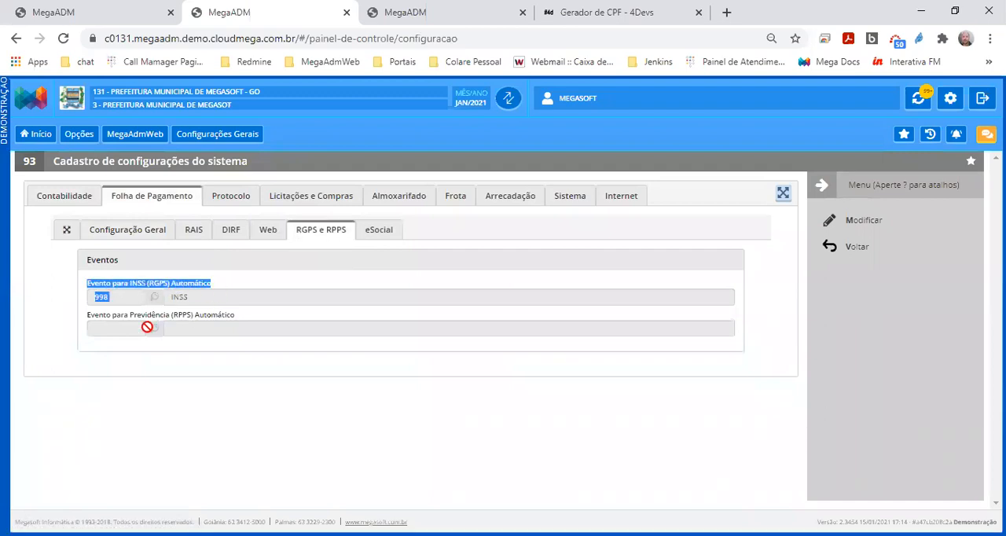
left_click_drag(89, 318, 245, 323)
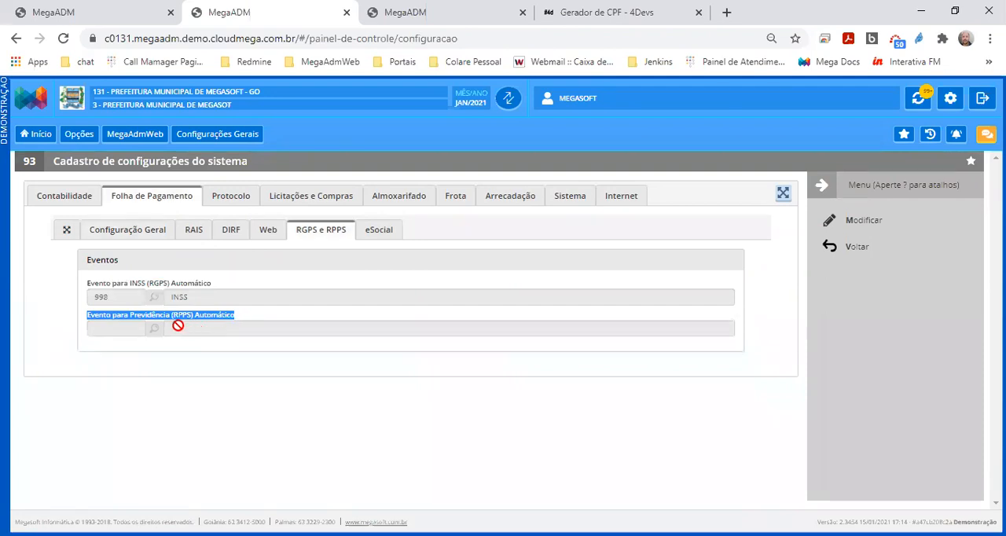
left_click_drag(123, 296, 97, 301)
Return to the employee's financial movement and check the INSS item's event code and the movement's totals
left_click(110, 11)
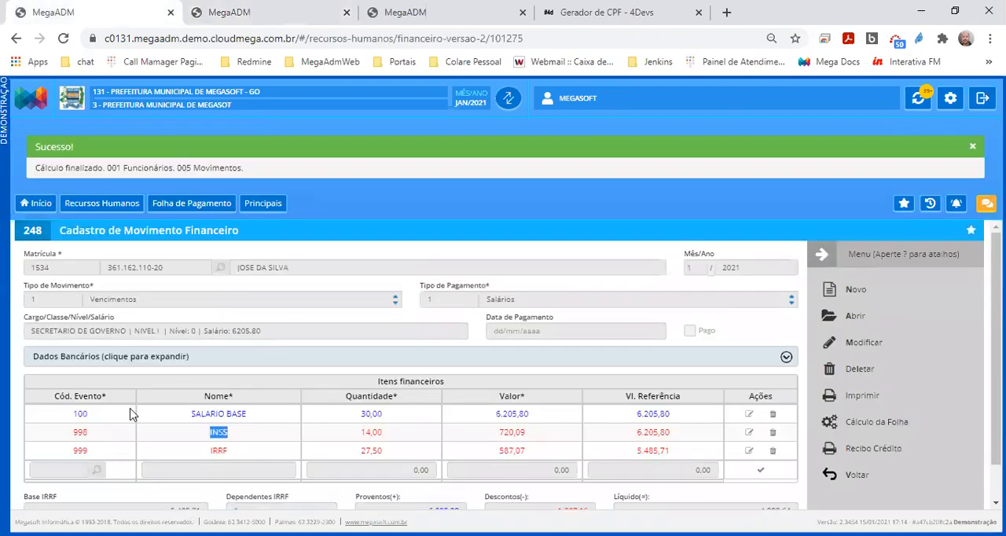
left_click_drag(93, 440, 74, 441)
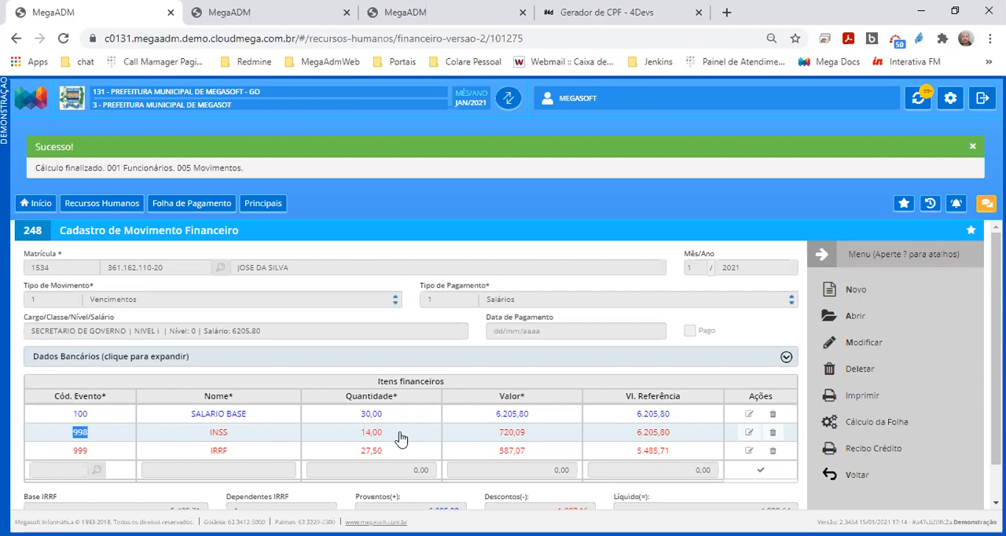
scroll(399, 438, "down", 1)
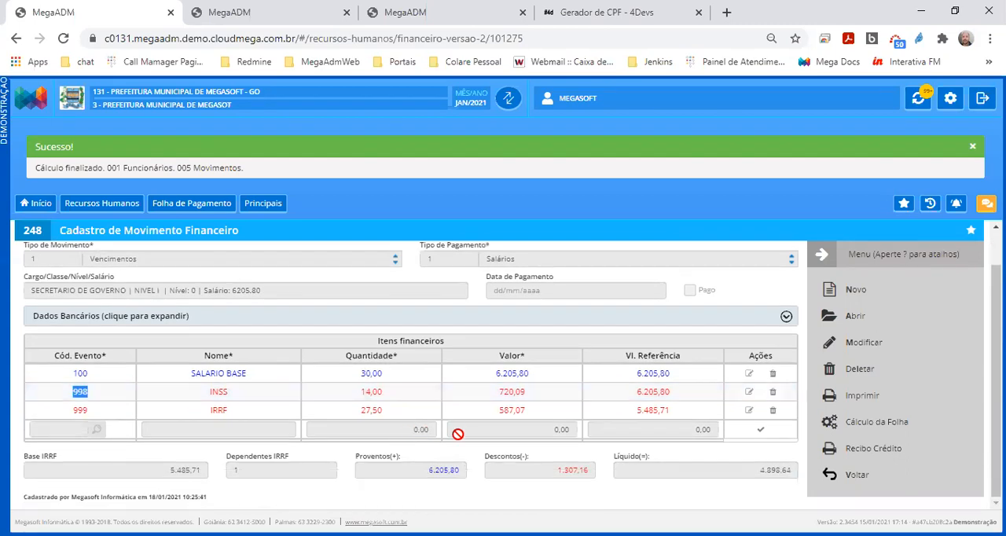
scroll(464, 439, "up", 1)
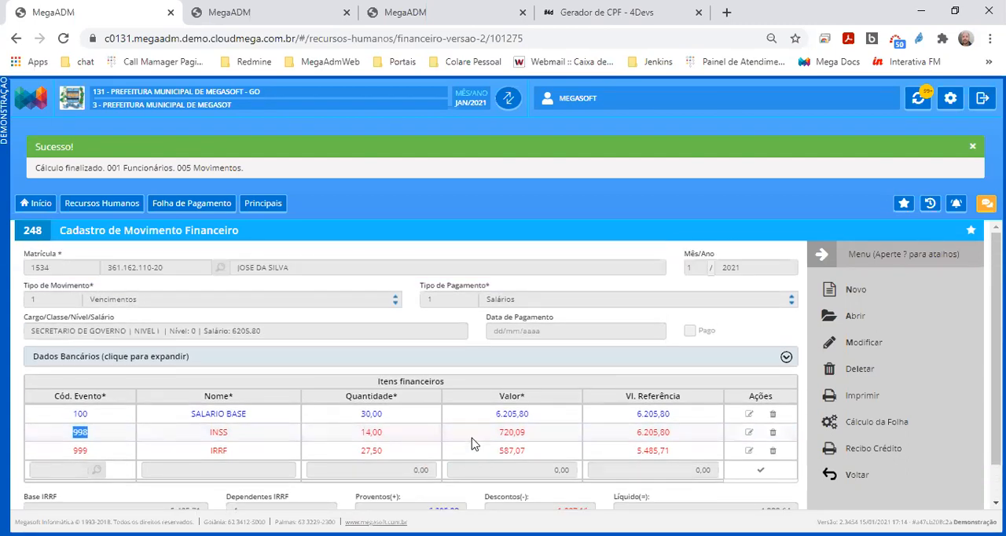